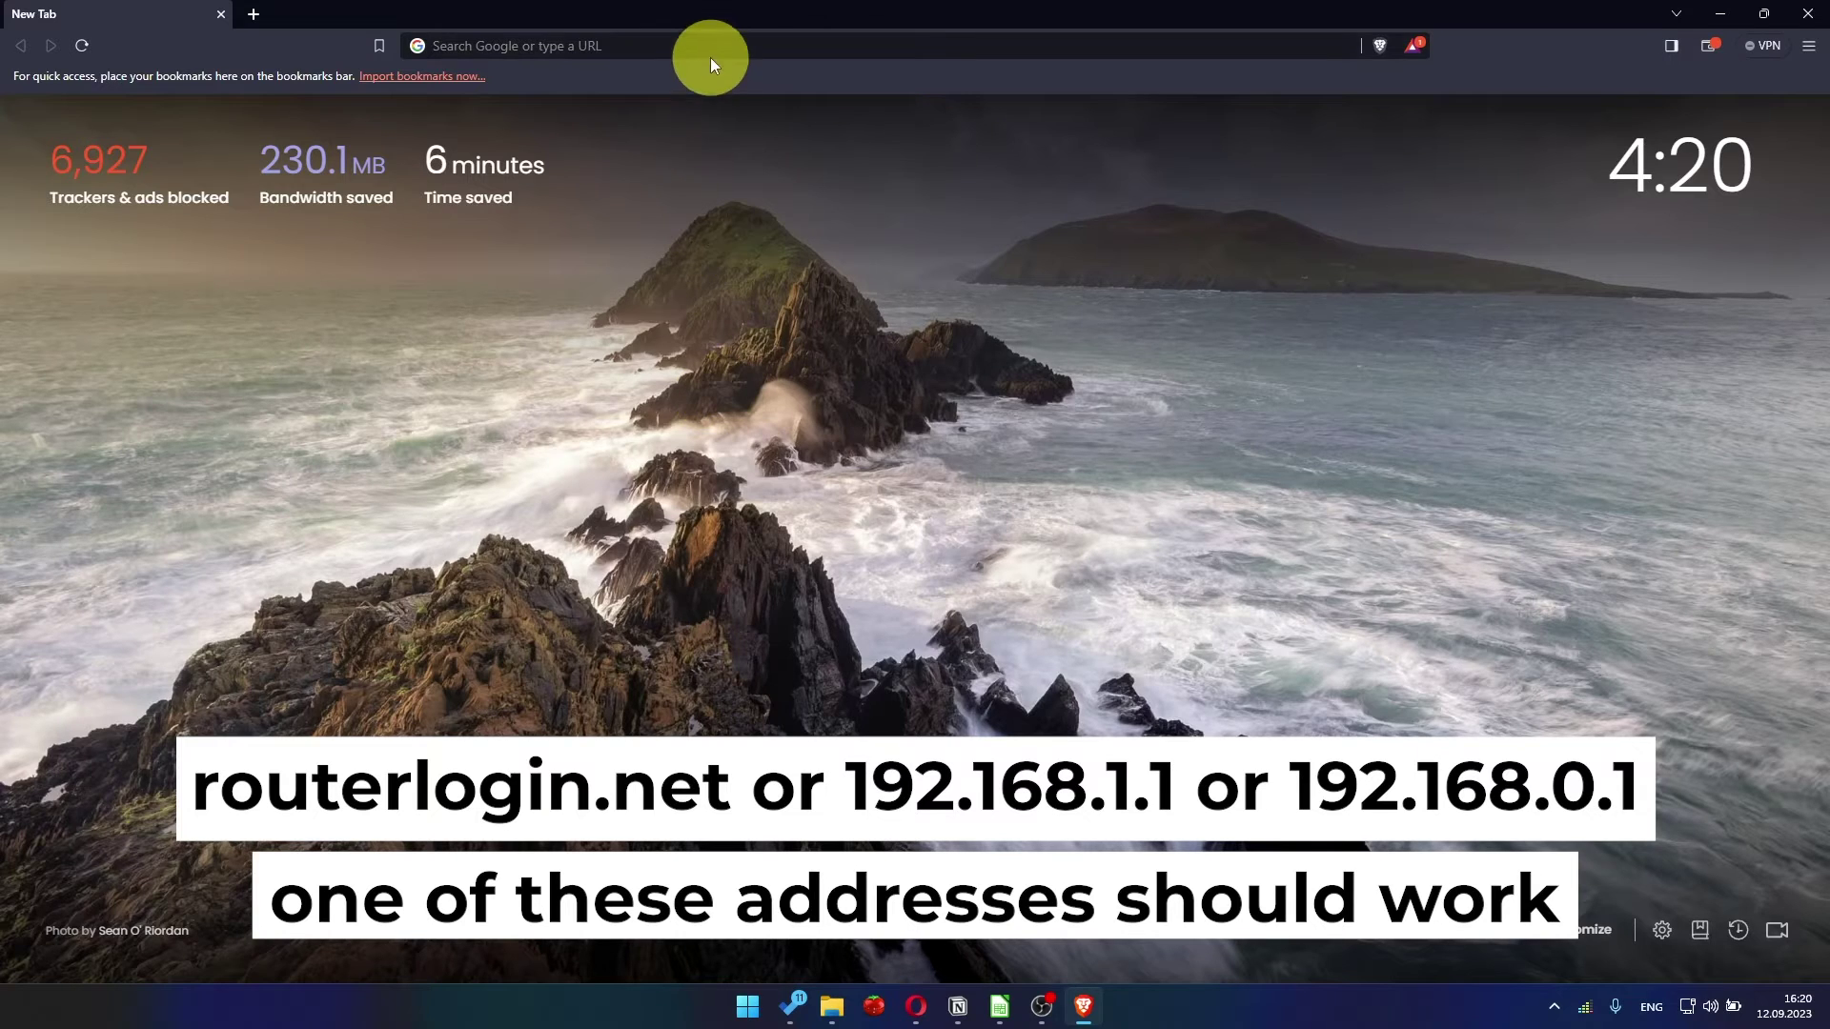
Go to 192.168.1.1 in Brave to reach the router's setup pages
click(711, 55)
text(192.)
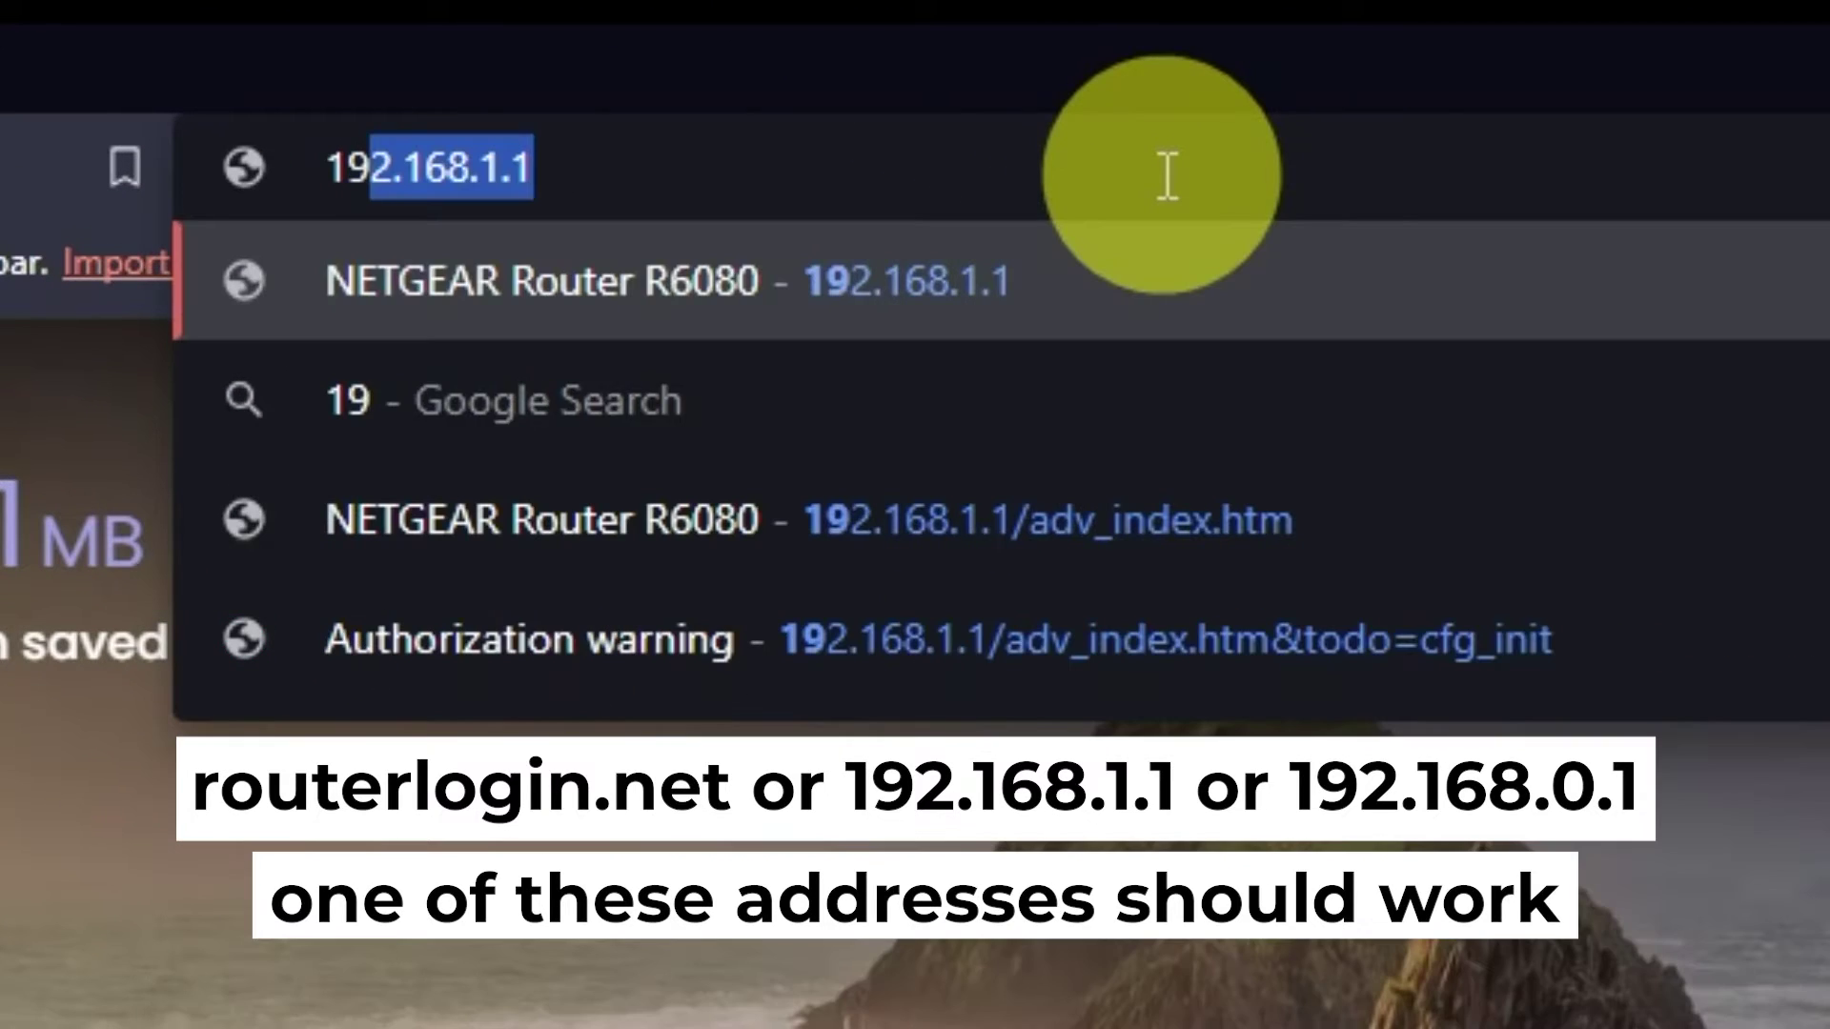
text(168.1.1)
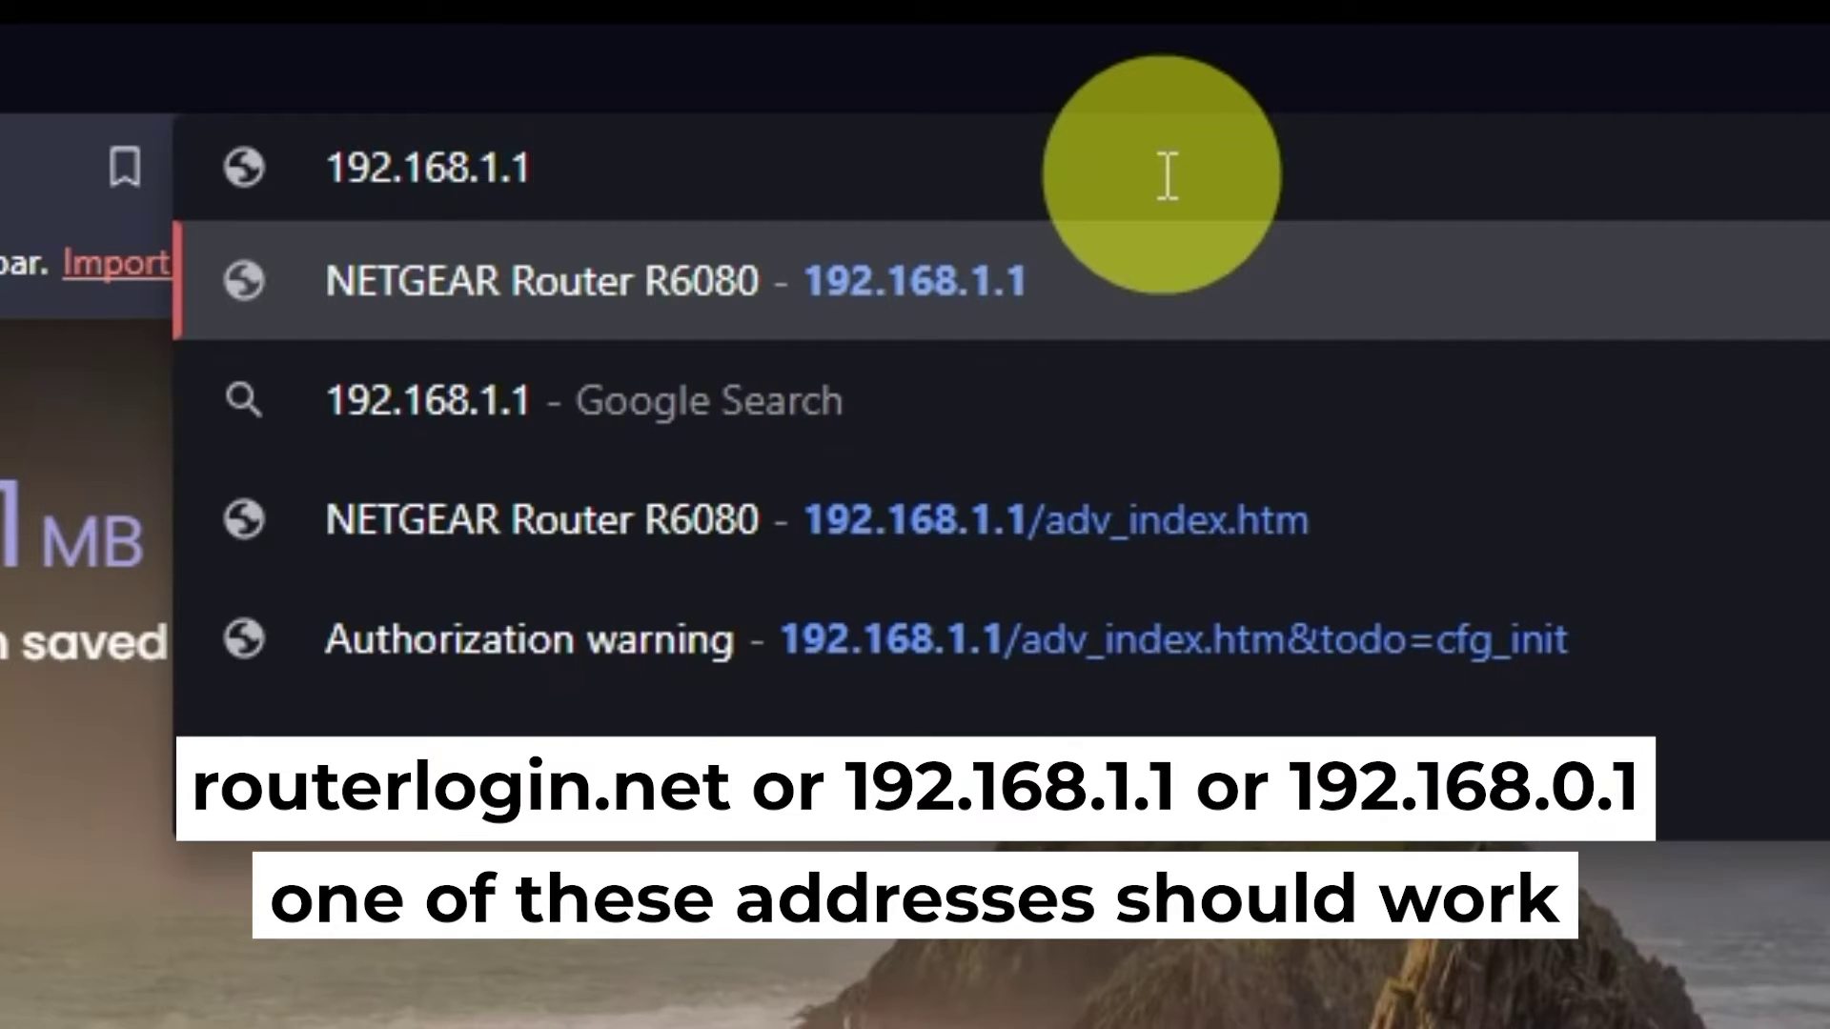
key(Return)
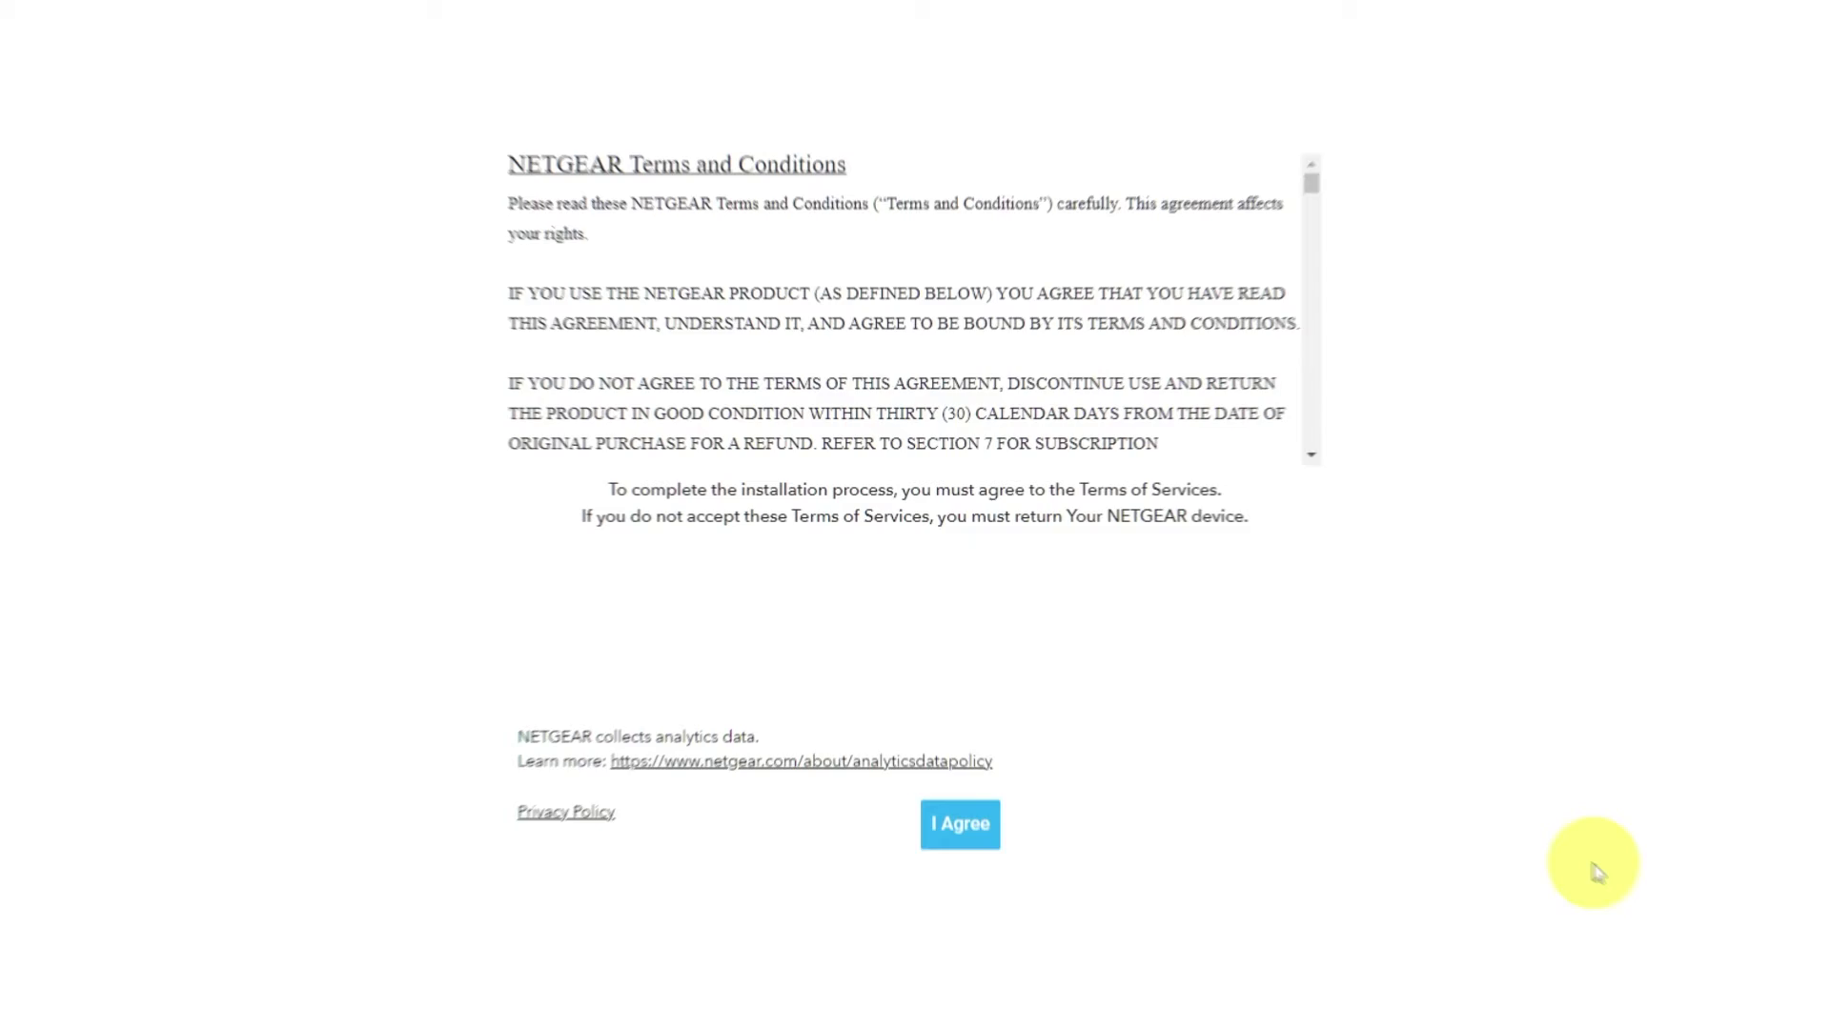
Agree to the terms, then continue through the Welcome and Internet detected pages
click(991, 910)
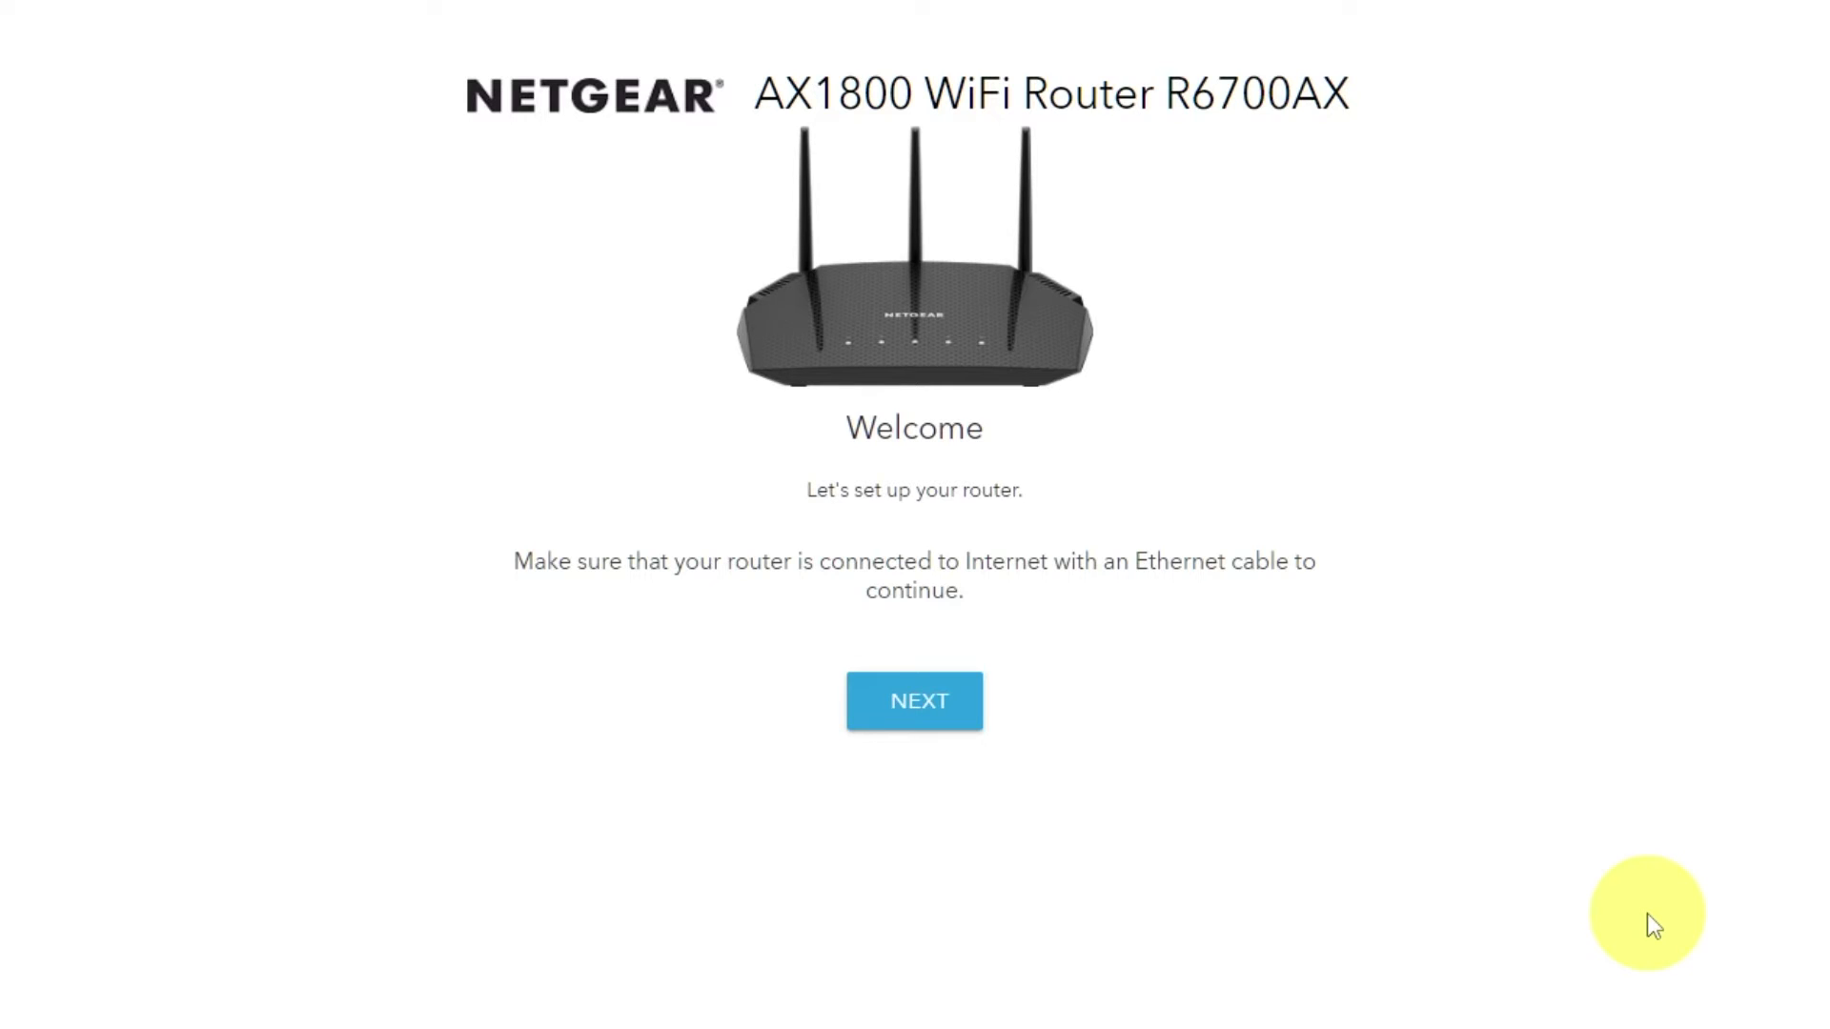
click(946, 710)
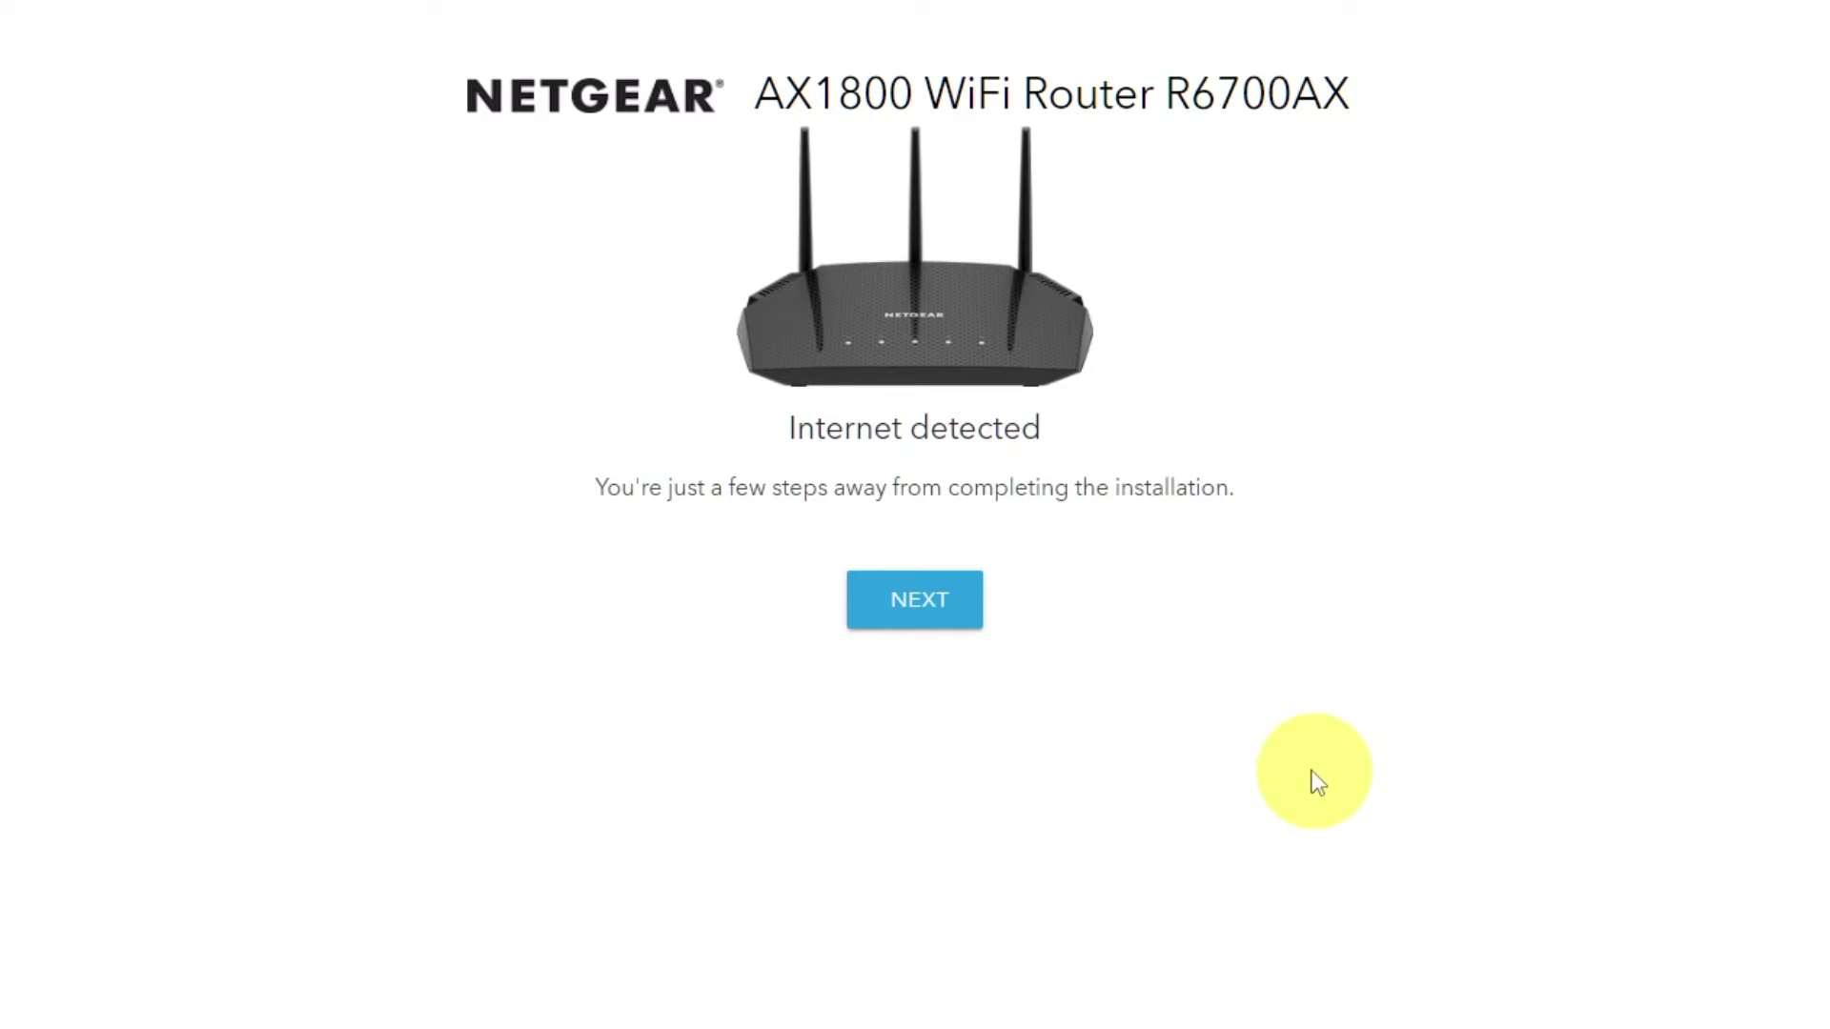
click(919, 619)
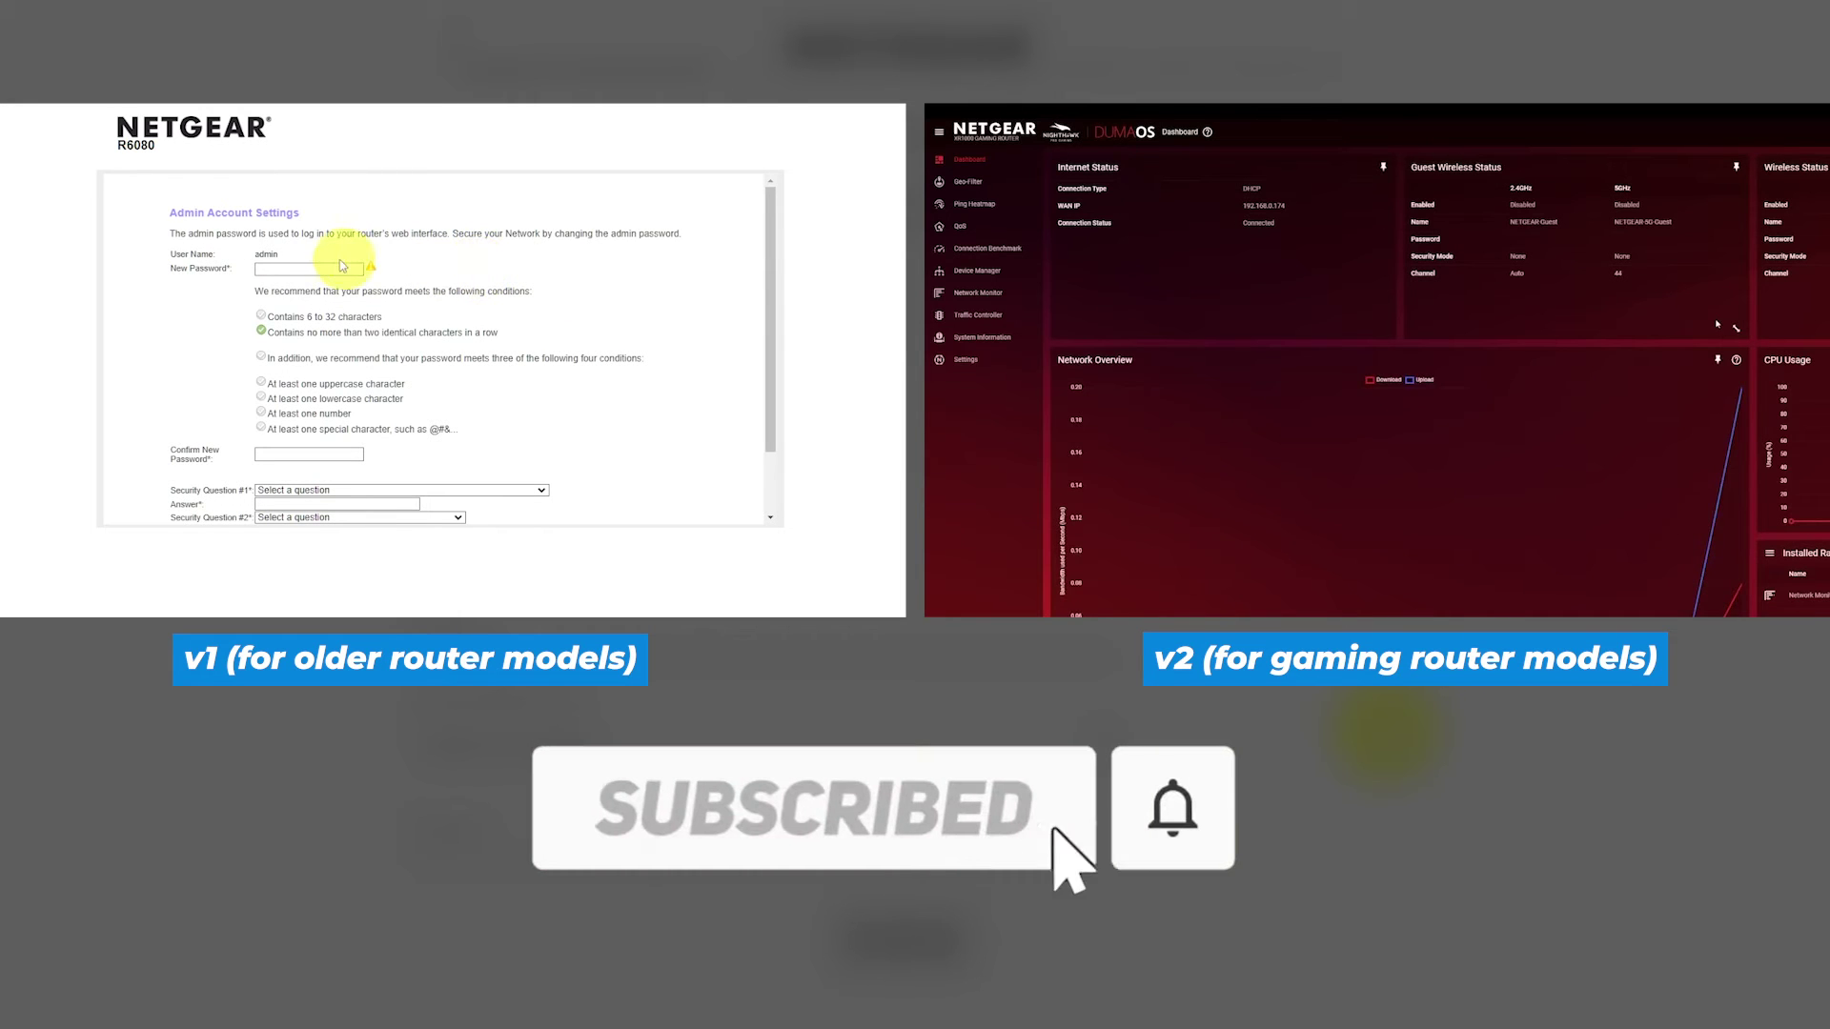
Enter a strong admin password in New Password and retype it in Confirm New Password
click(297, 266)
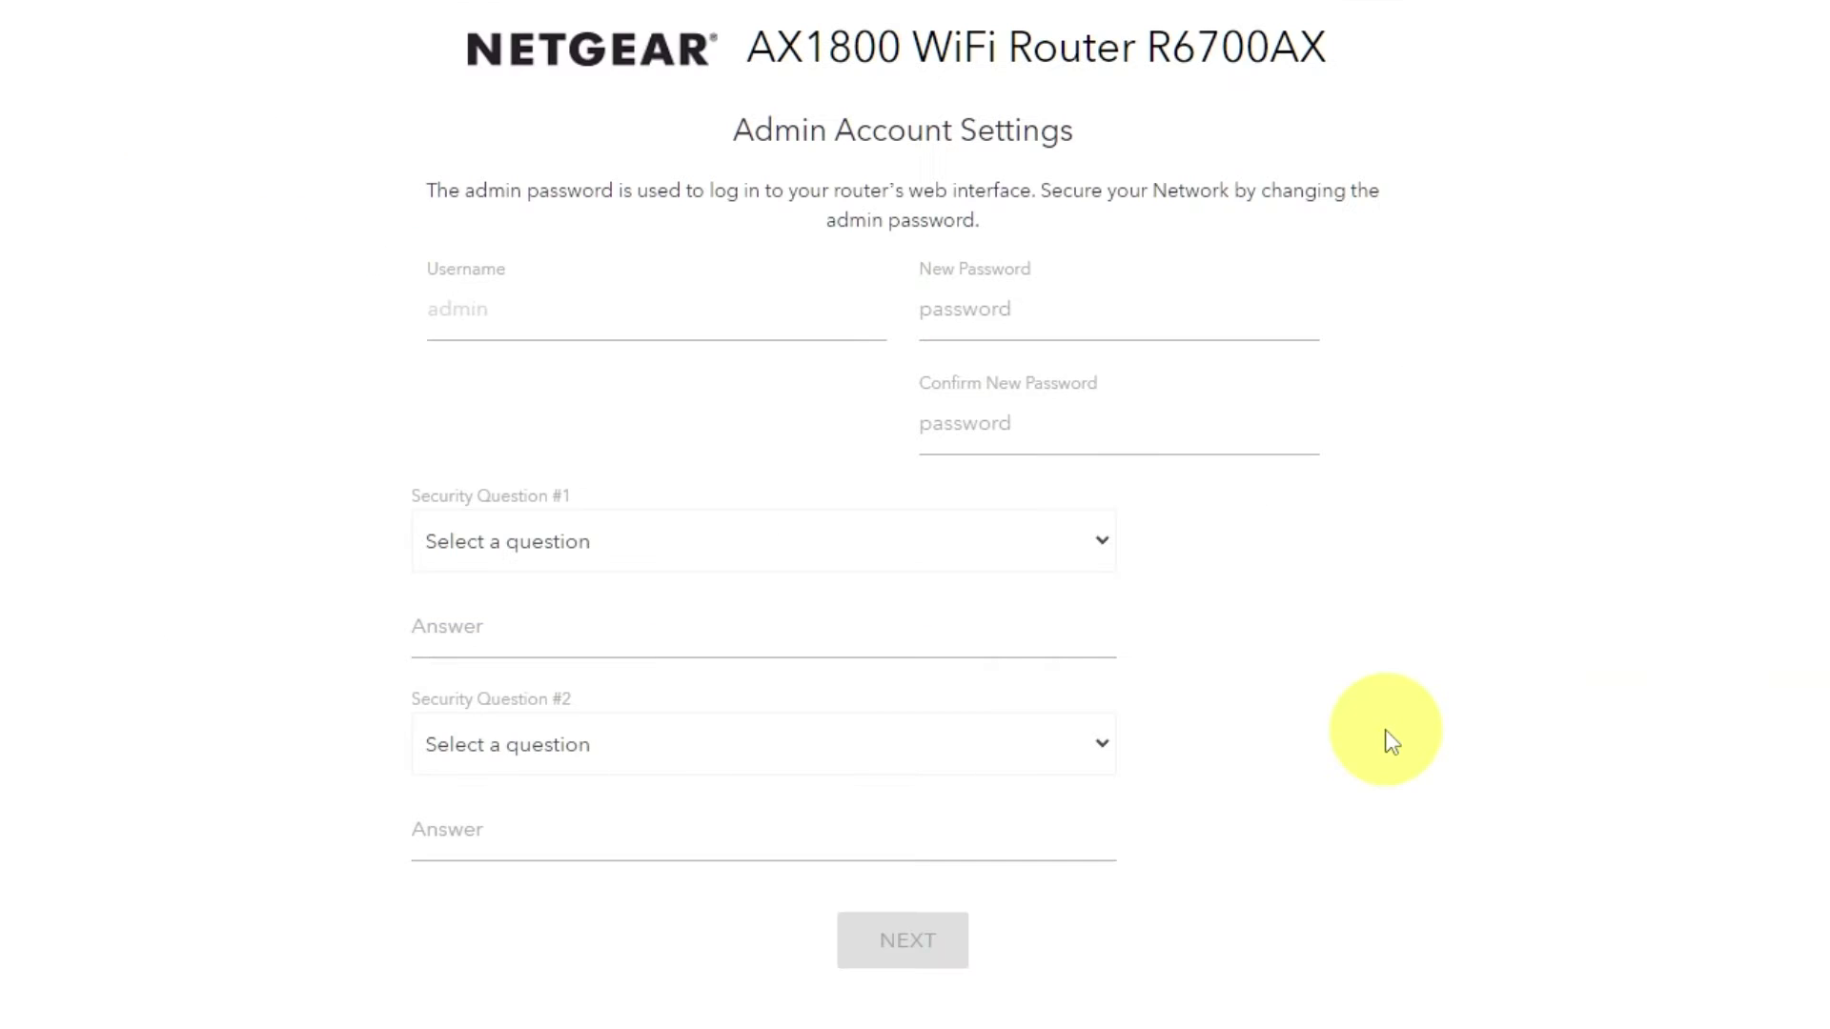
click(1040, 314)
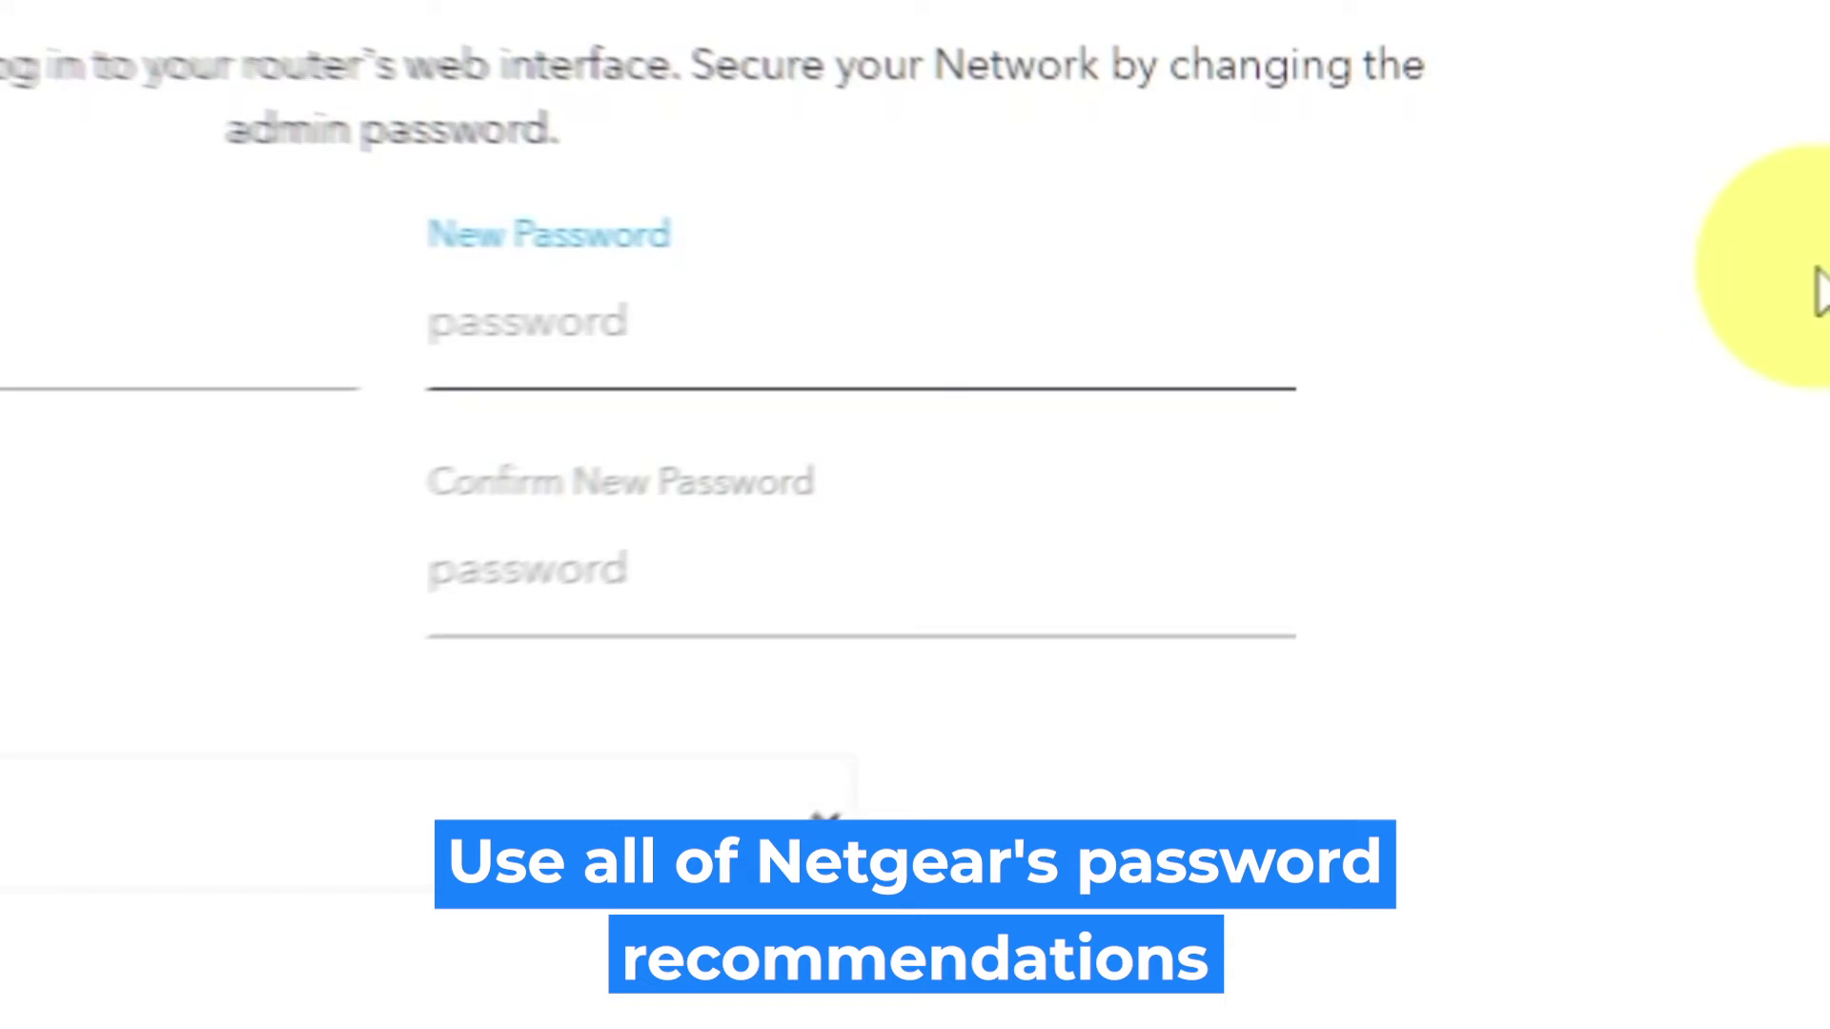
text(•)
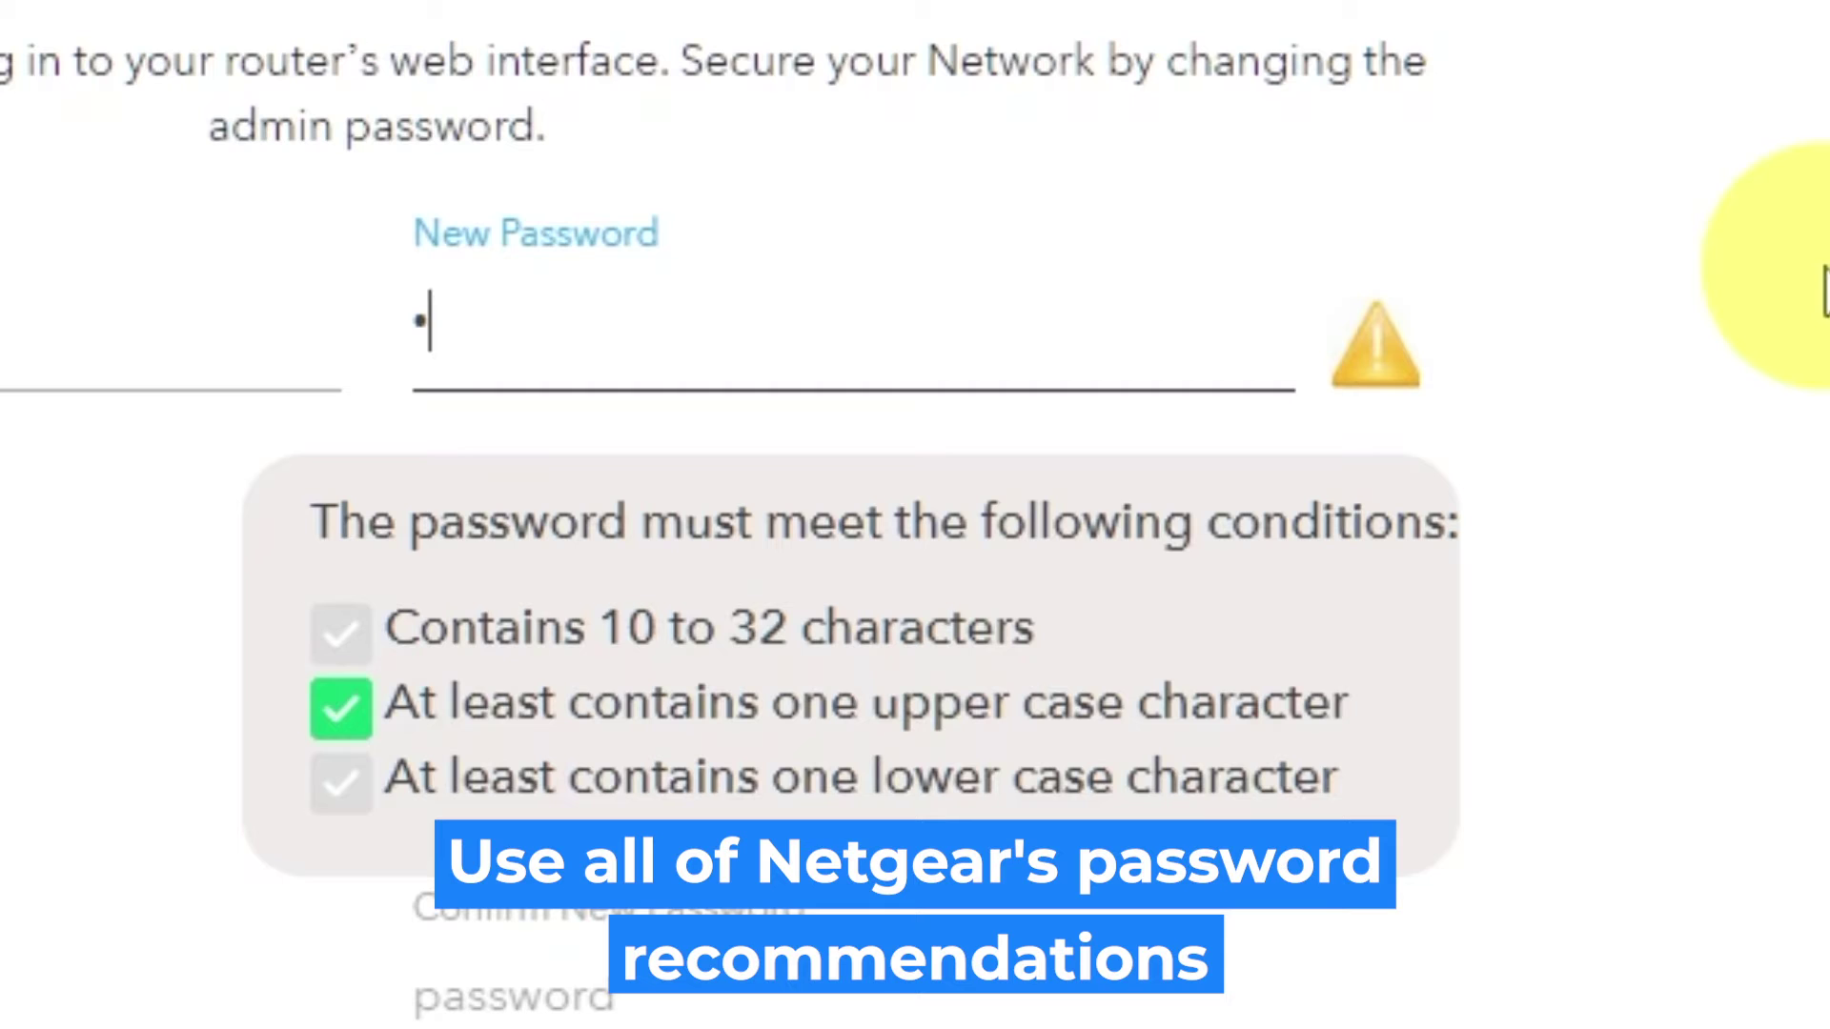
text(•••)
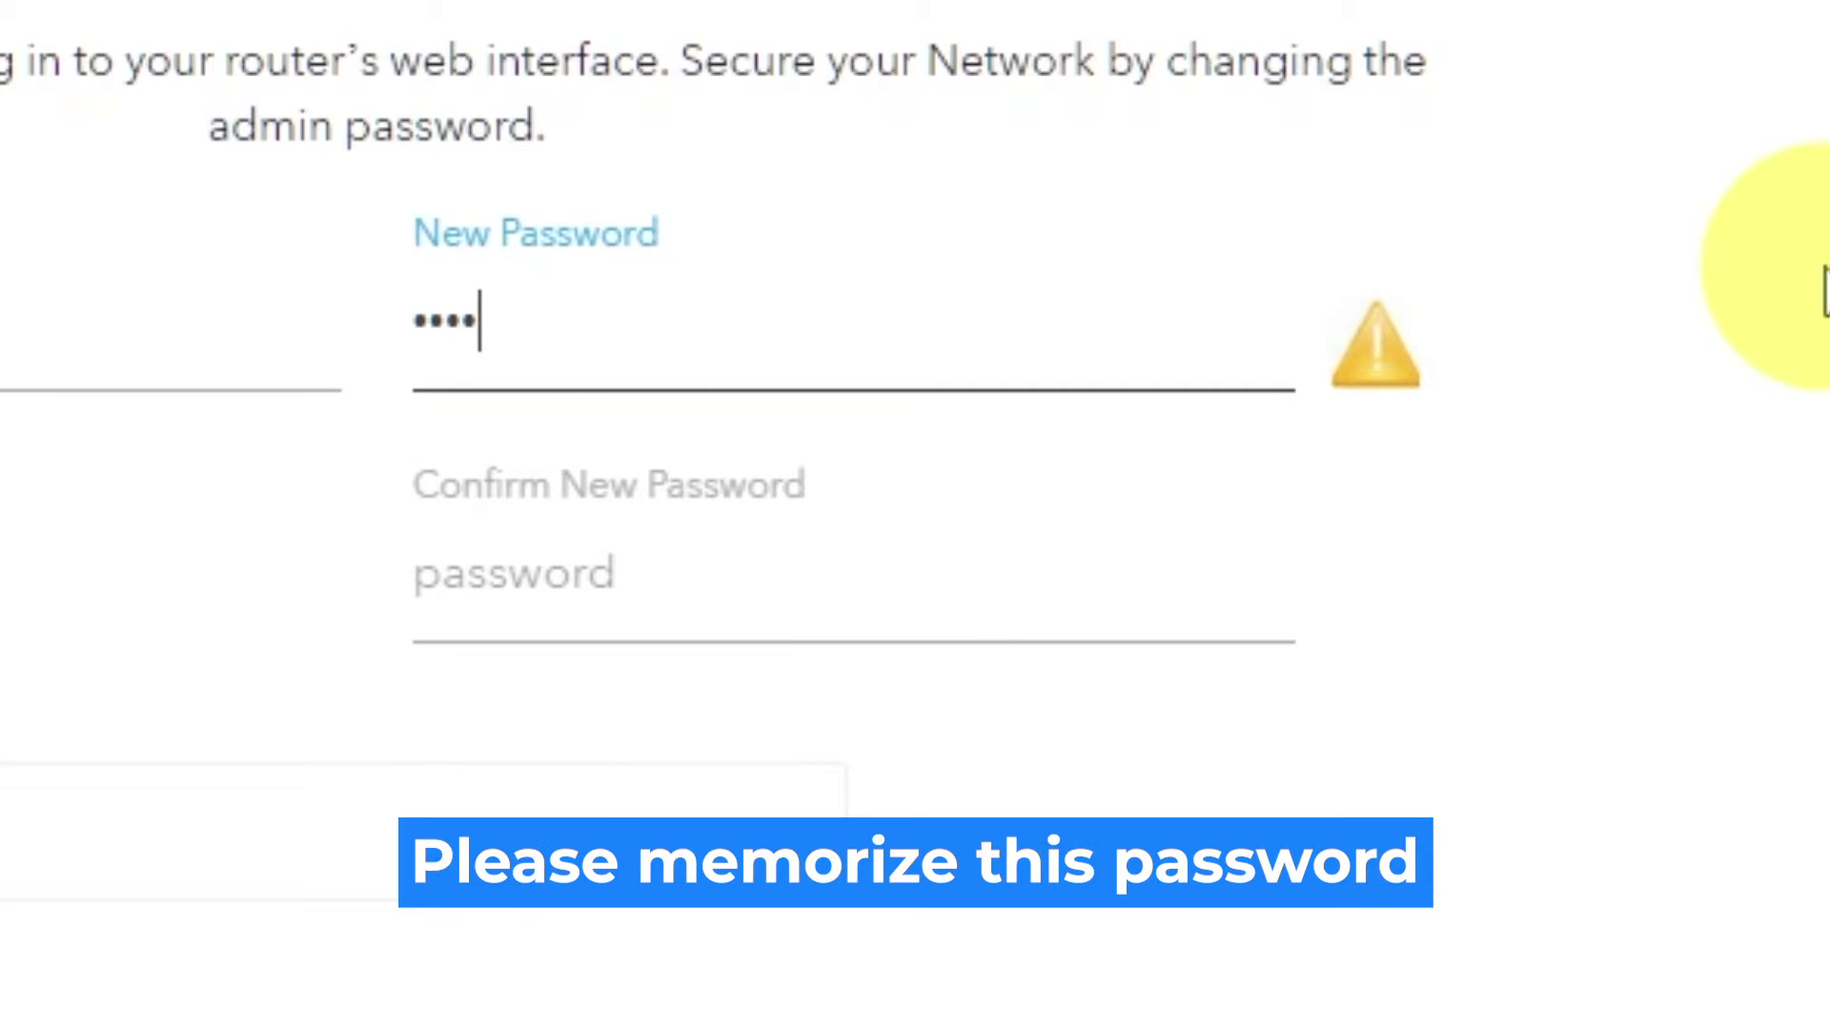
text(•••••)
click(1115, 576)
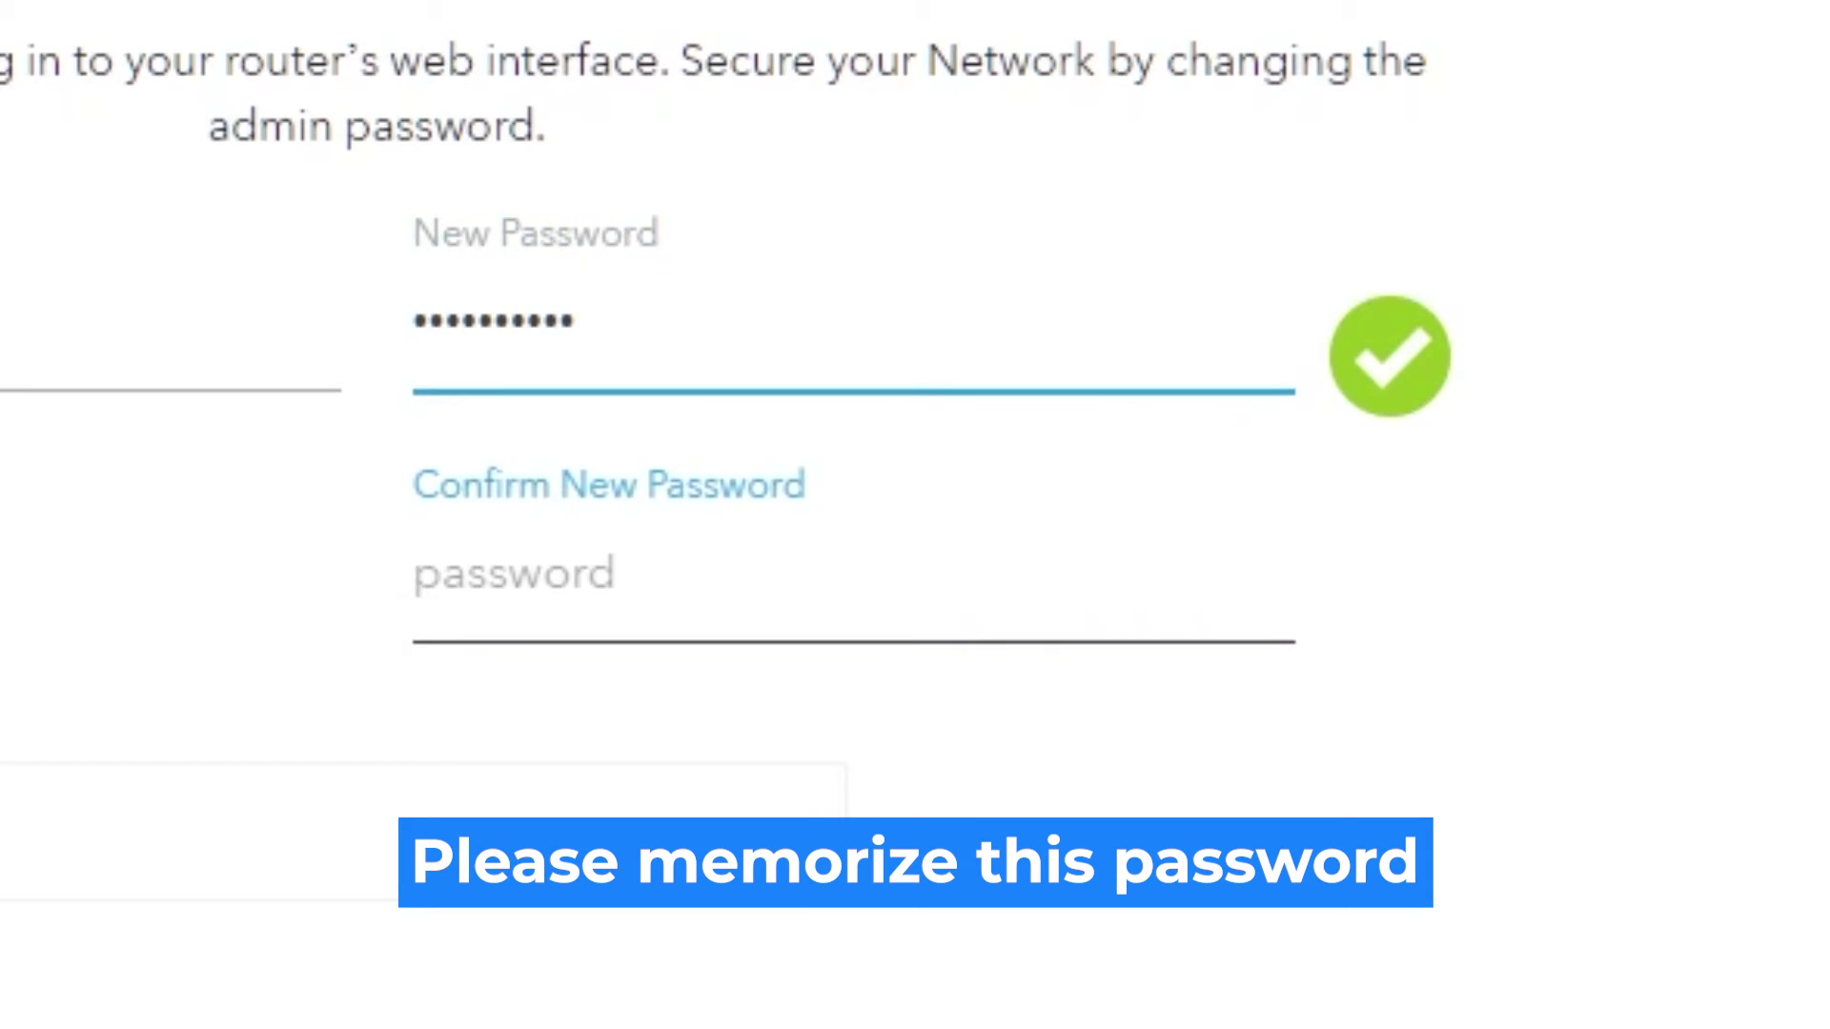
text(•)
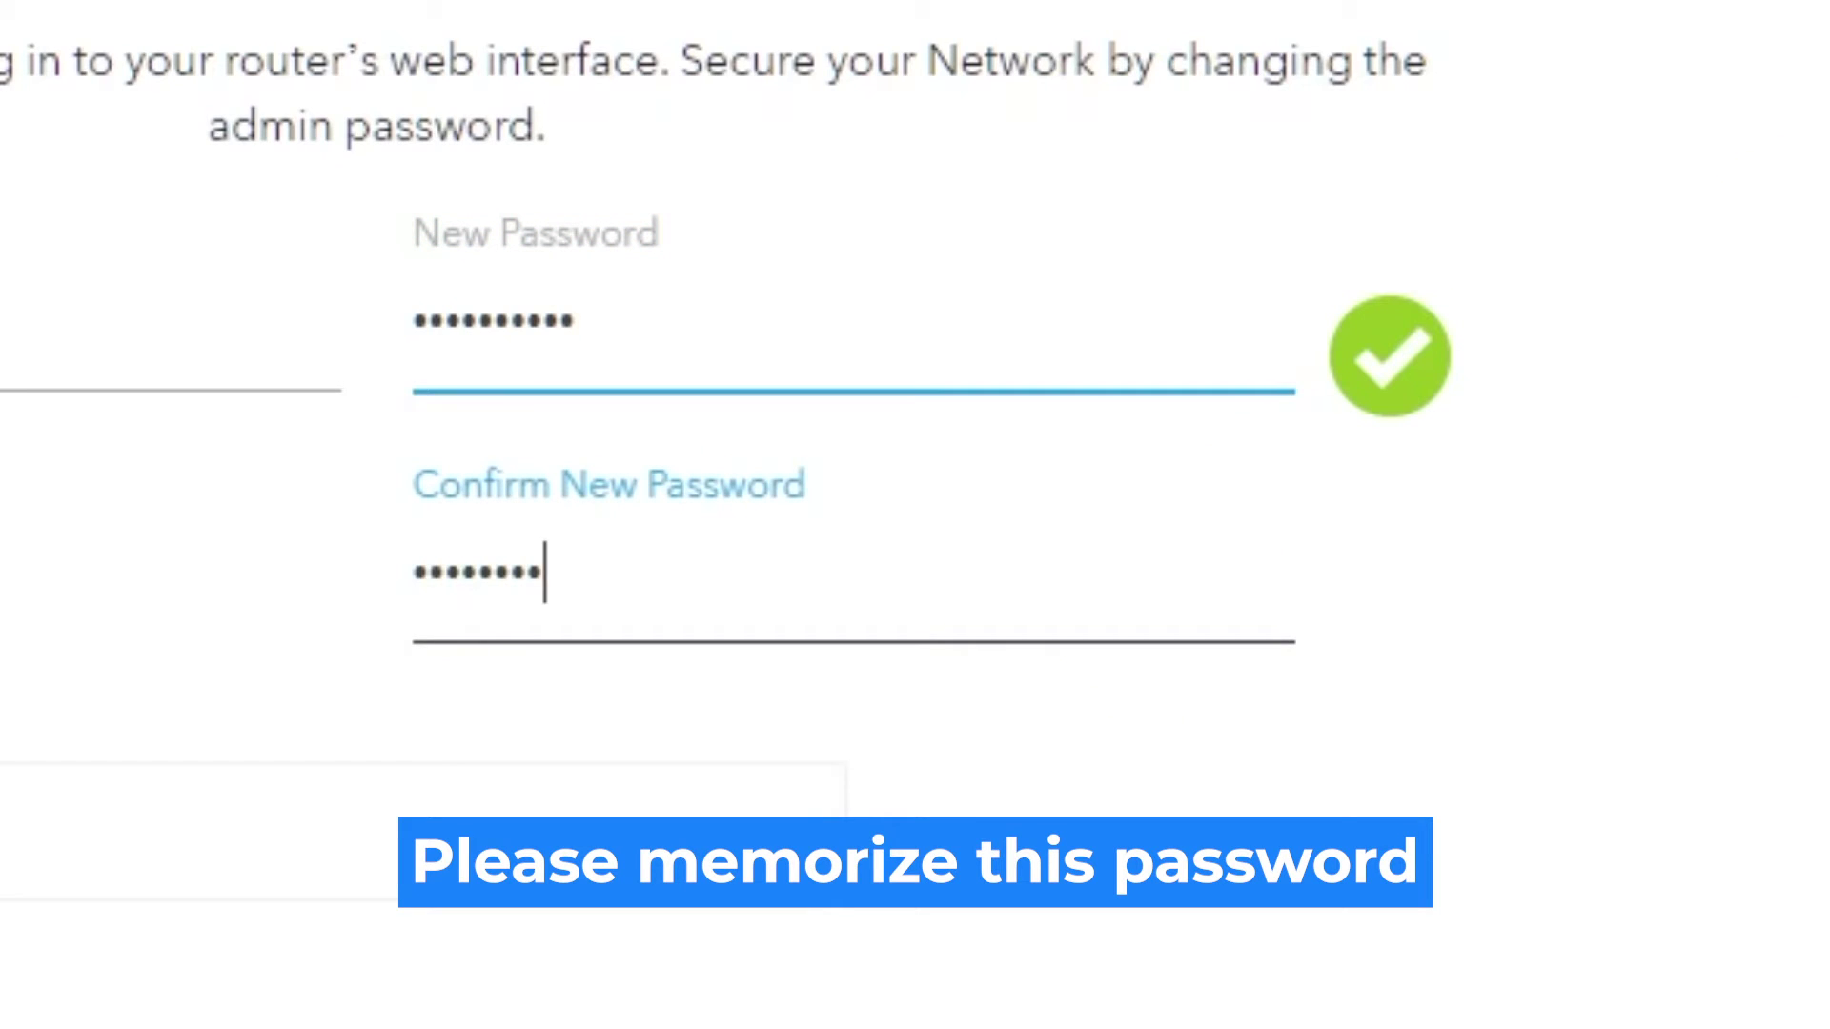
text(•)
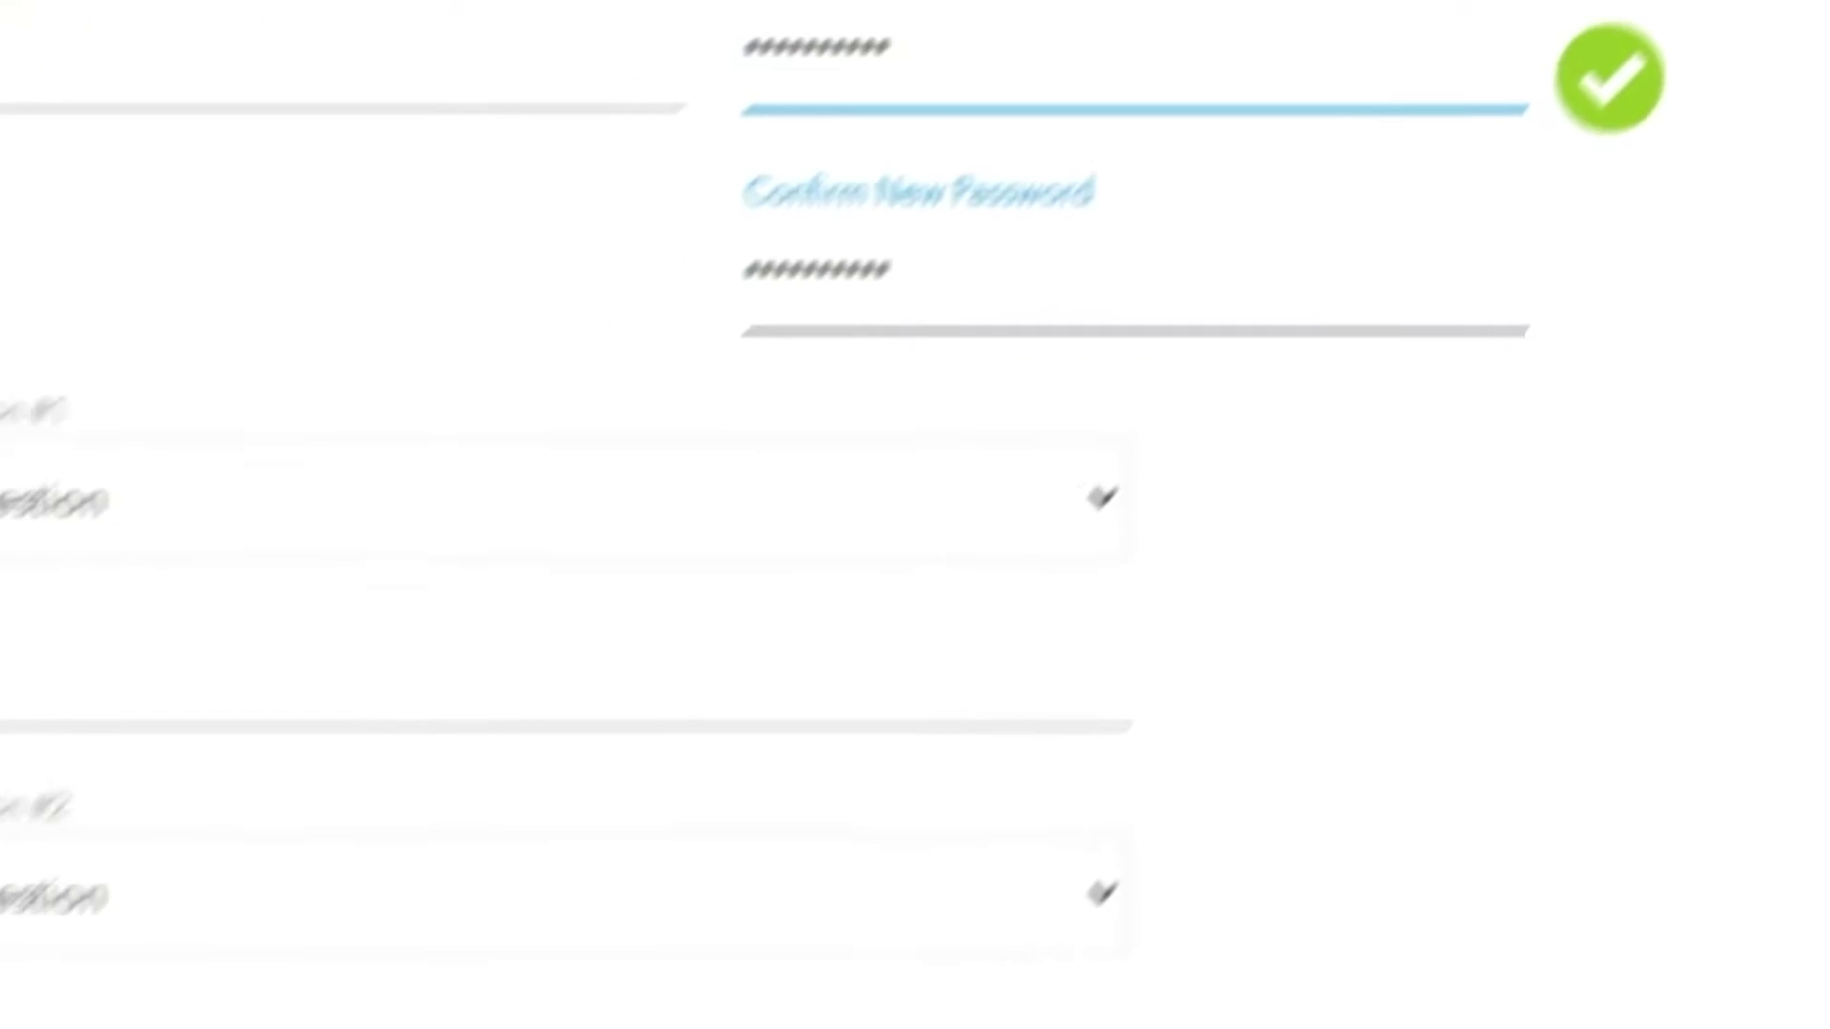
Choose the NETGEAR product and best friend's first name security questions and answer both
click(1357, 205)
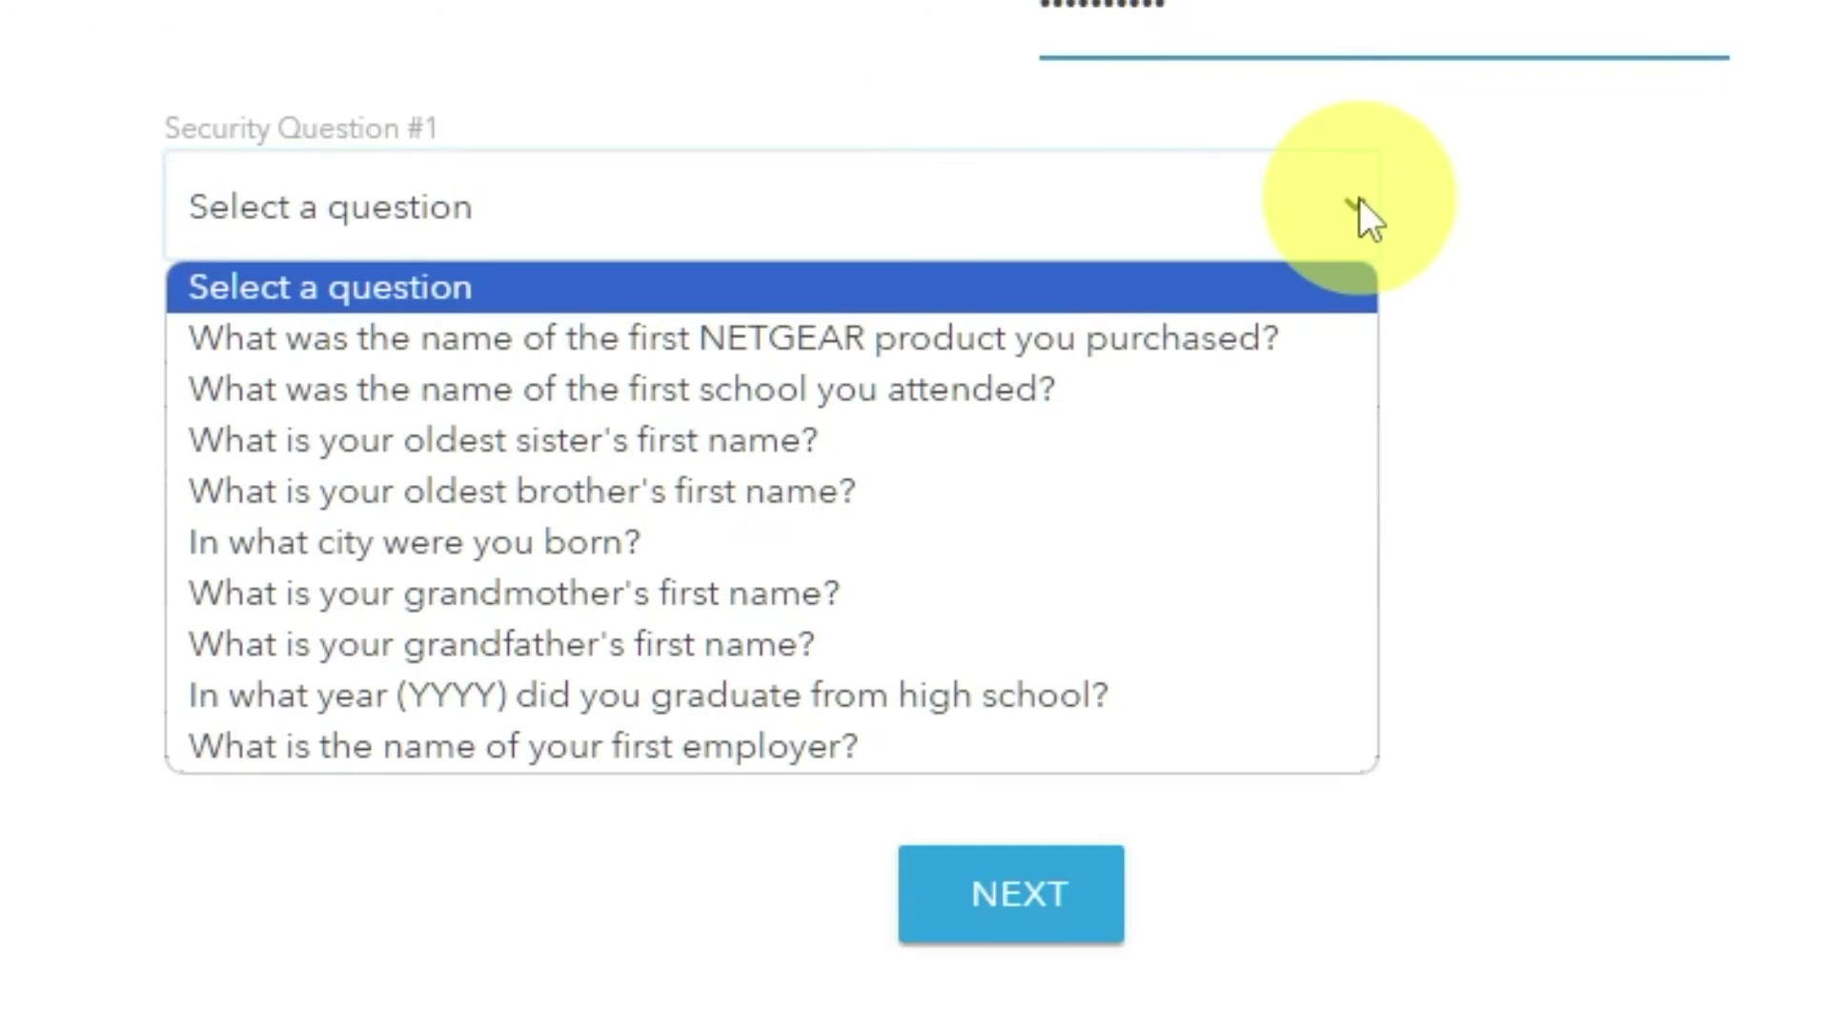
click(1238, 339)
click(1113, 372)
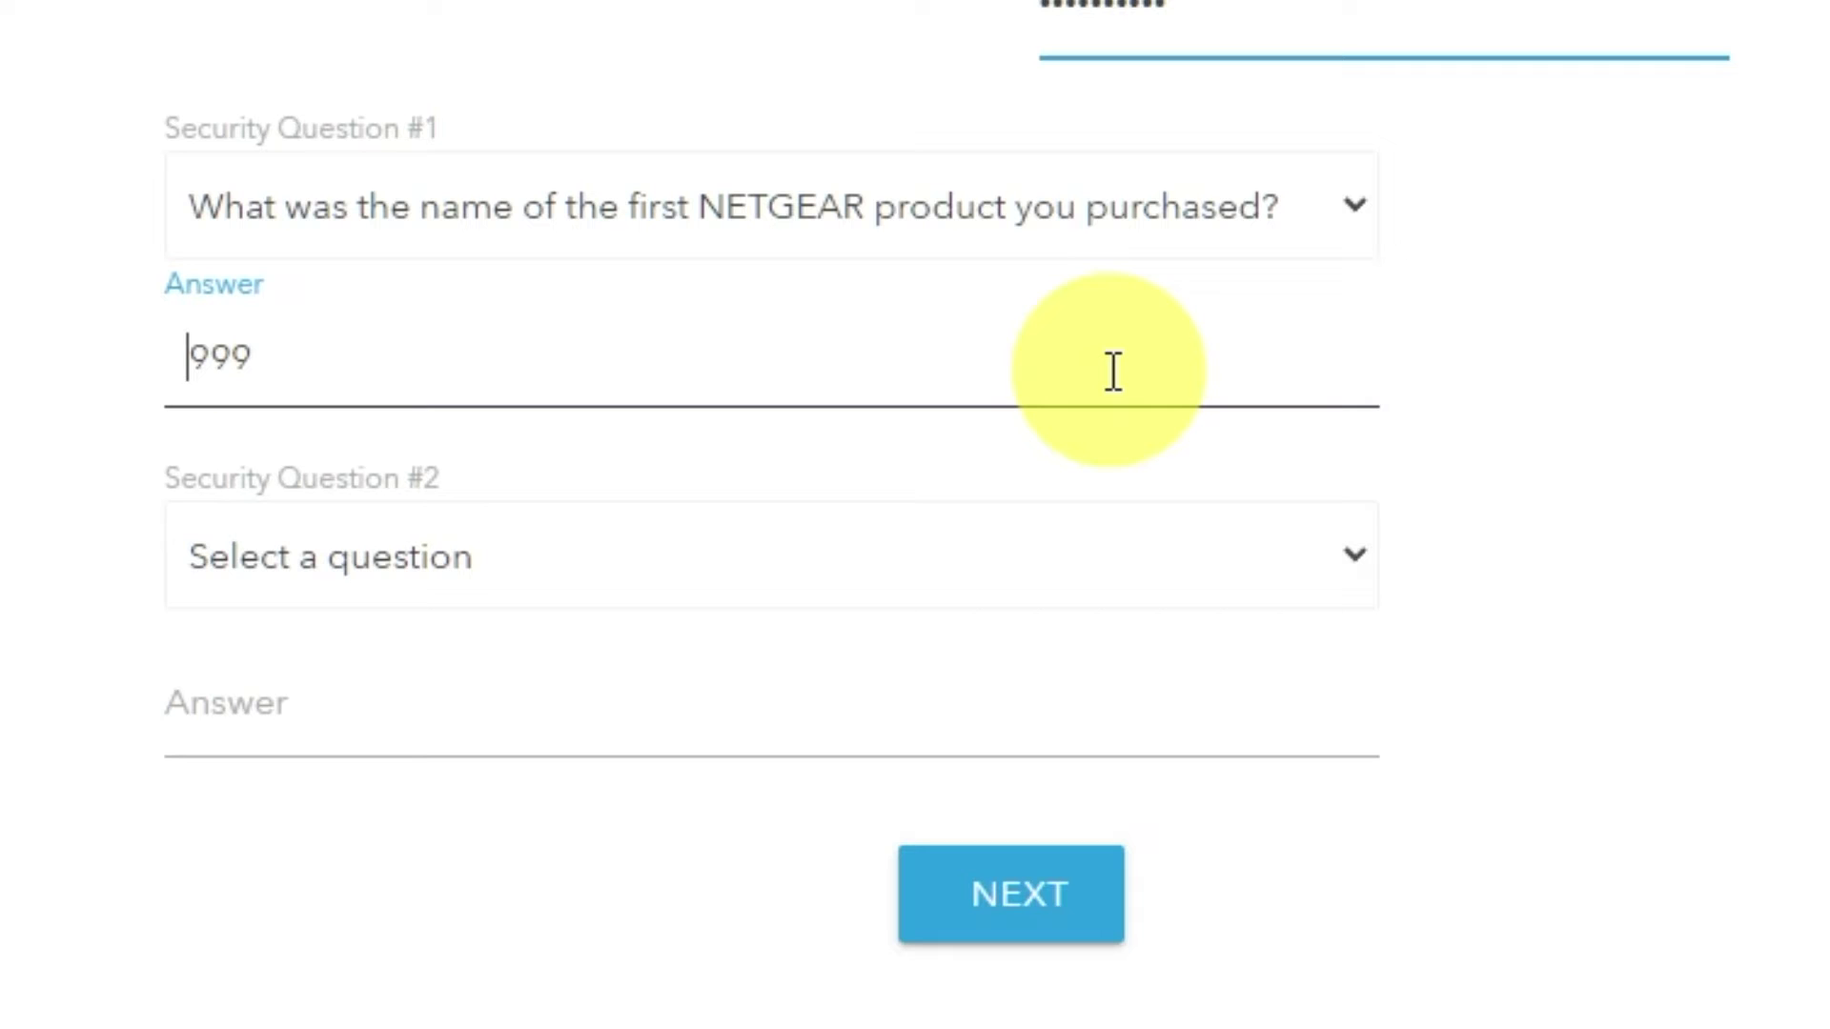
click(1354, 562)
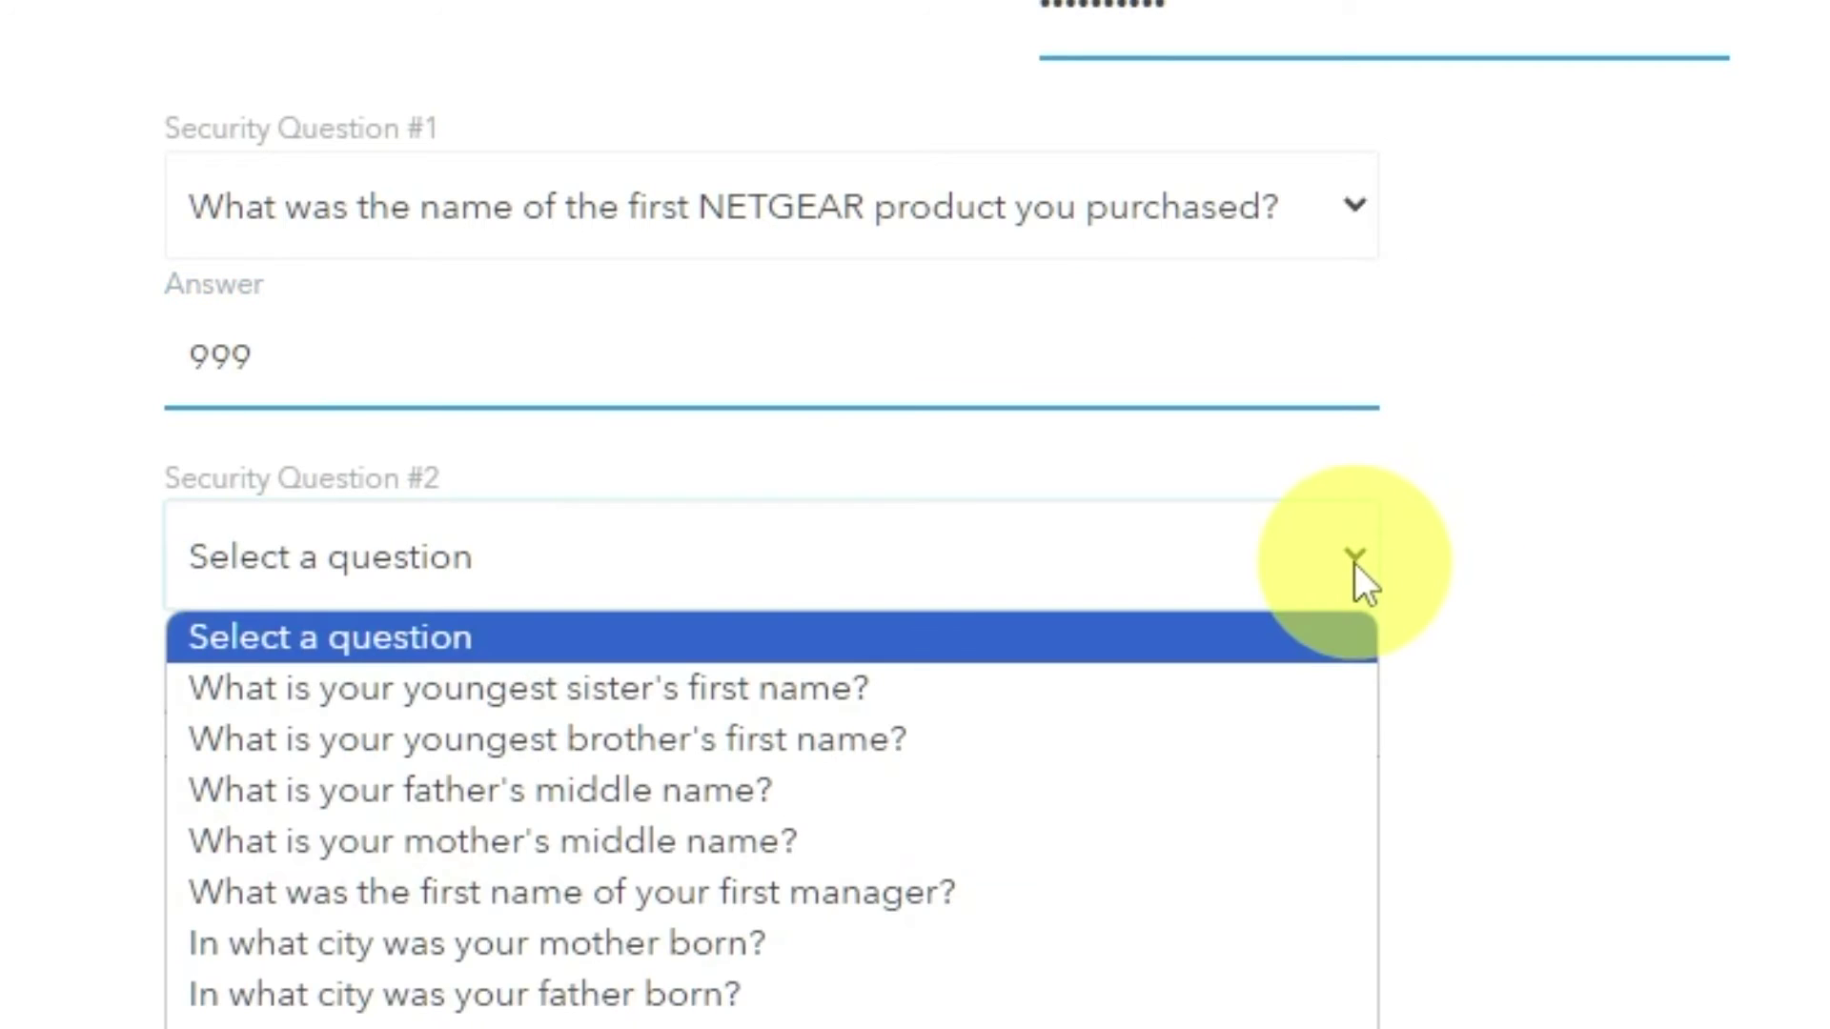
click(762, 1018)
click(672, 731)
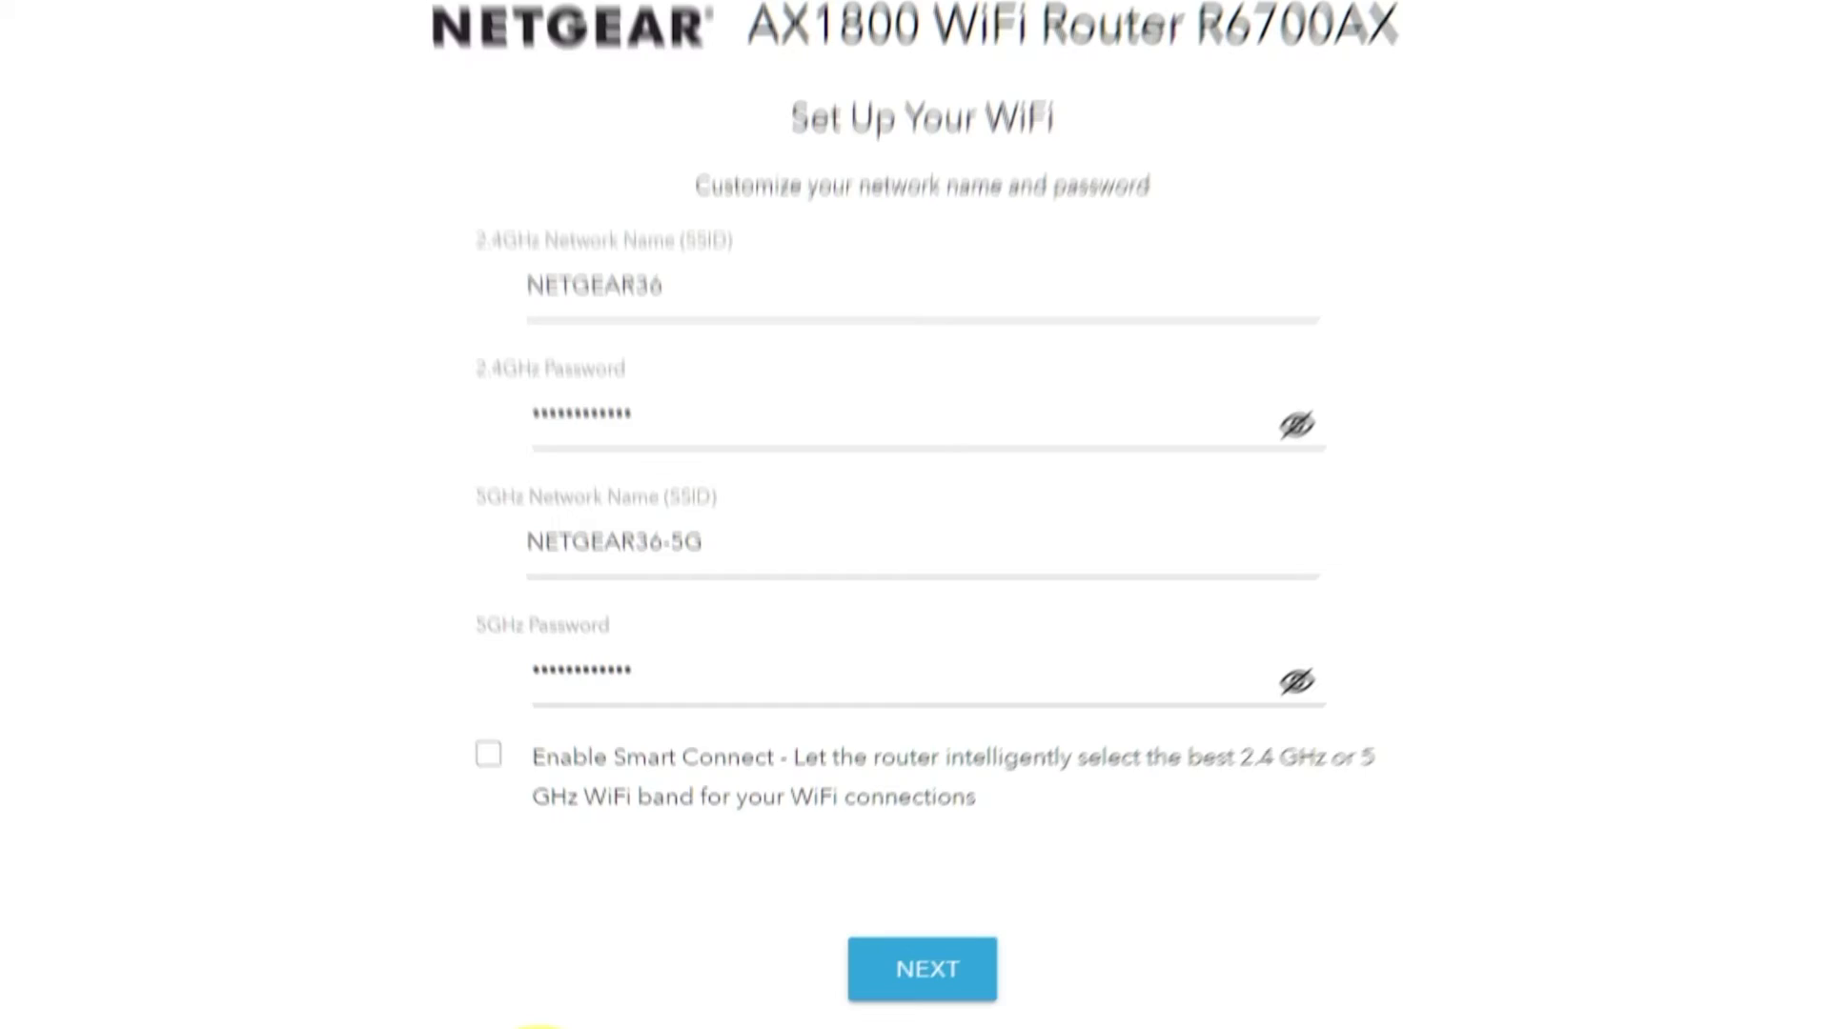
Check the NETGEAR36 and NETGEAR36-5G names and passwords, keep them unchanged, and save
click(1282, 459)
click(1275, 703)
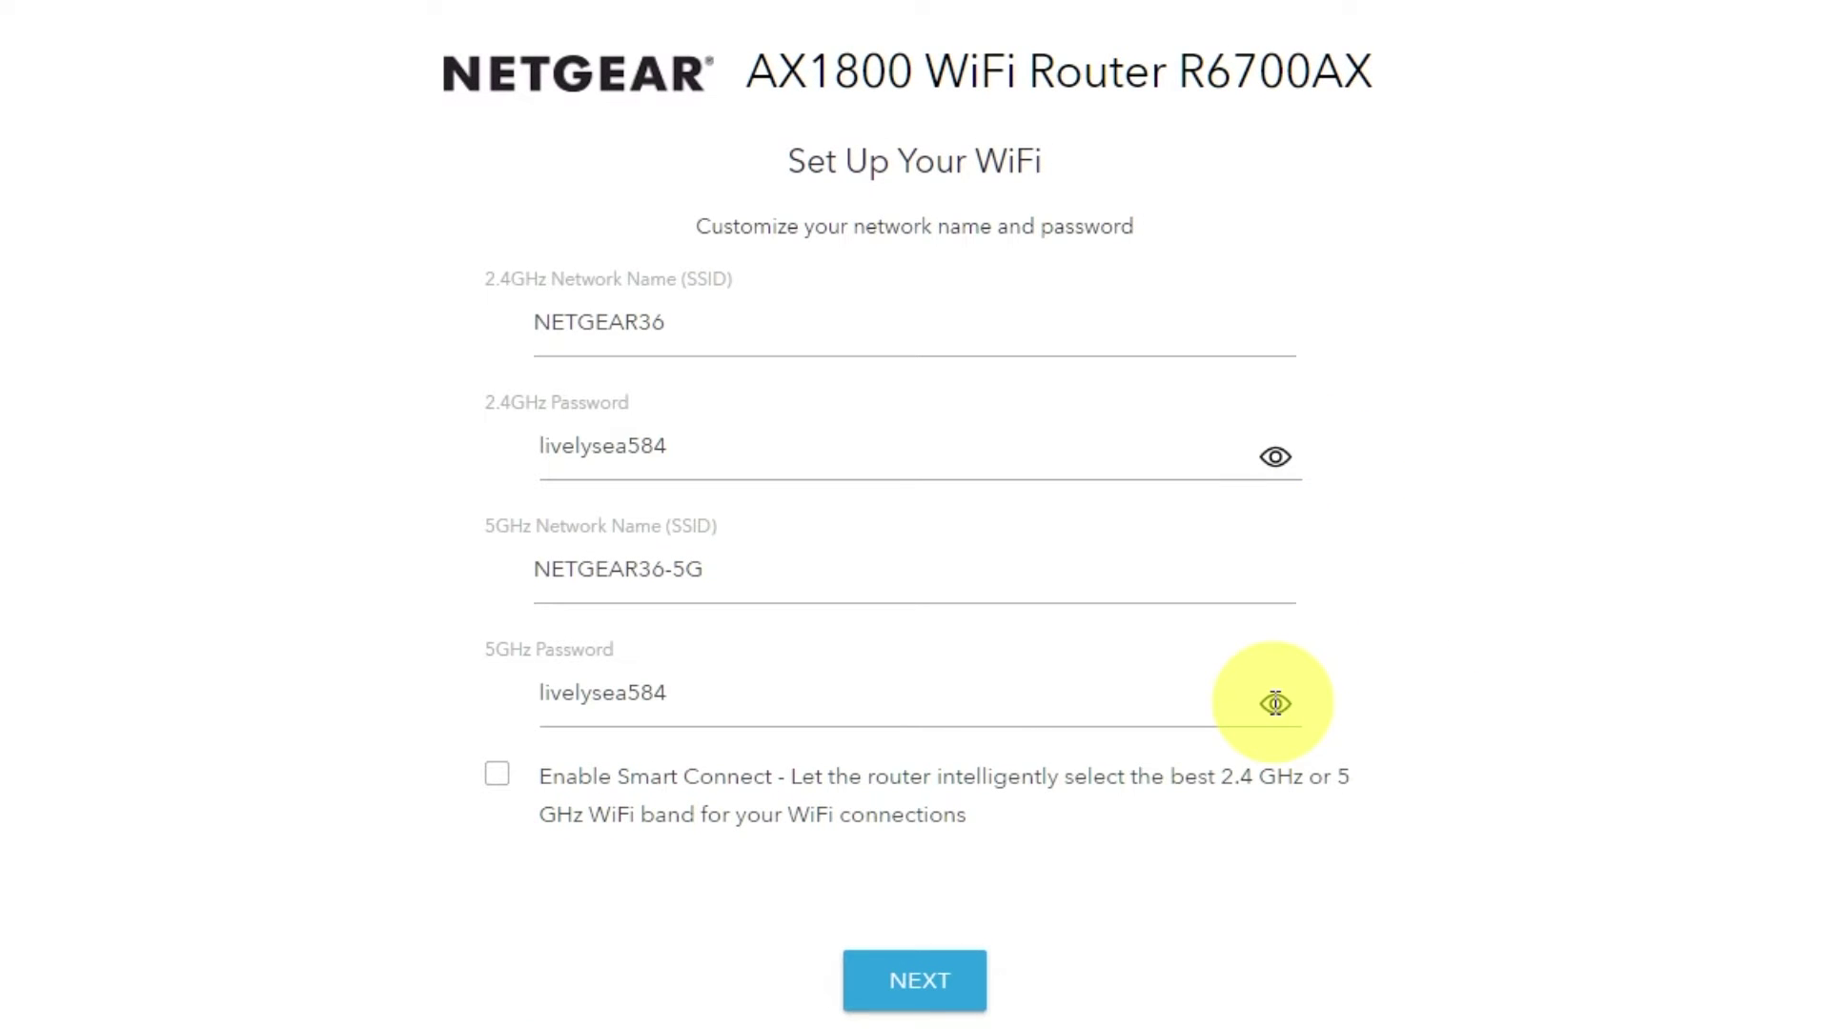
click(1275, 707)
click(1274, 458)
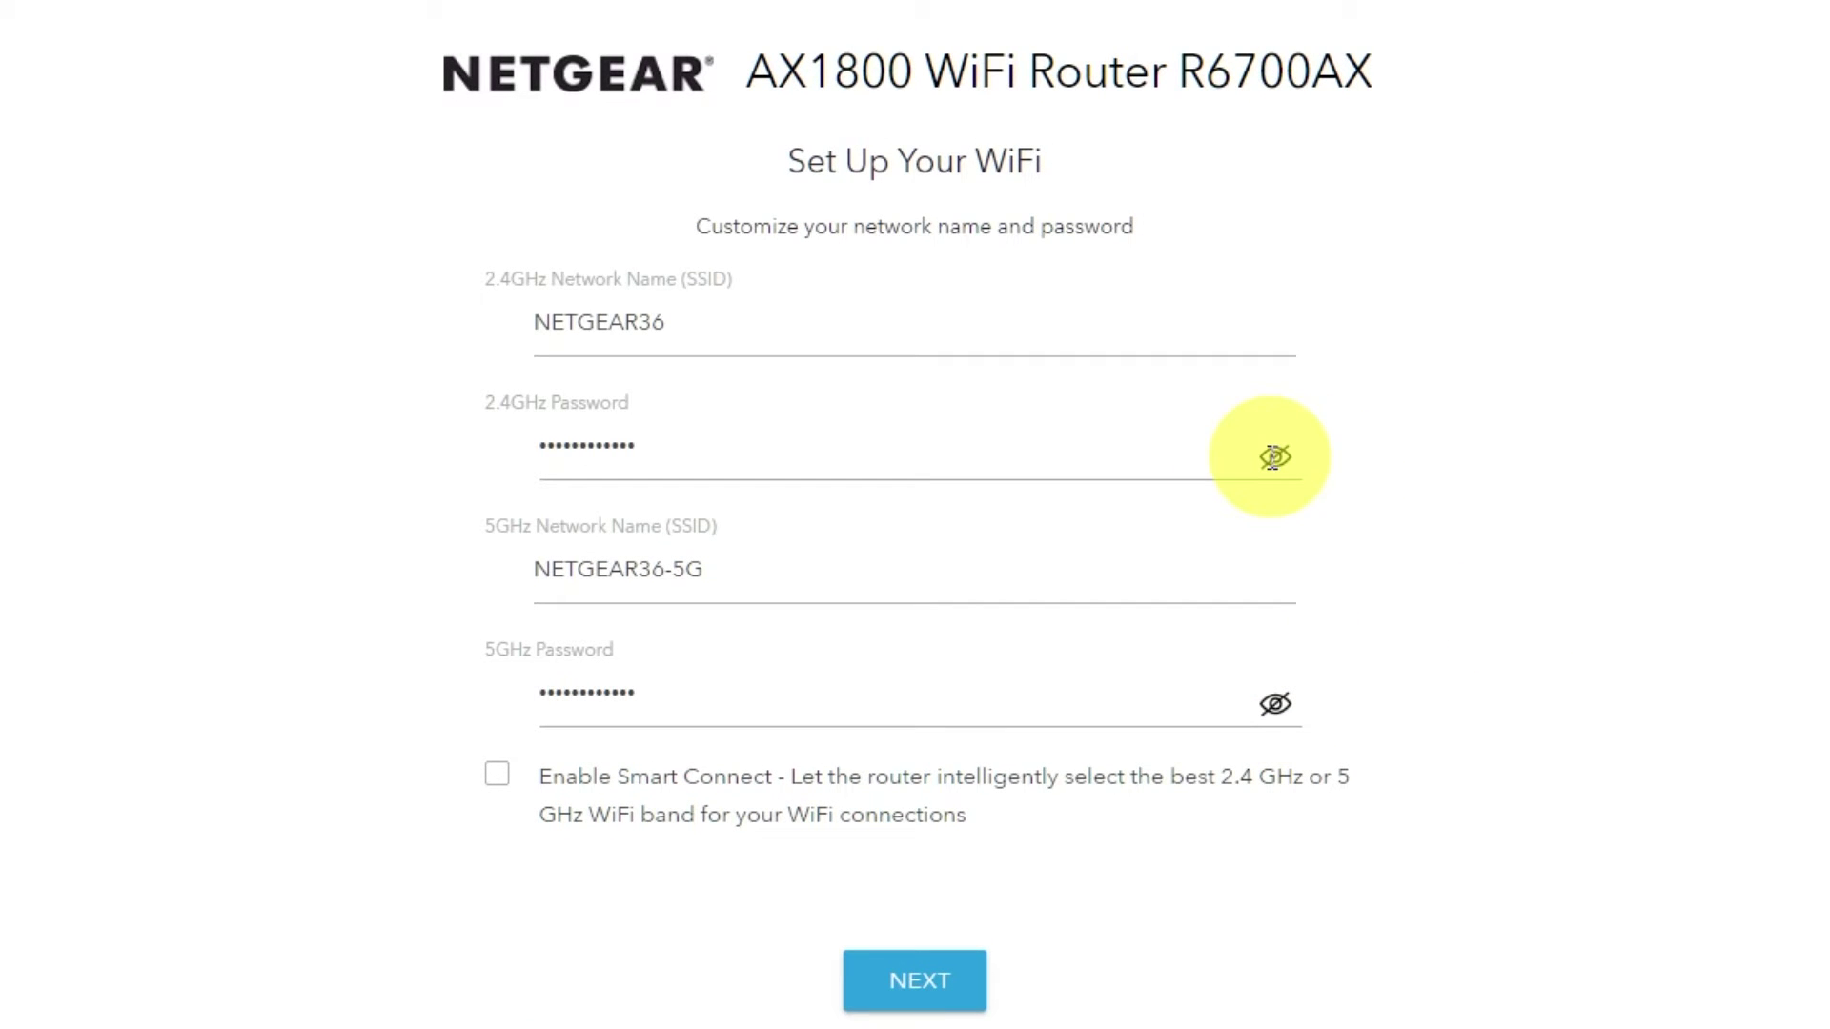
click(668, 323)
drag(626, 568, 735, 646)
click(674, 703)
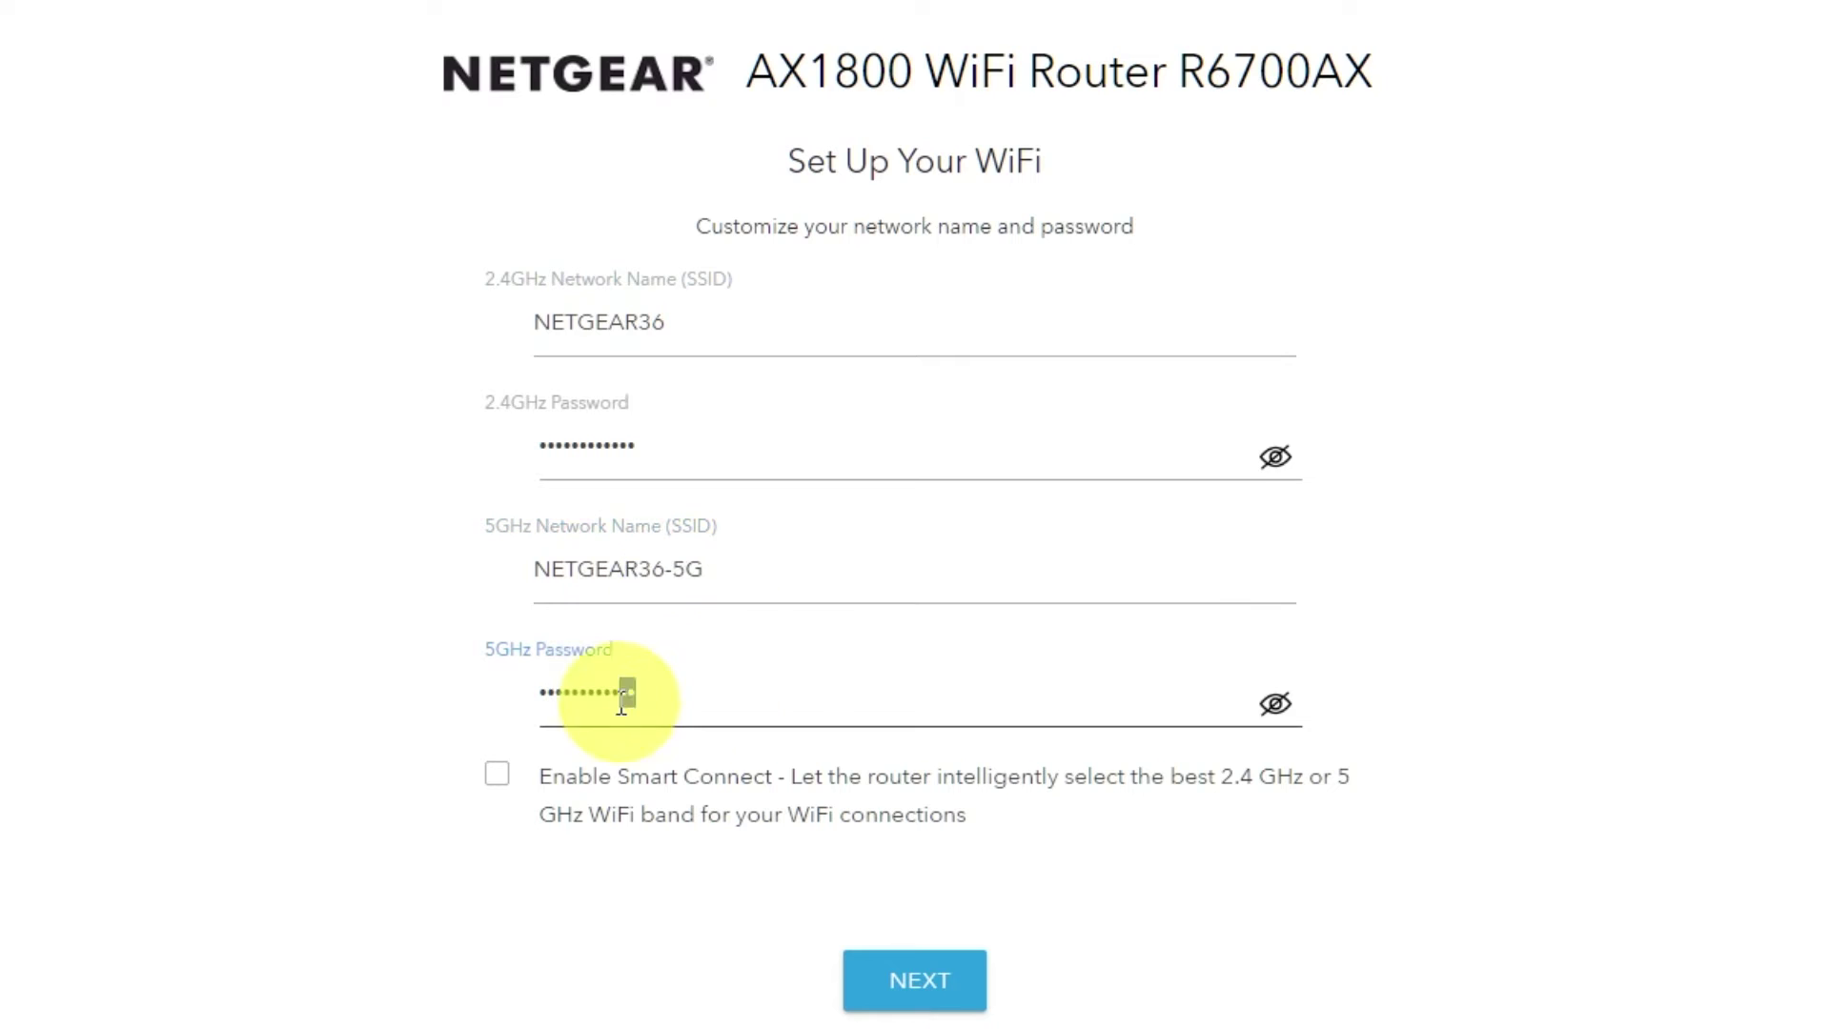
click(952, 964)
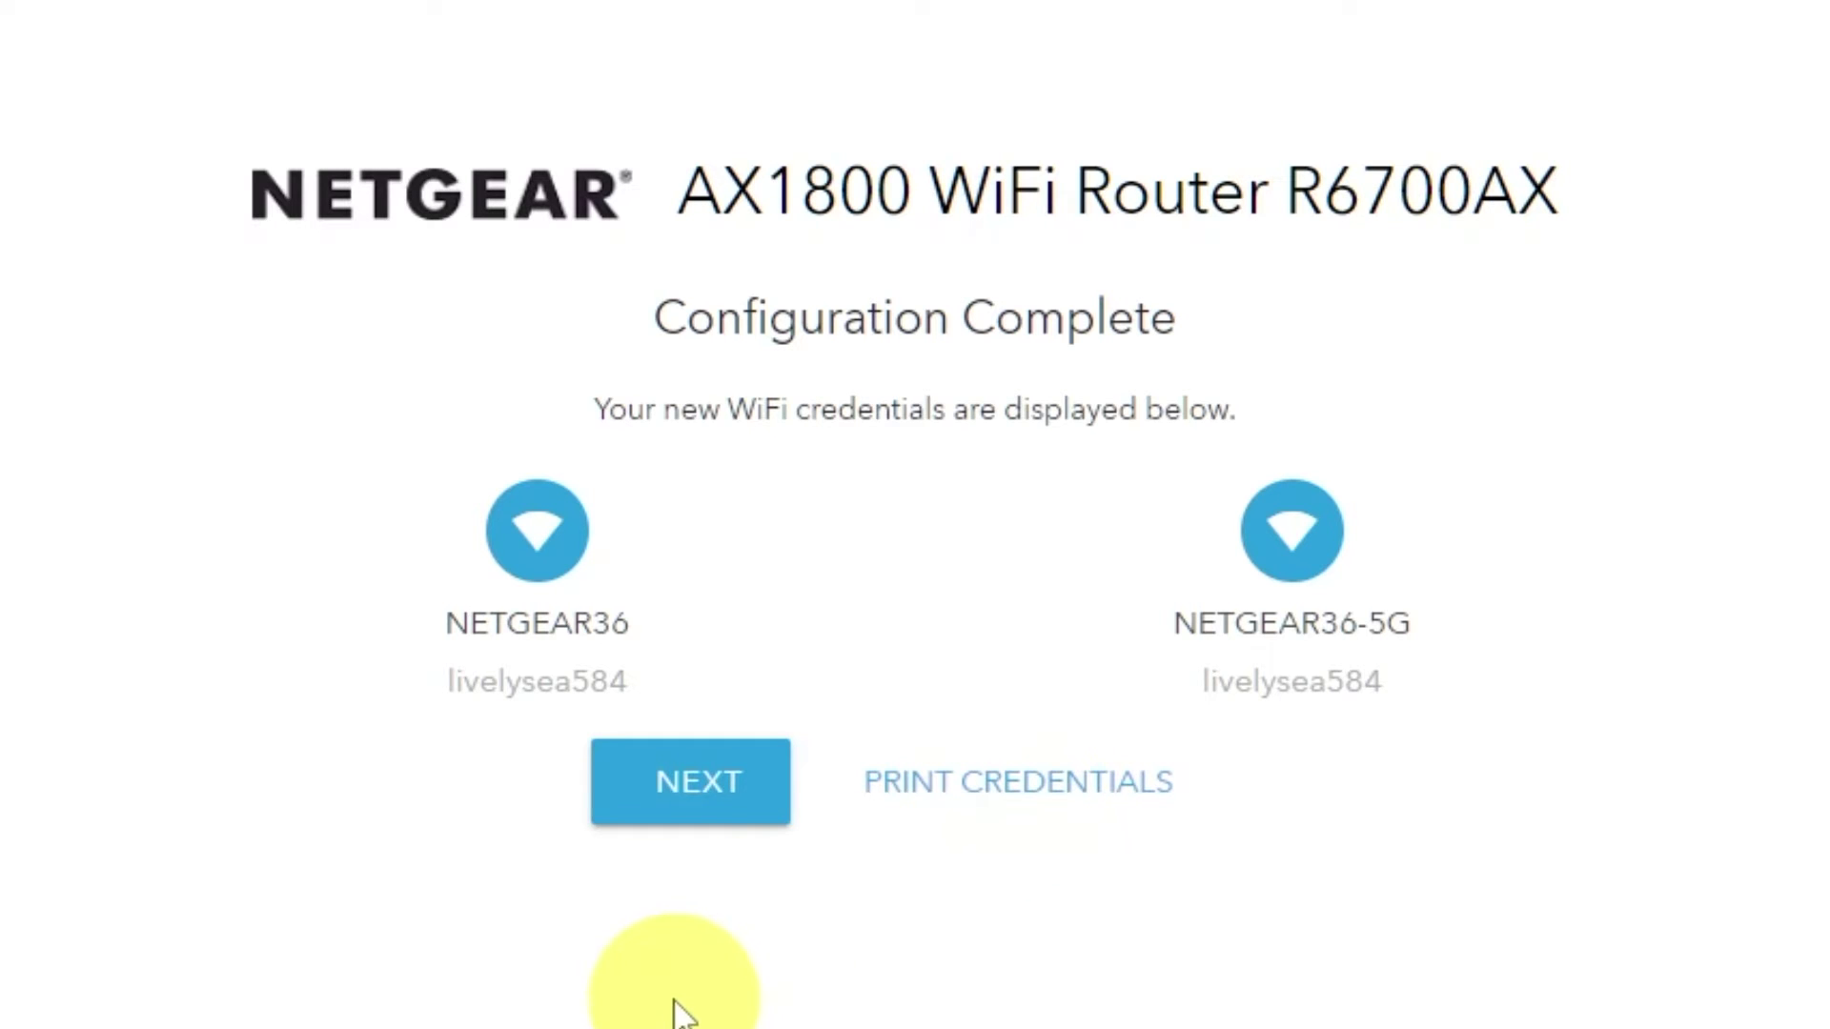
Continue past Configuration Complete and the no-new-firmware notice for V1.0.14.134
click(687, 799)
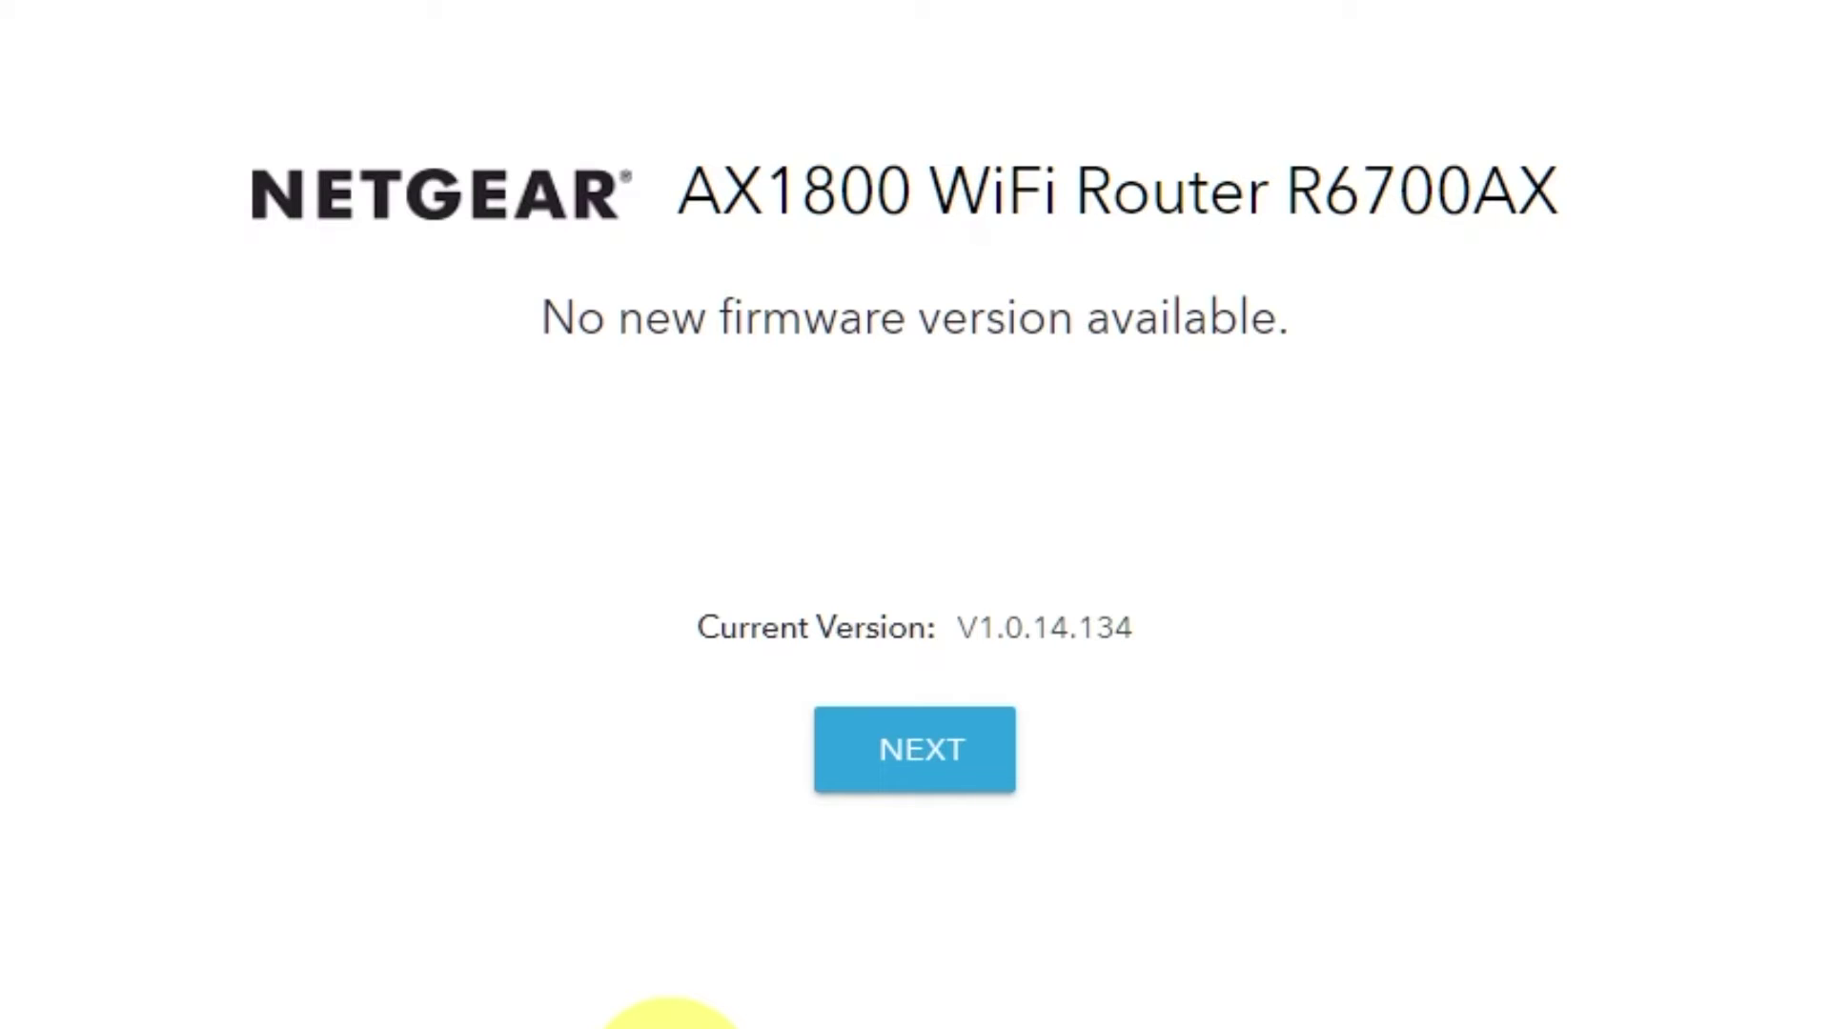
click(949, 773)
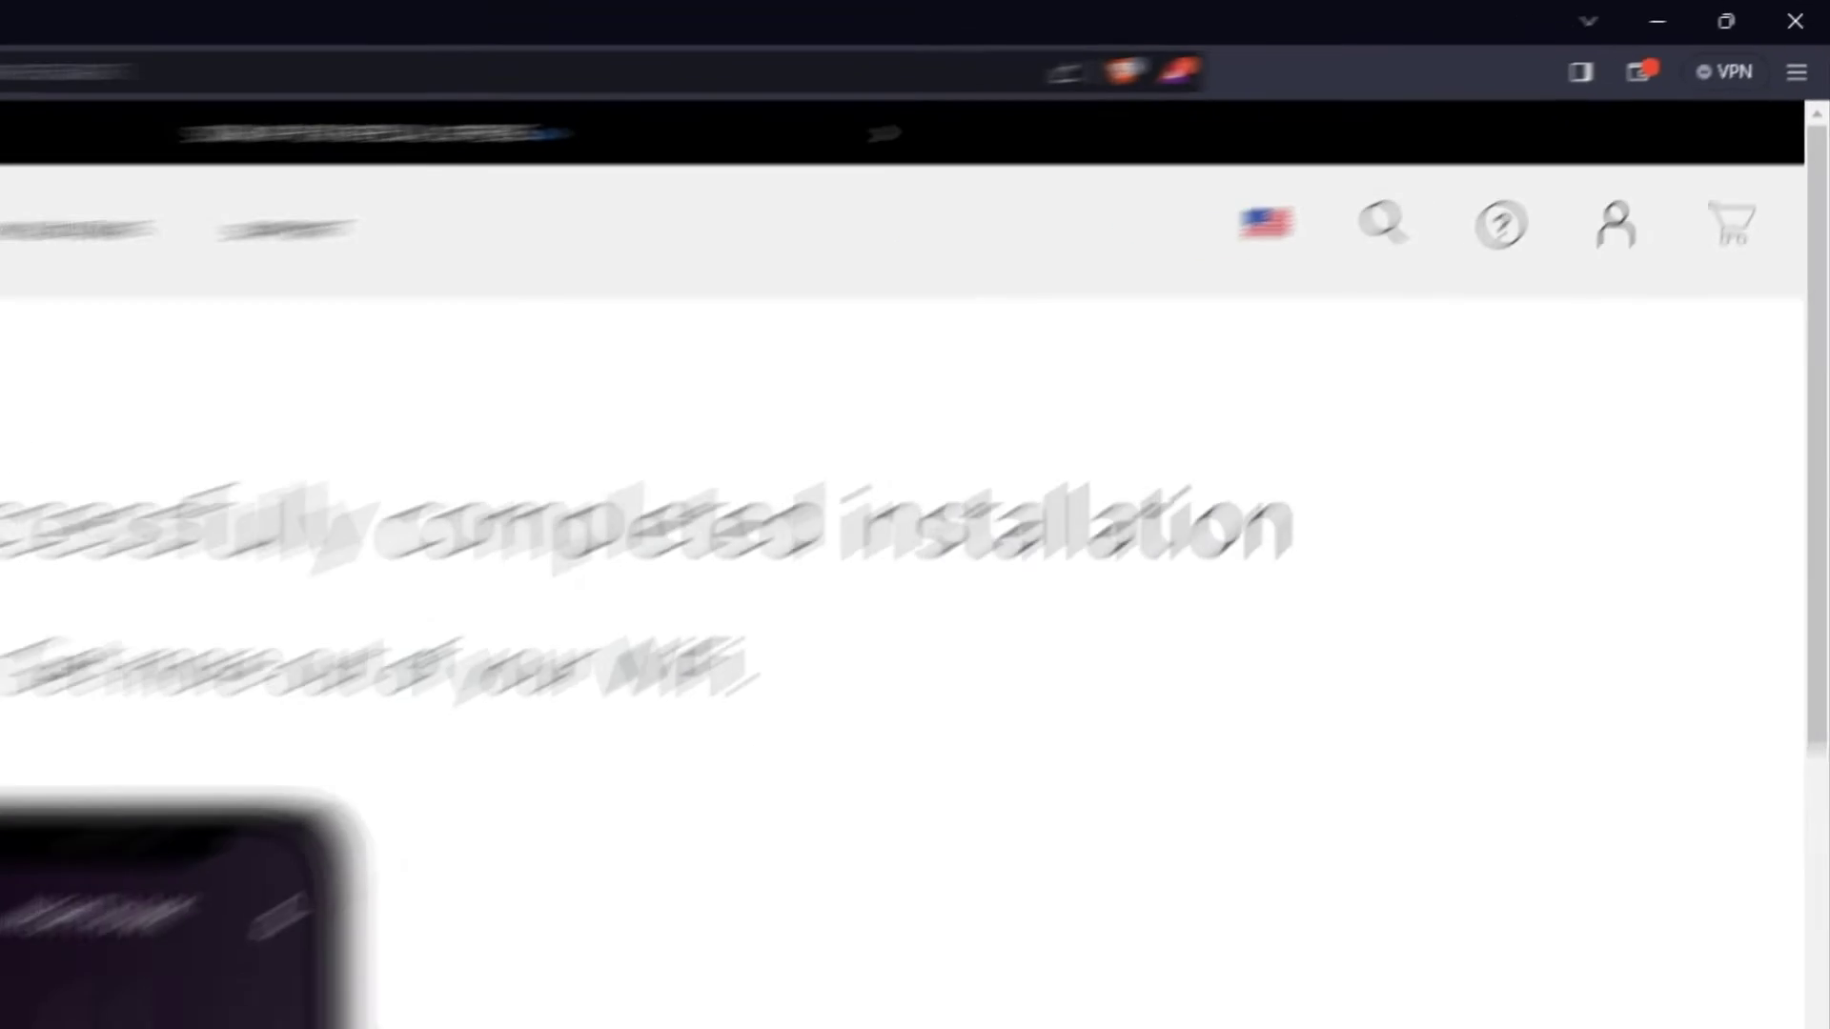
Close the Let's Register Your Product overlay
click(21, 48)
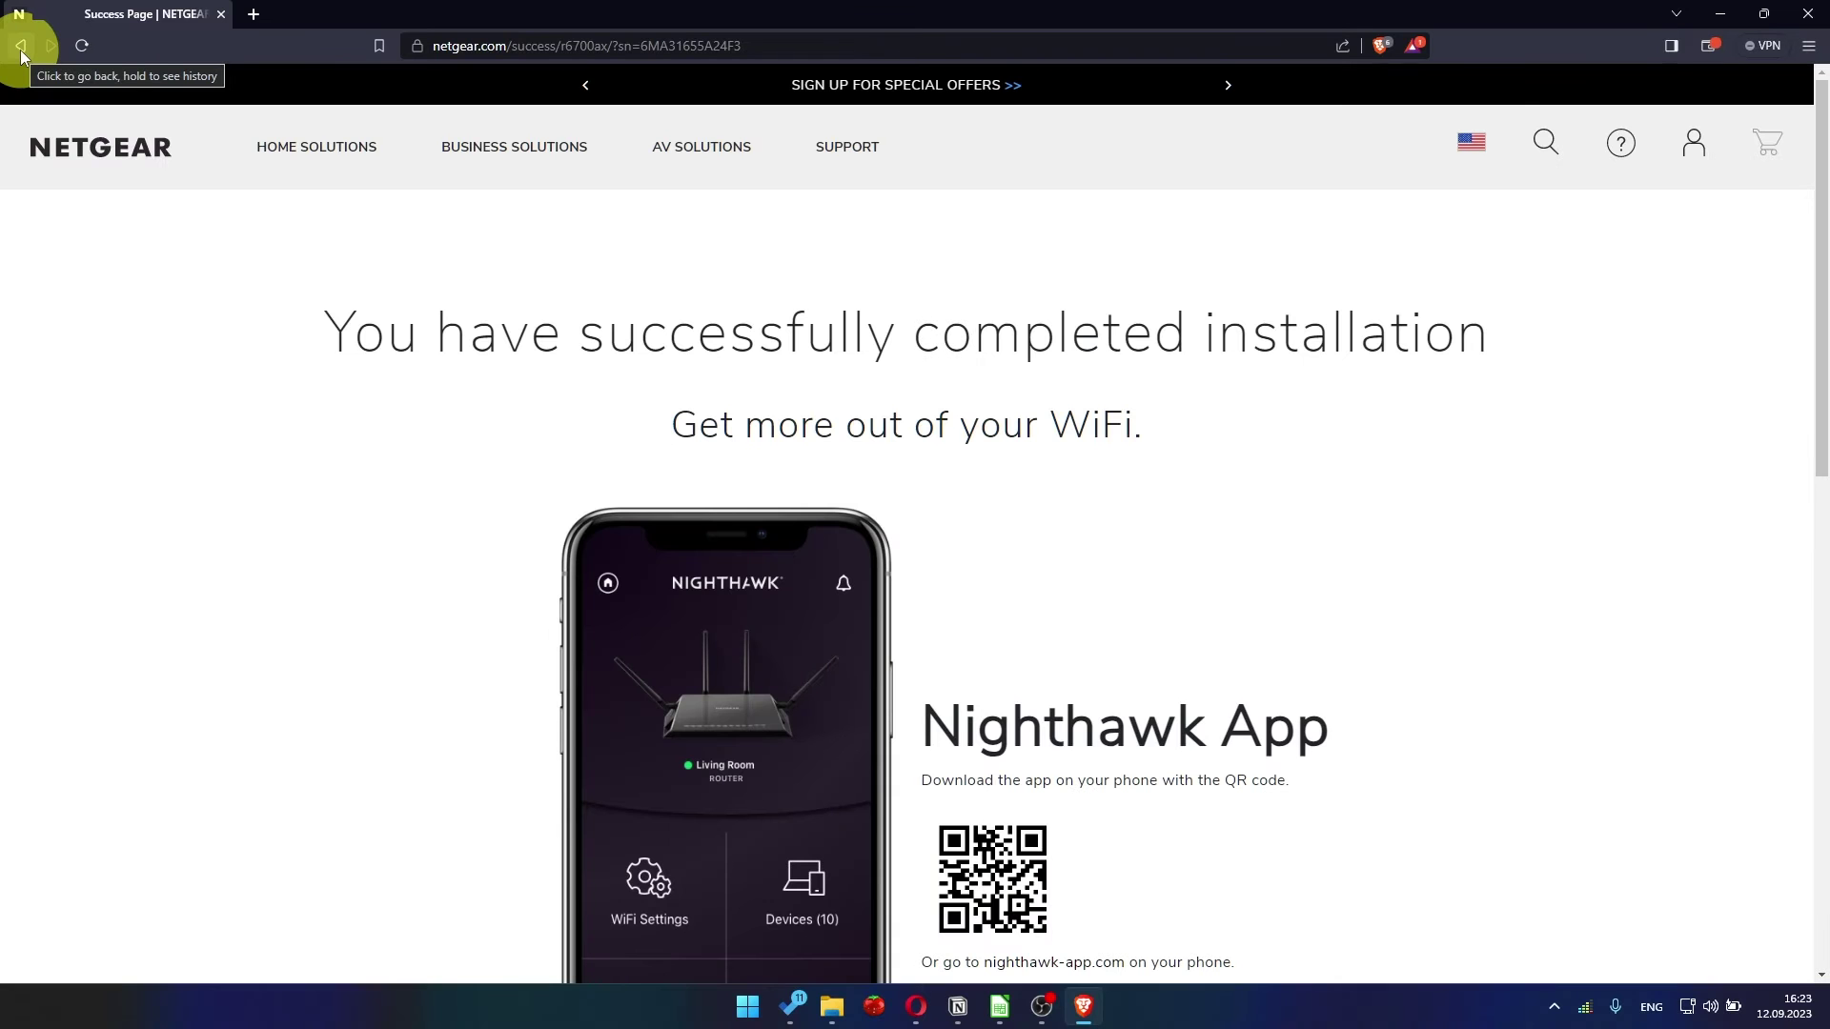
Reload 192.168.1.1 and fill the sign-in prompt with username admin and the router password
click(490, 44)
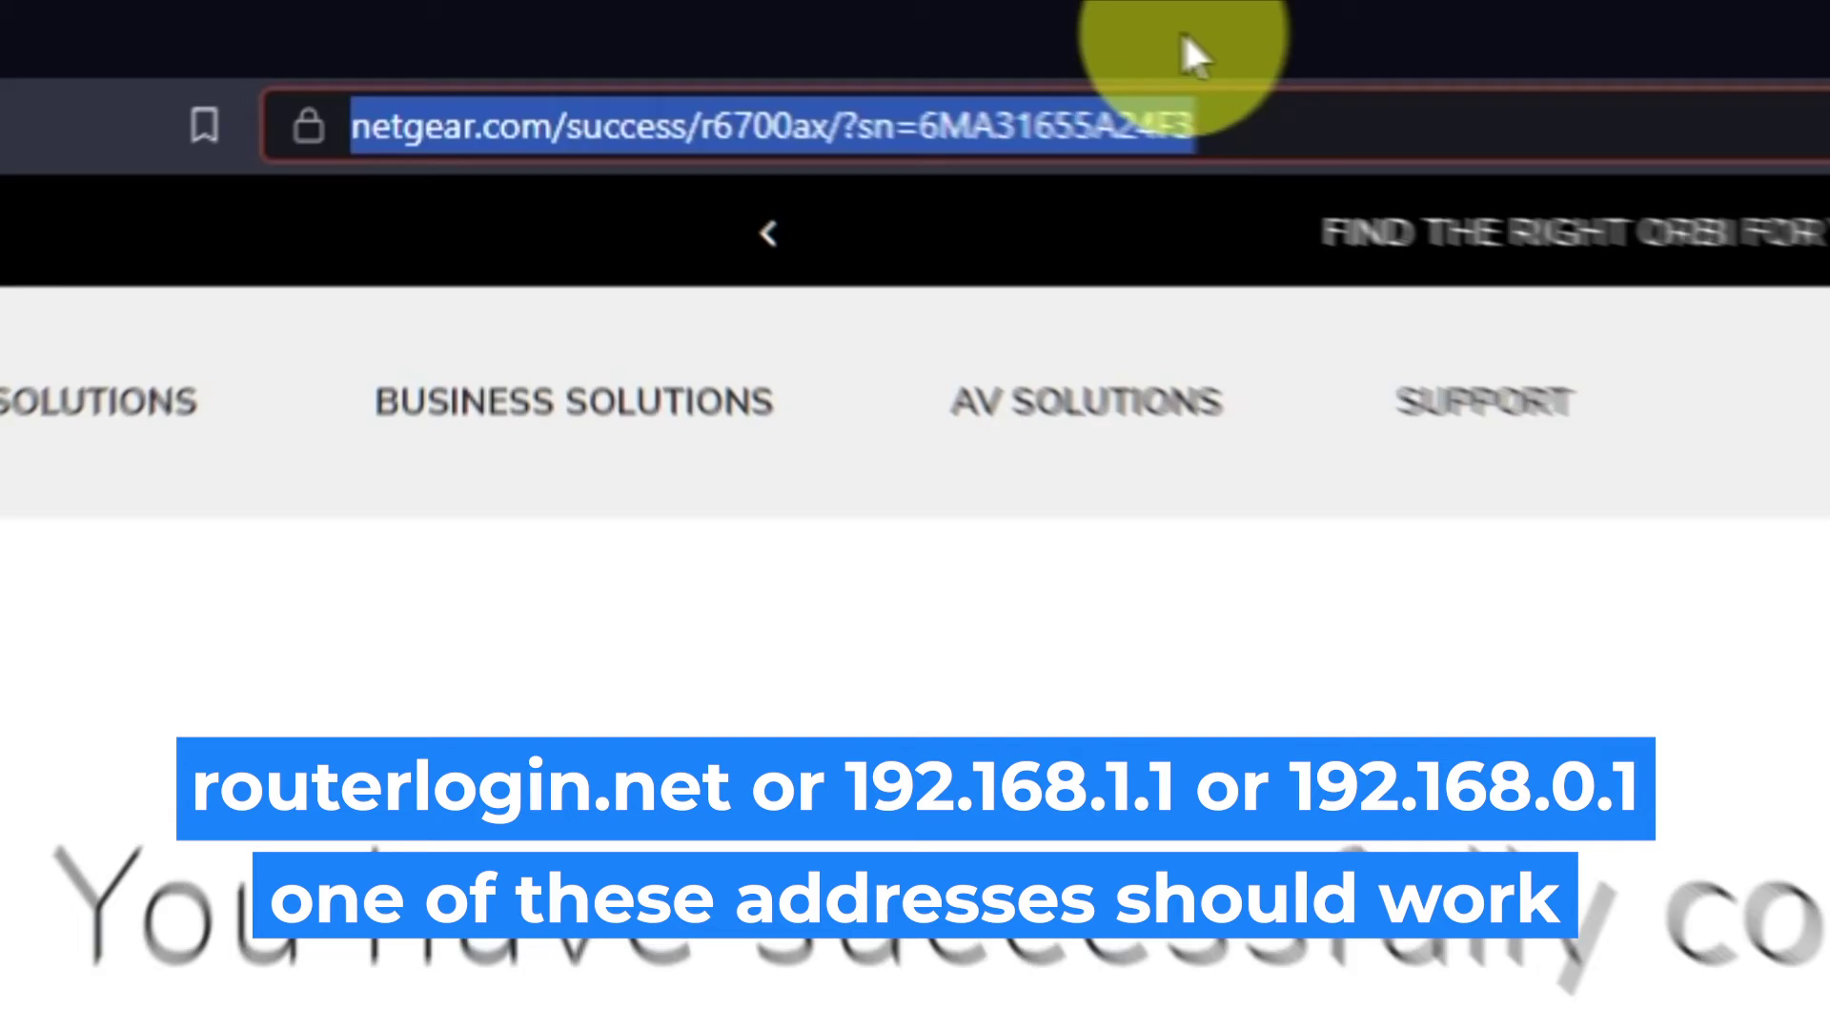
key(BackSpace)
text(192.168.1.1)
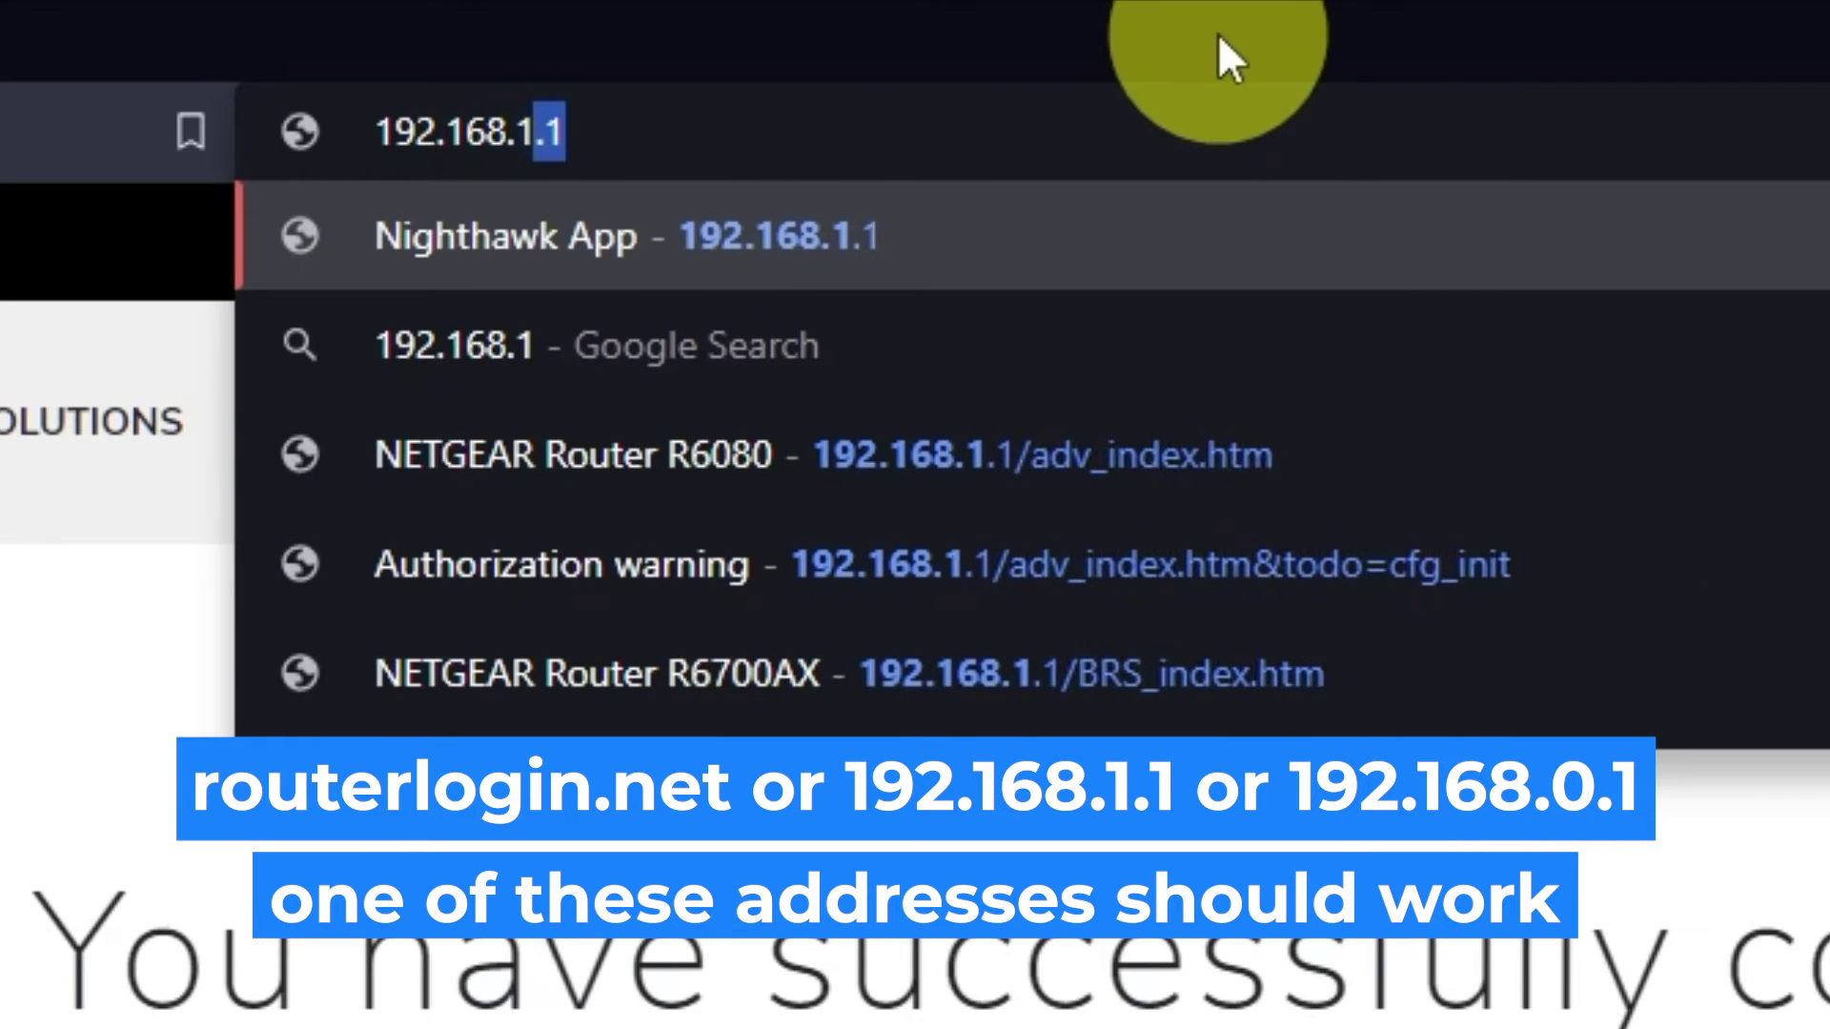
key(Return)
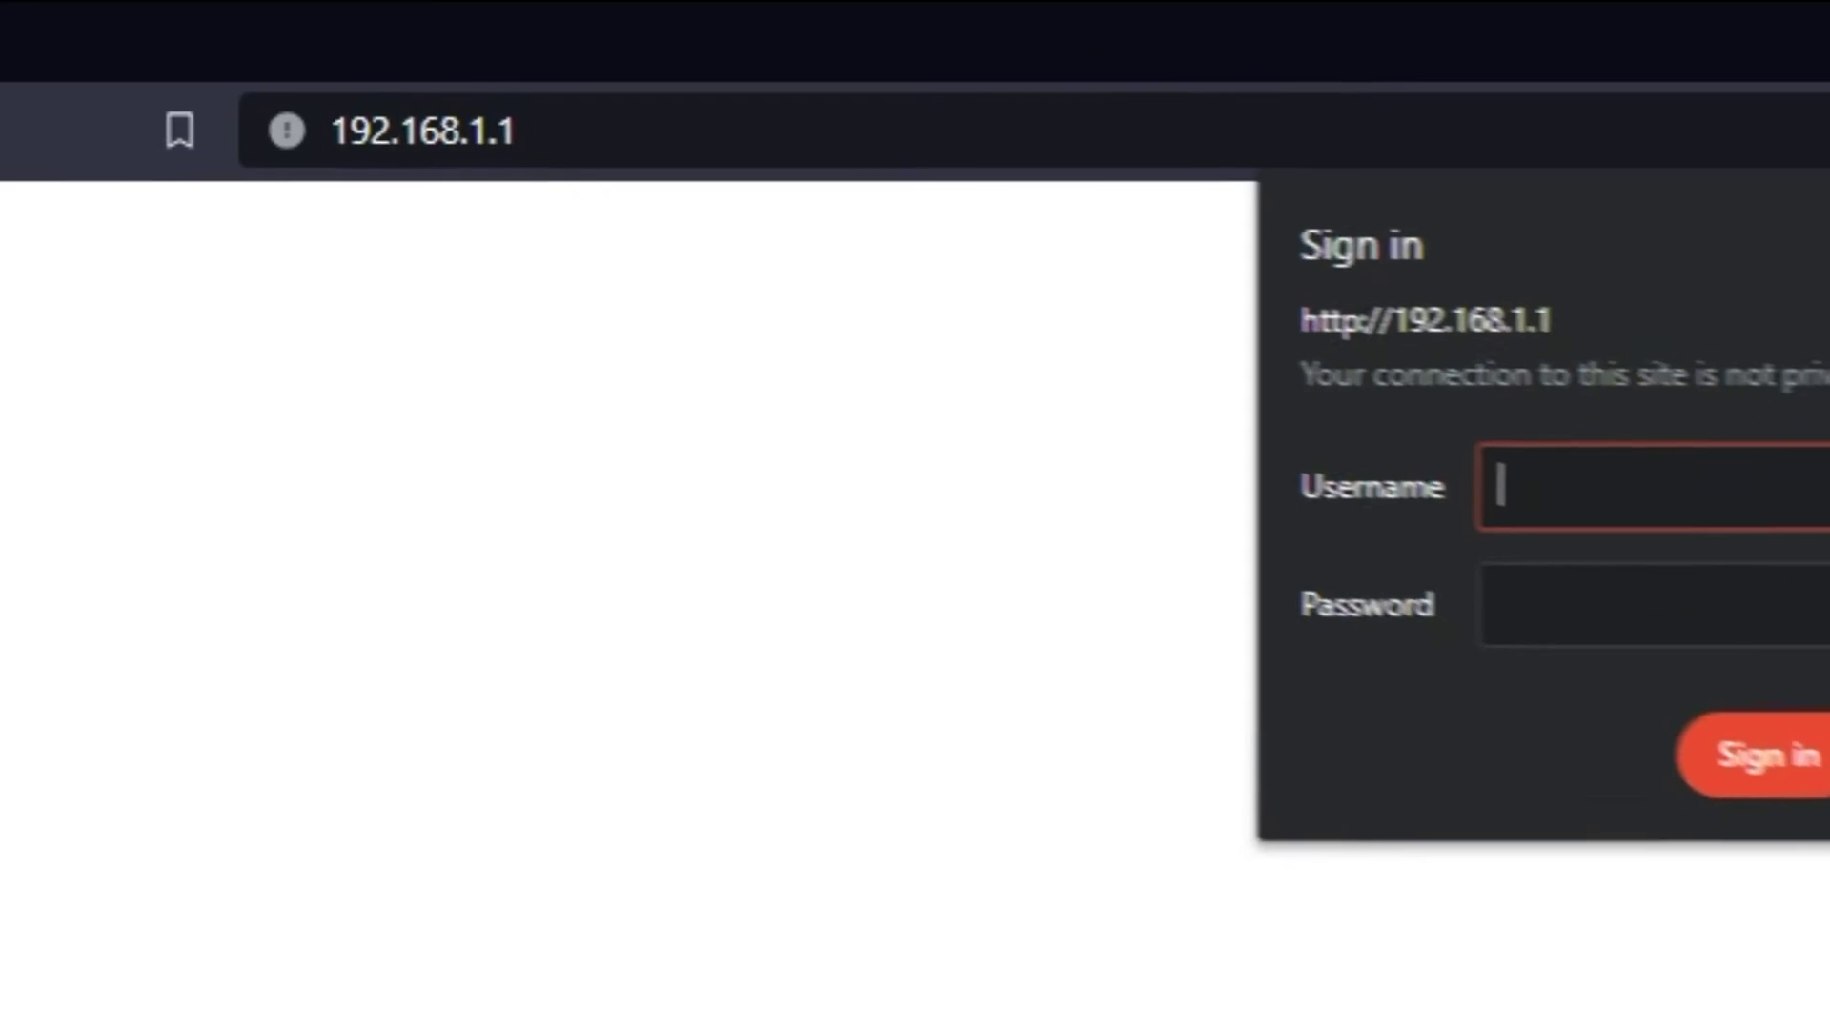
text(admin)
key(Tab)
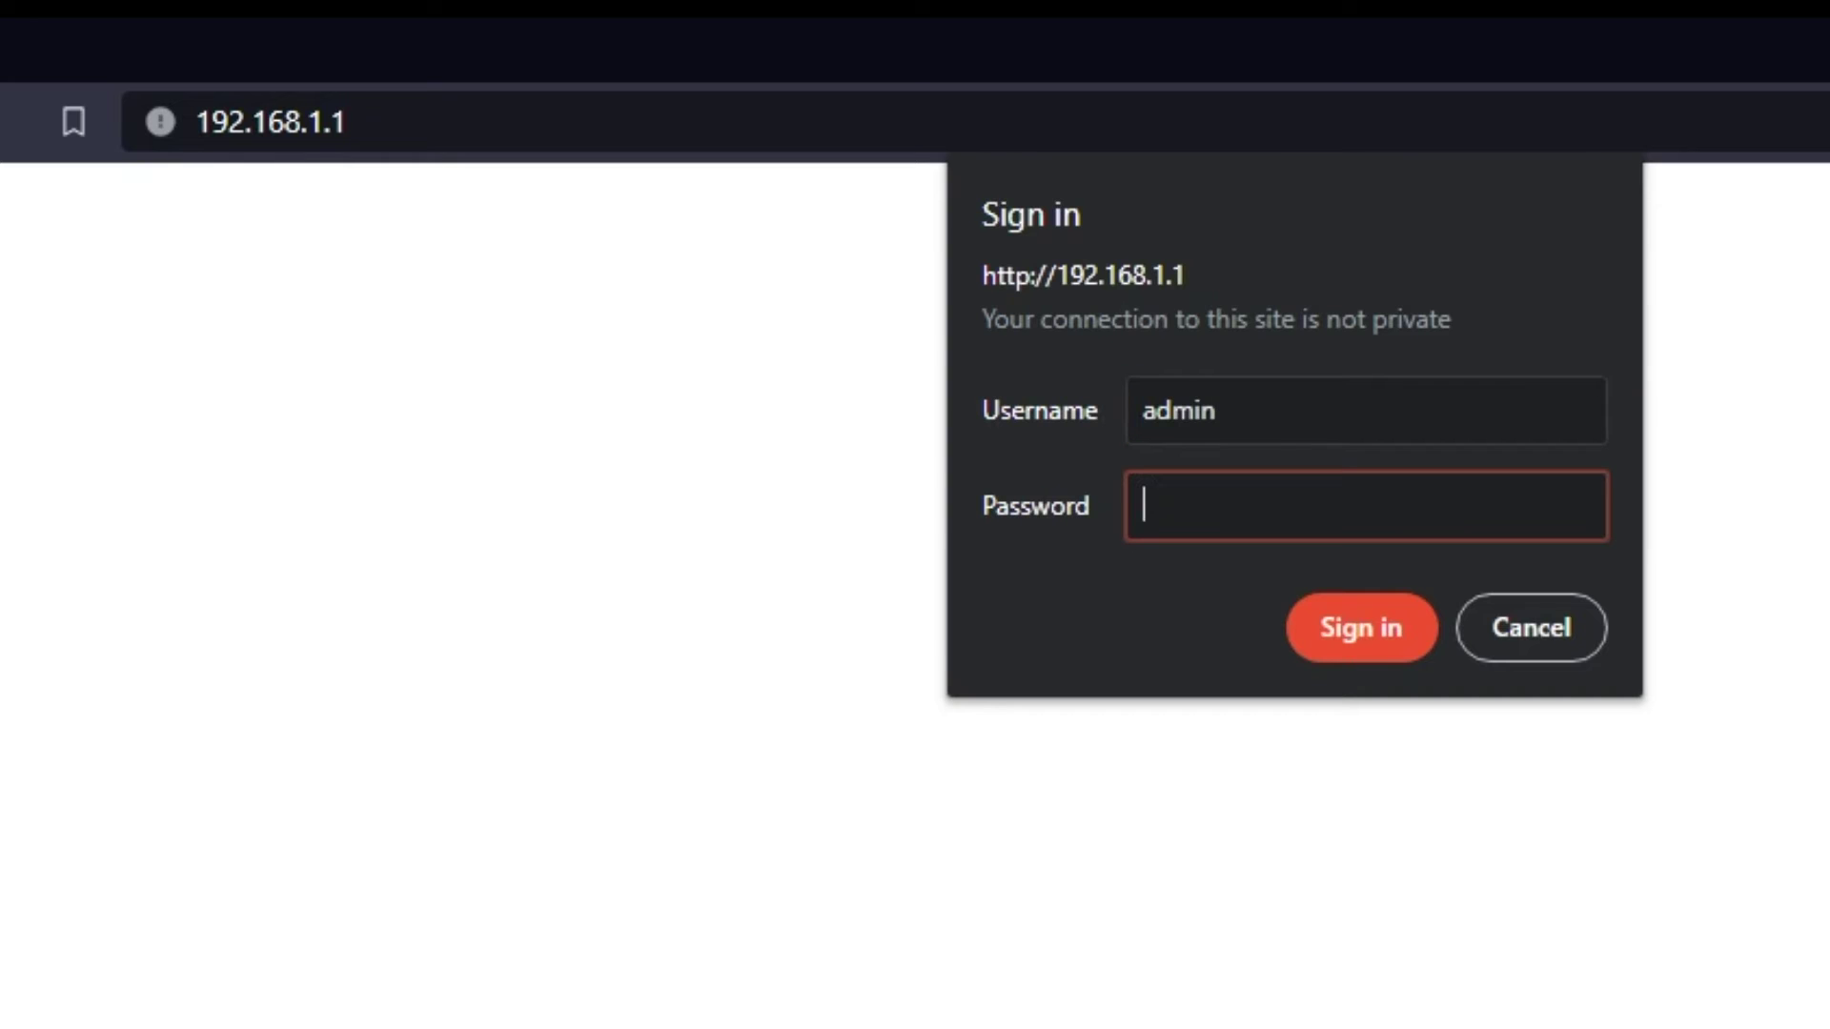
text(••••••••••)
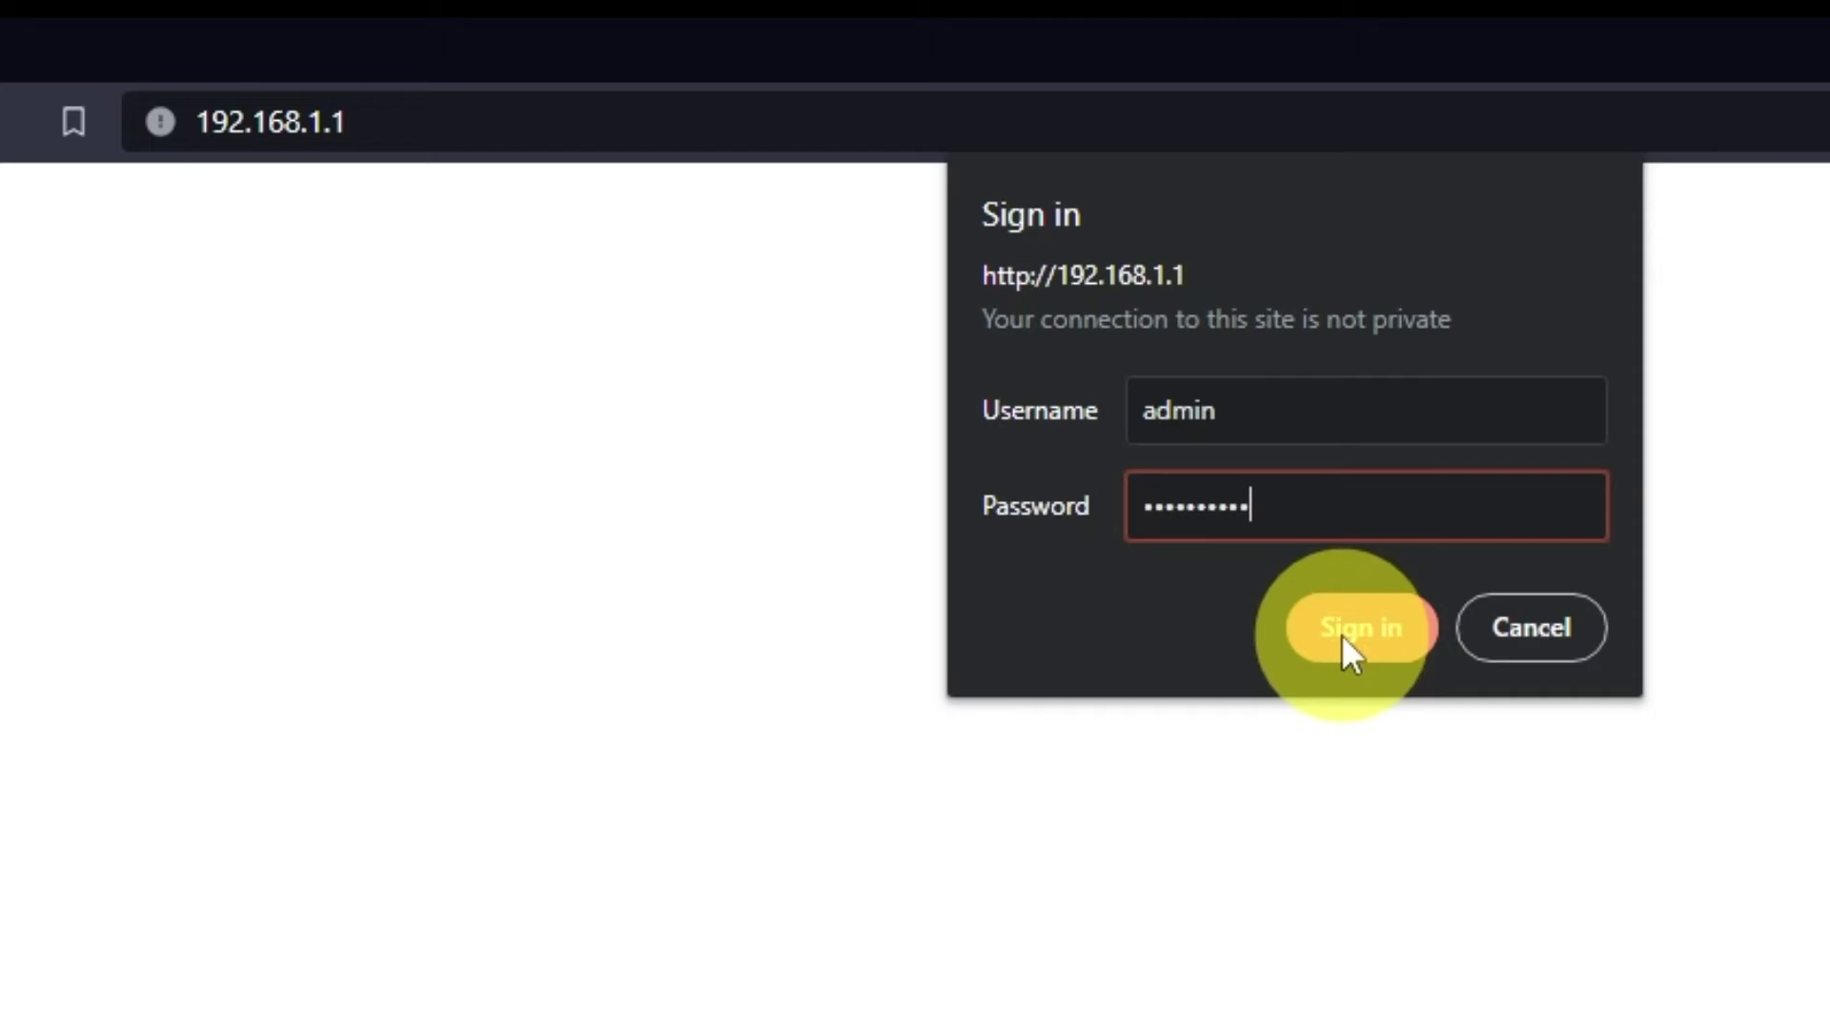
Sign in as admin and close the NETGEAR Armor popup
click(1342, 635)
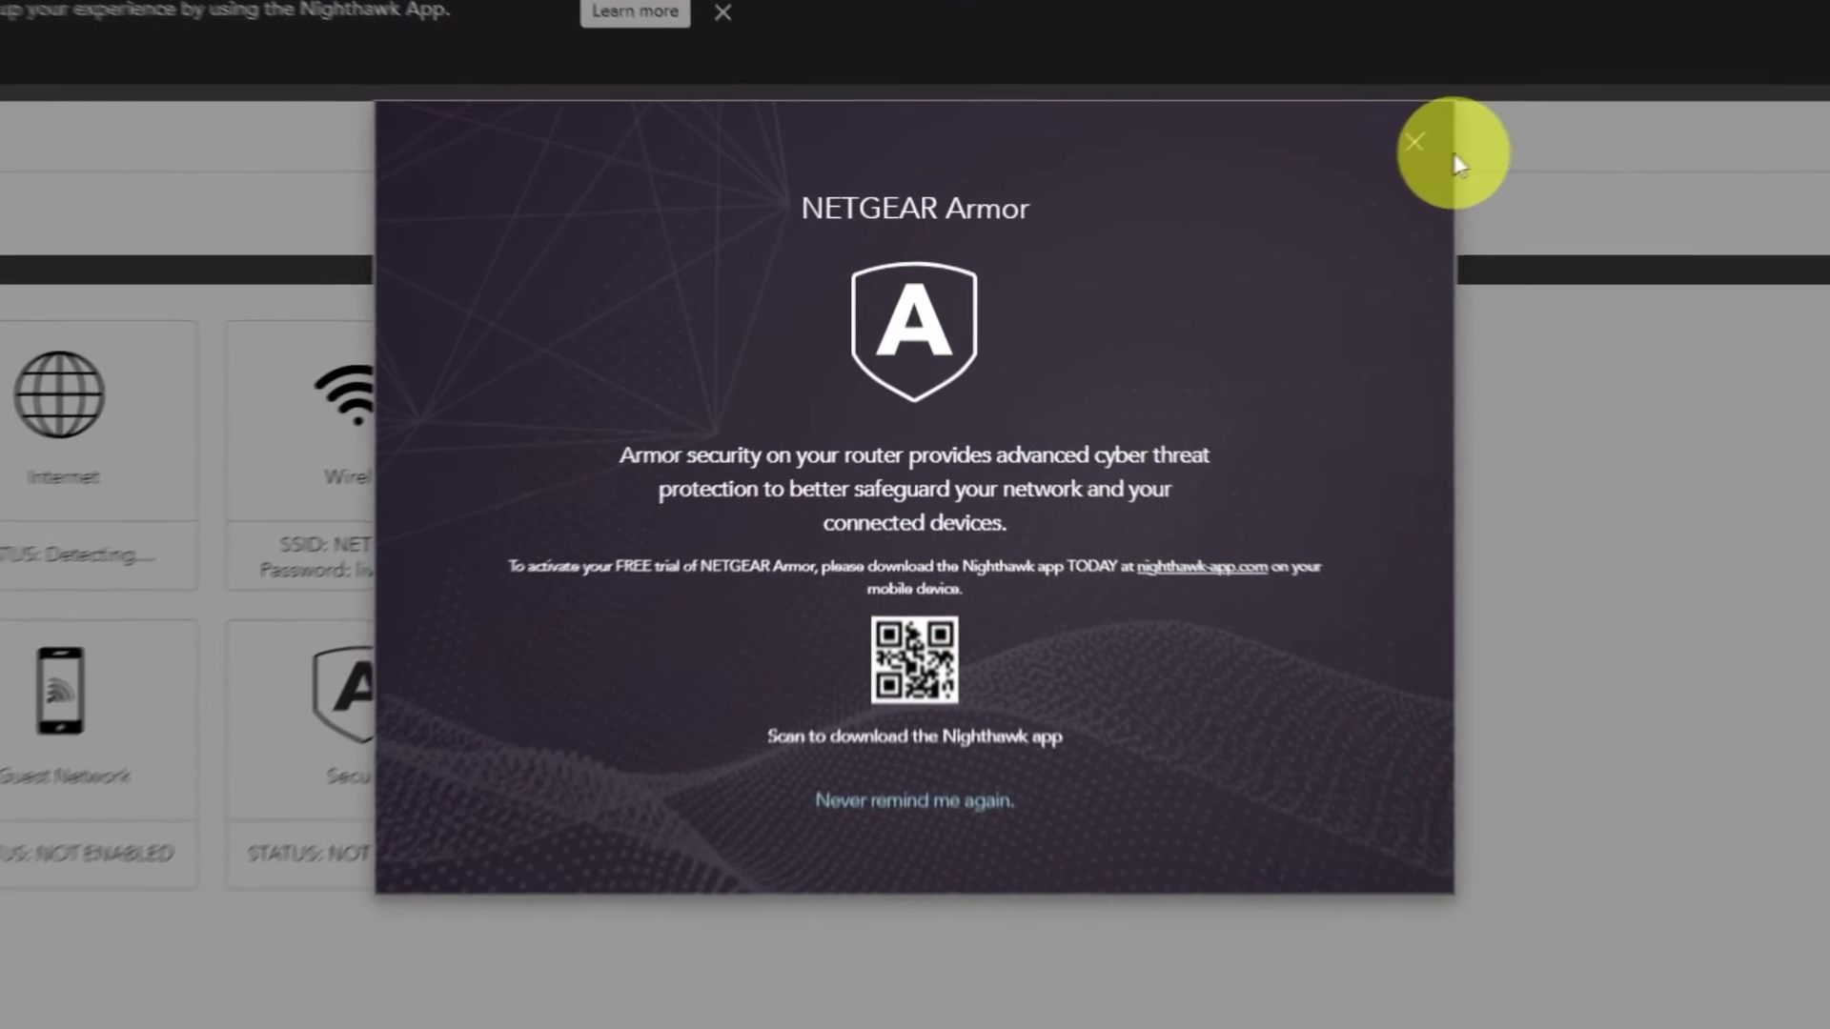
click(1447, 135)
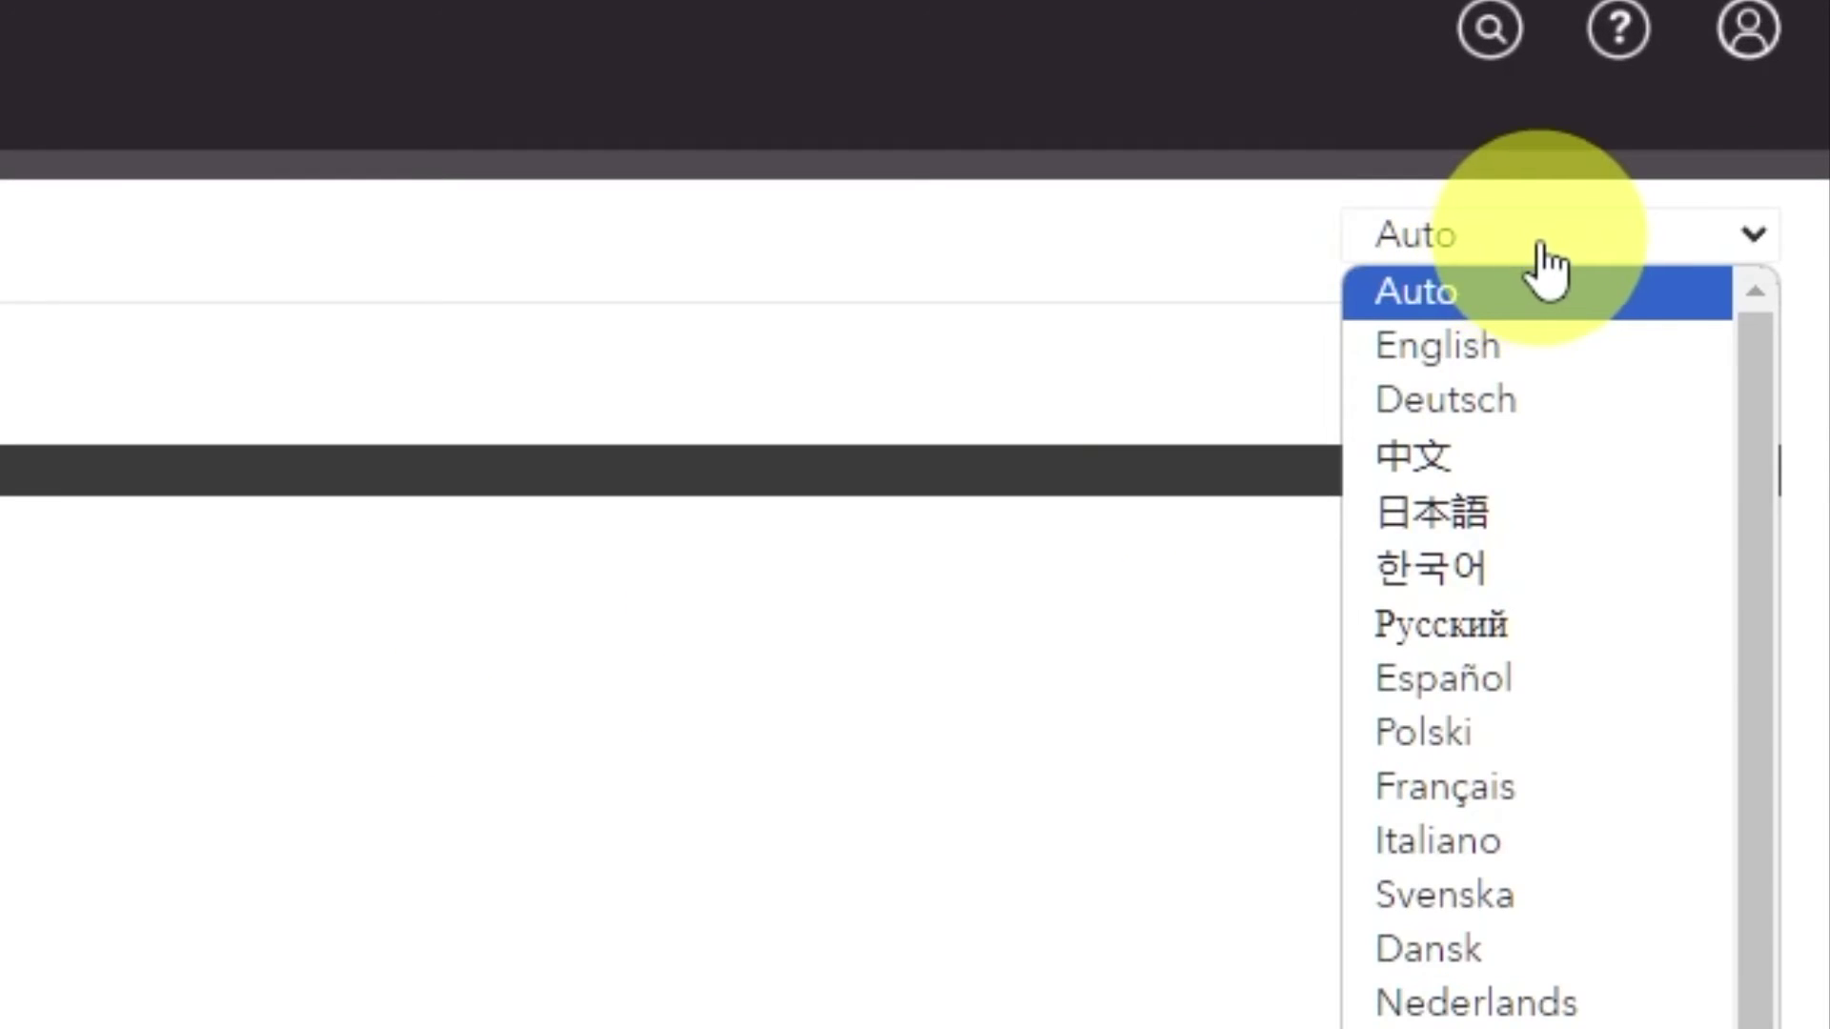
Switch to the ADVANCED tab and open Setup Wizard from the sidebar
scroll(1544, 457, down, 2)
scroll(1525, 878, up, 2)
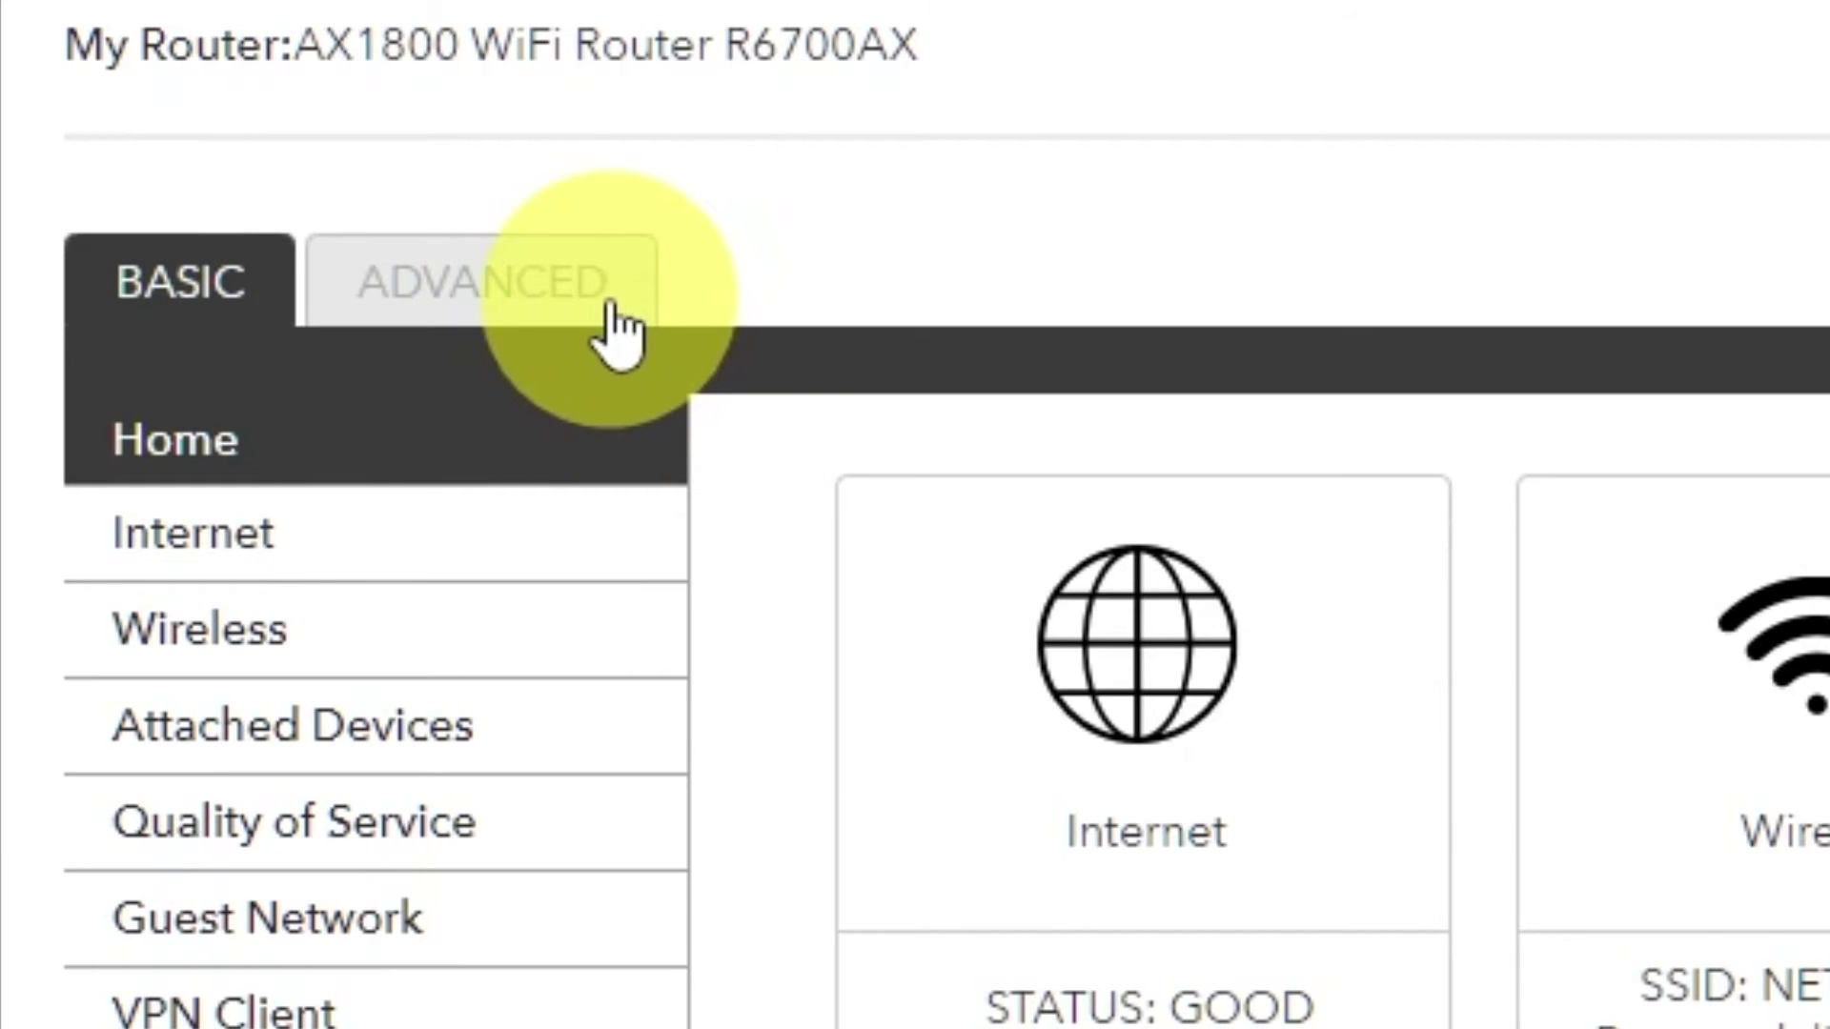
click(612, 304)
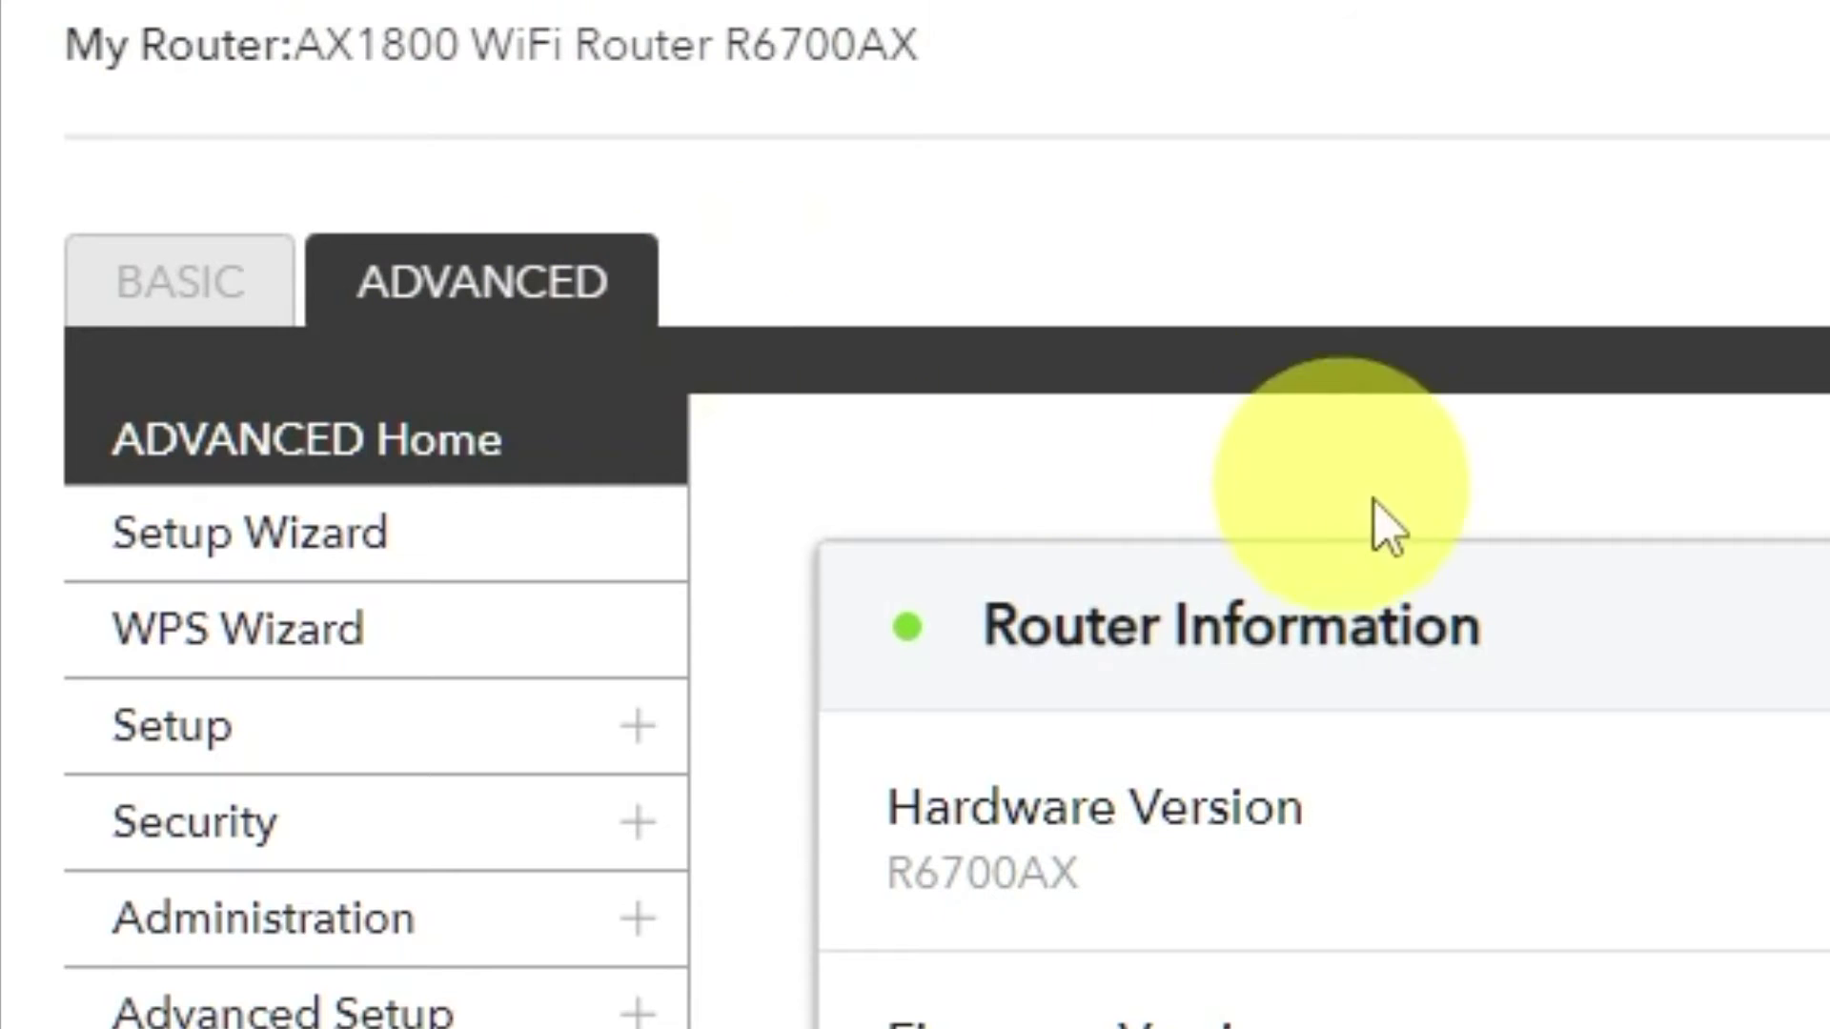
click(503, 568)
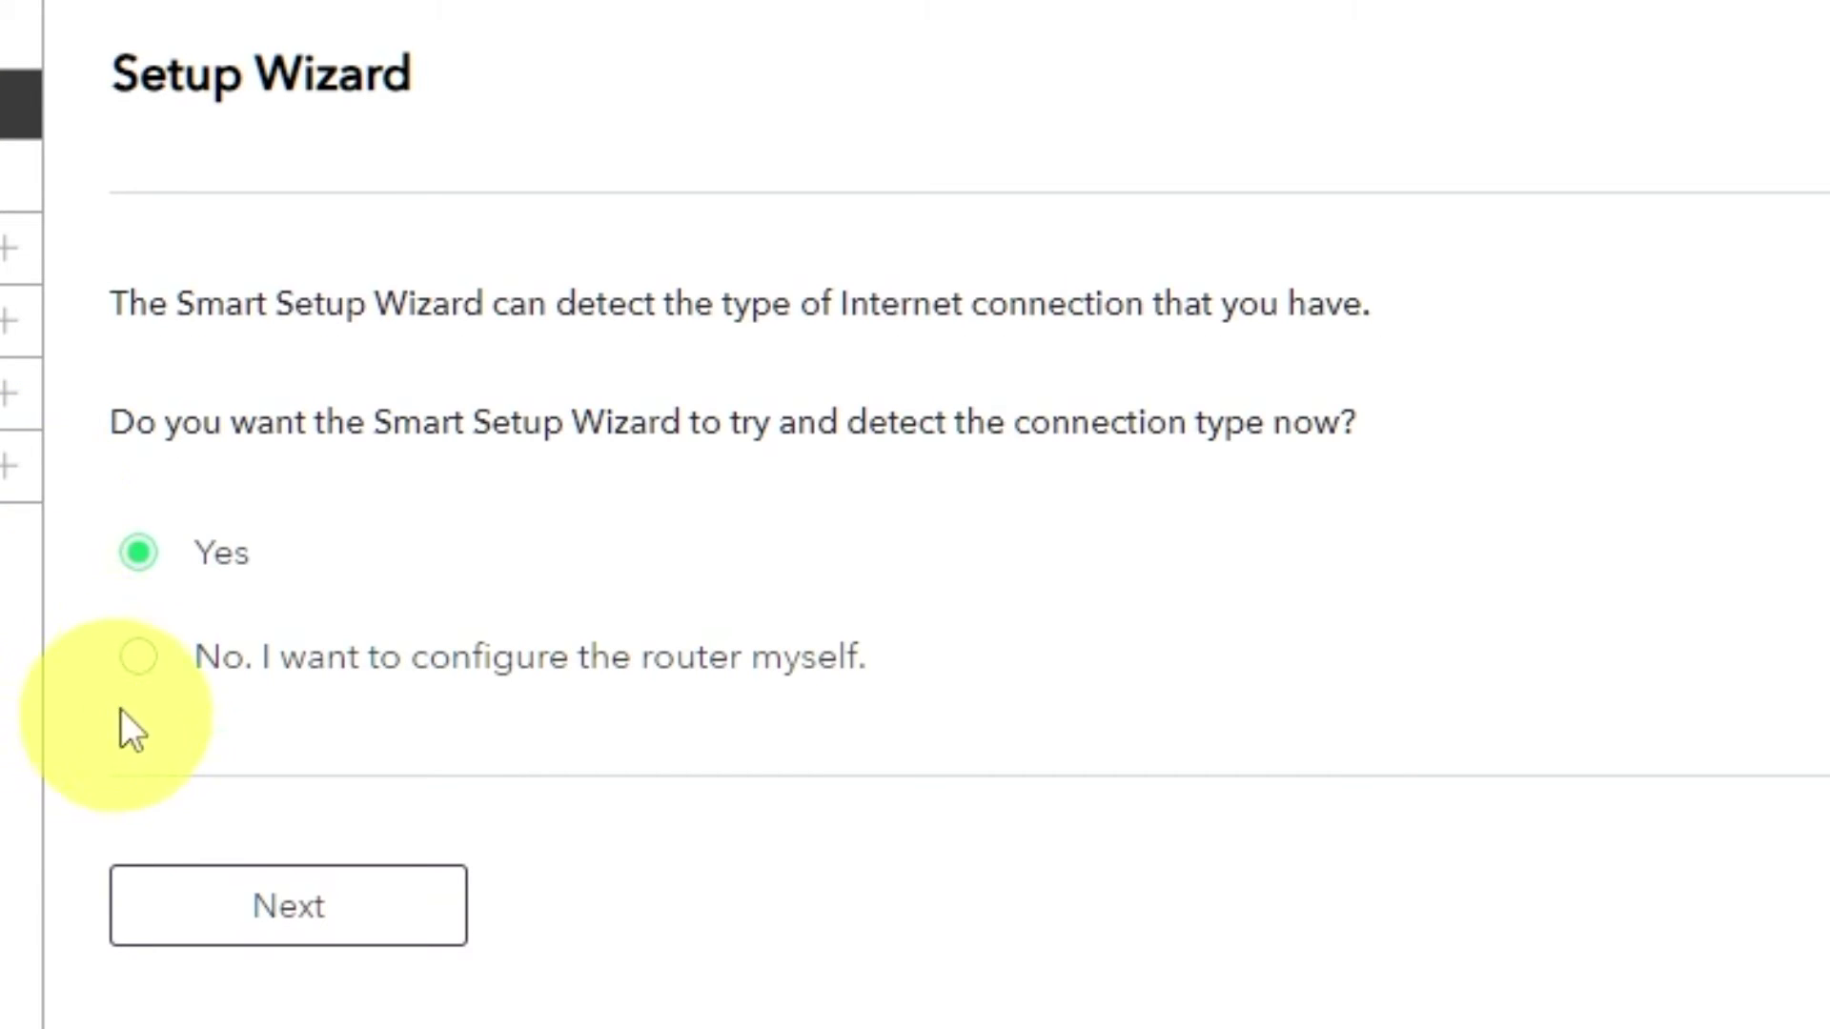
Choose 'No. I want to configure the router myself.' and continue to Internet Setup
click(133, 665)
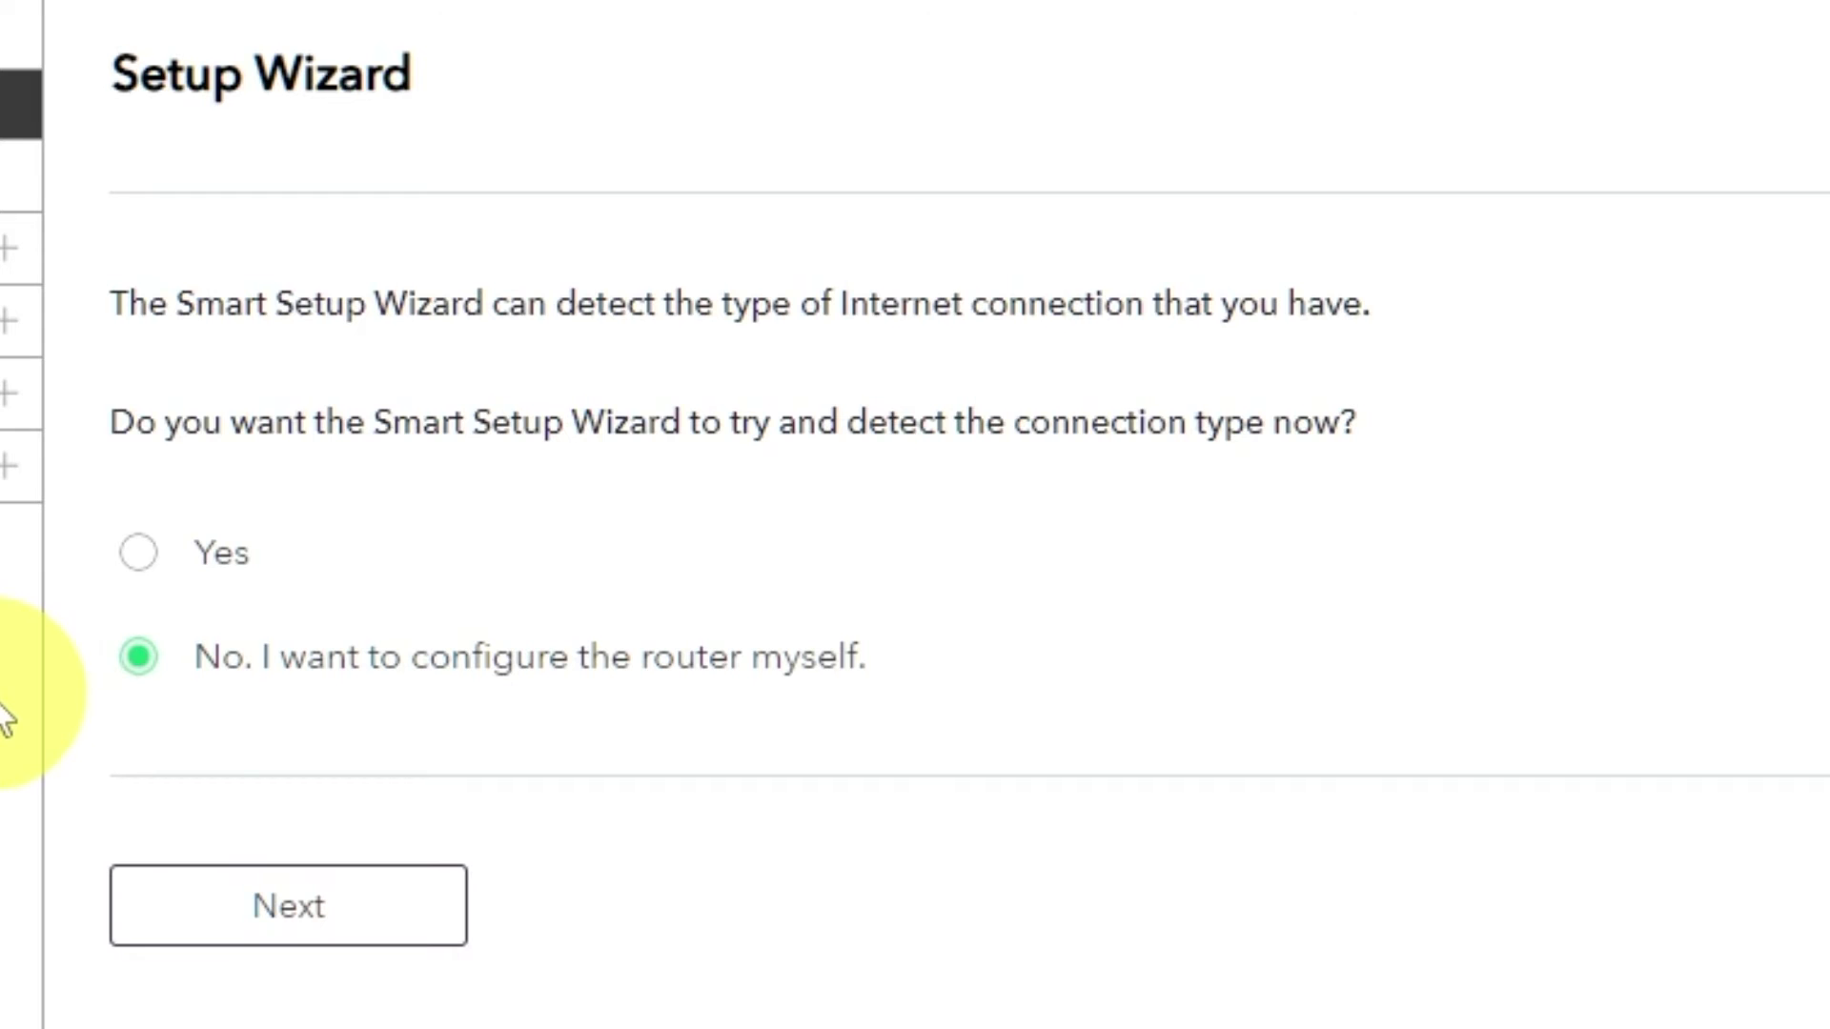
click(336, 917)
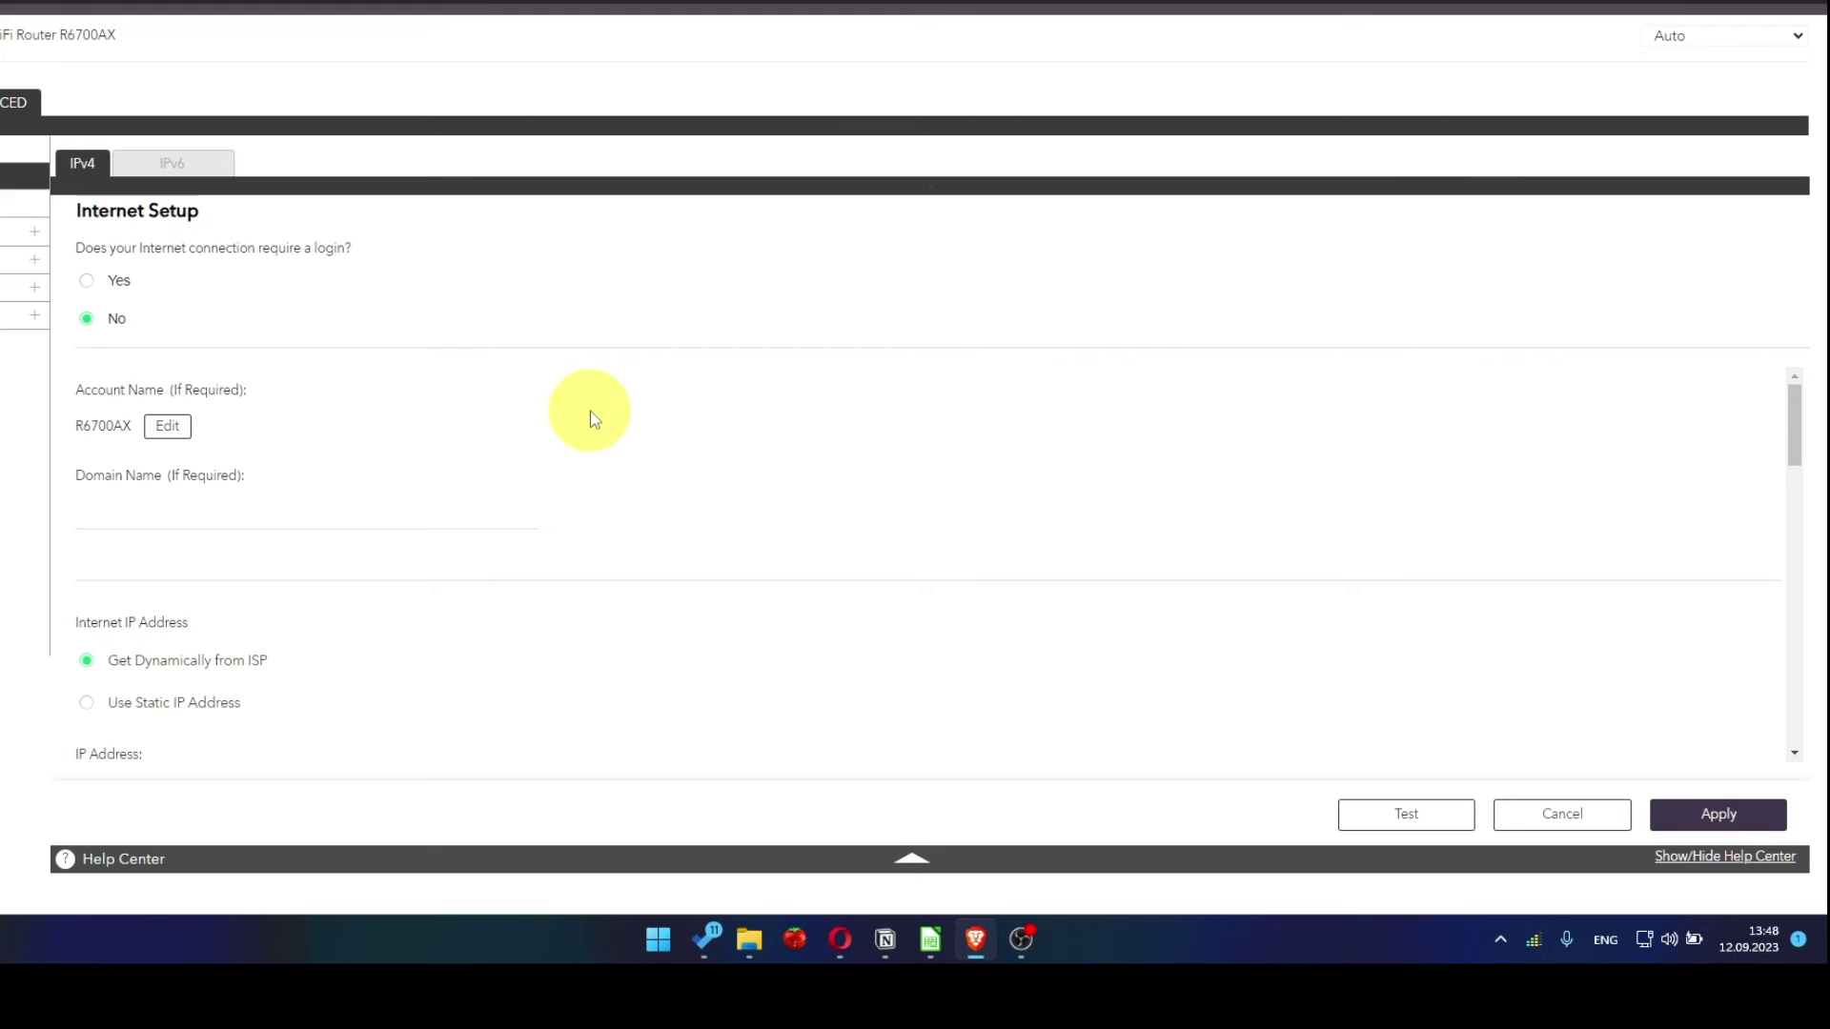
Keep 'Get Dynamically from ISP' for the IP and set DNS to 'Get Automatically from ISP'
scroll(591, 410, down, 2)
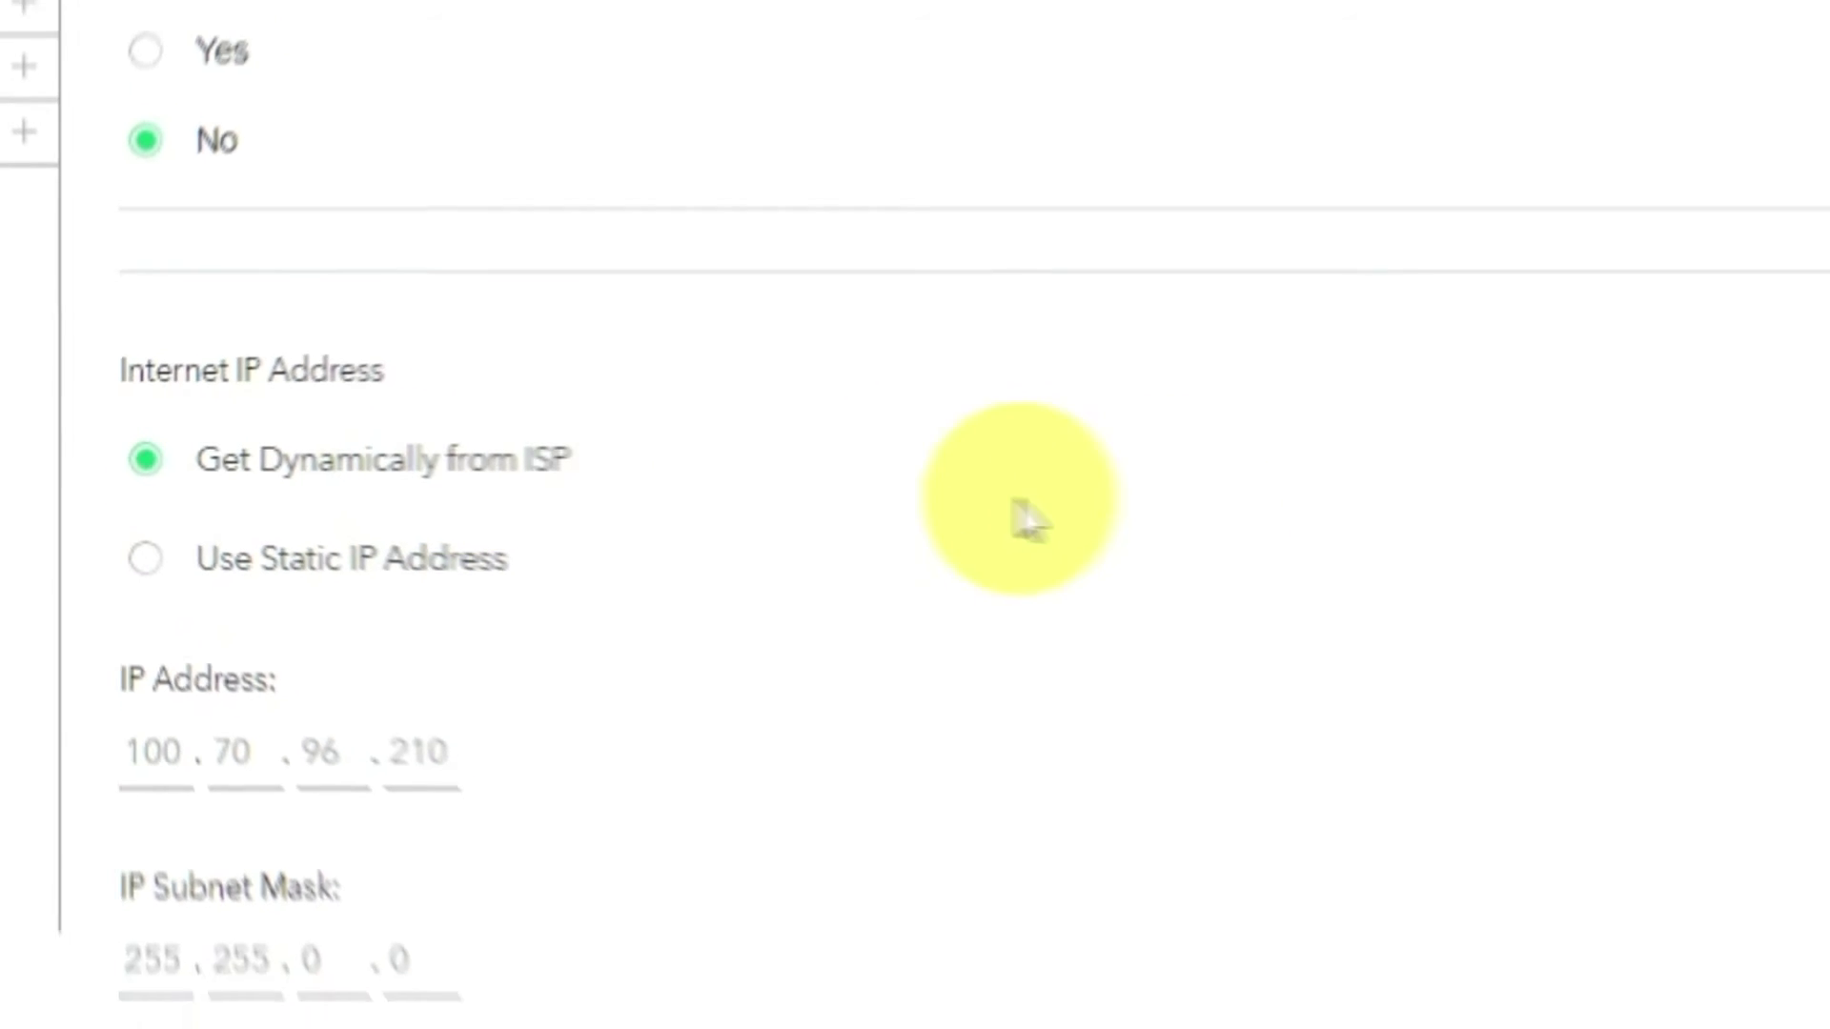
scroll(461, 477, down, 3)
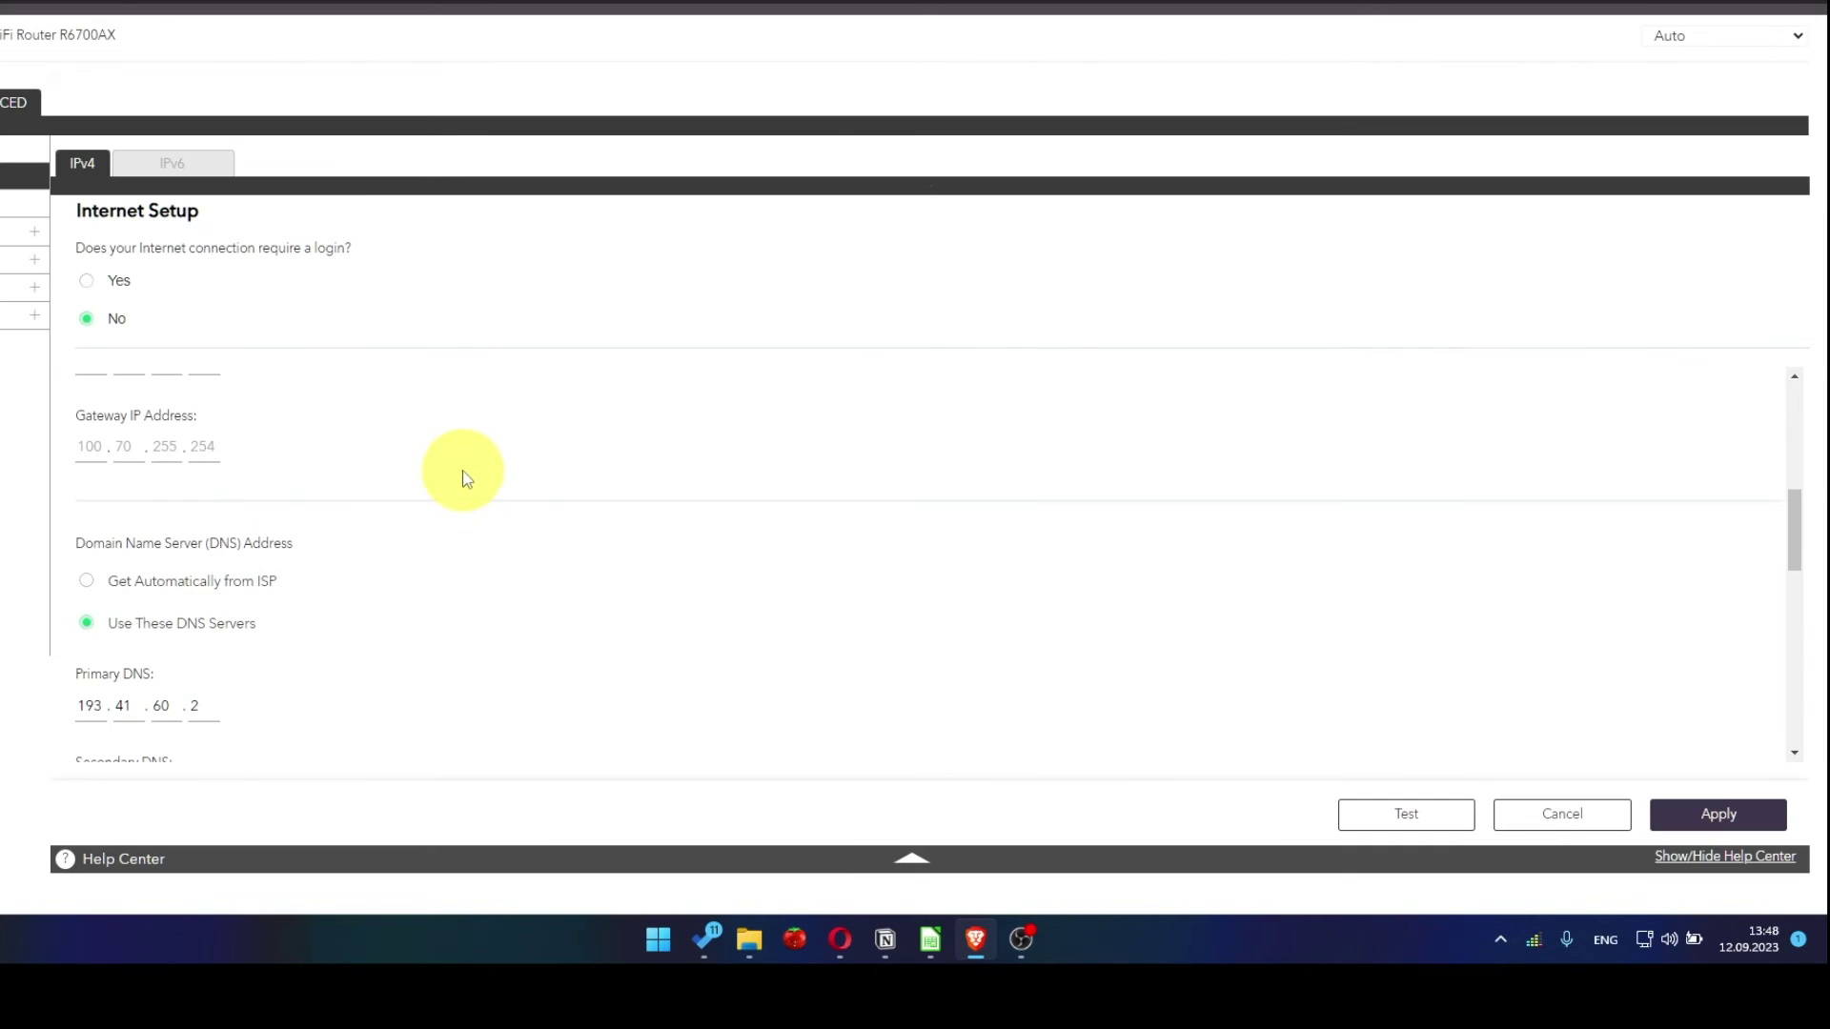
scroll(471, 477, down, 1)
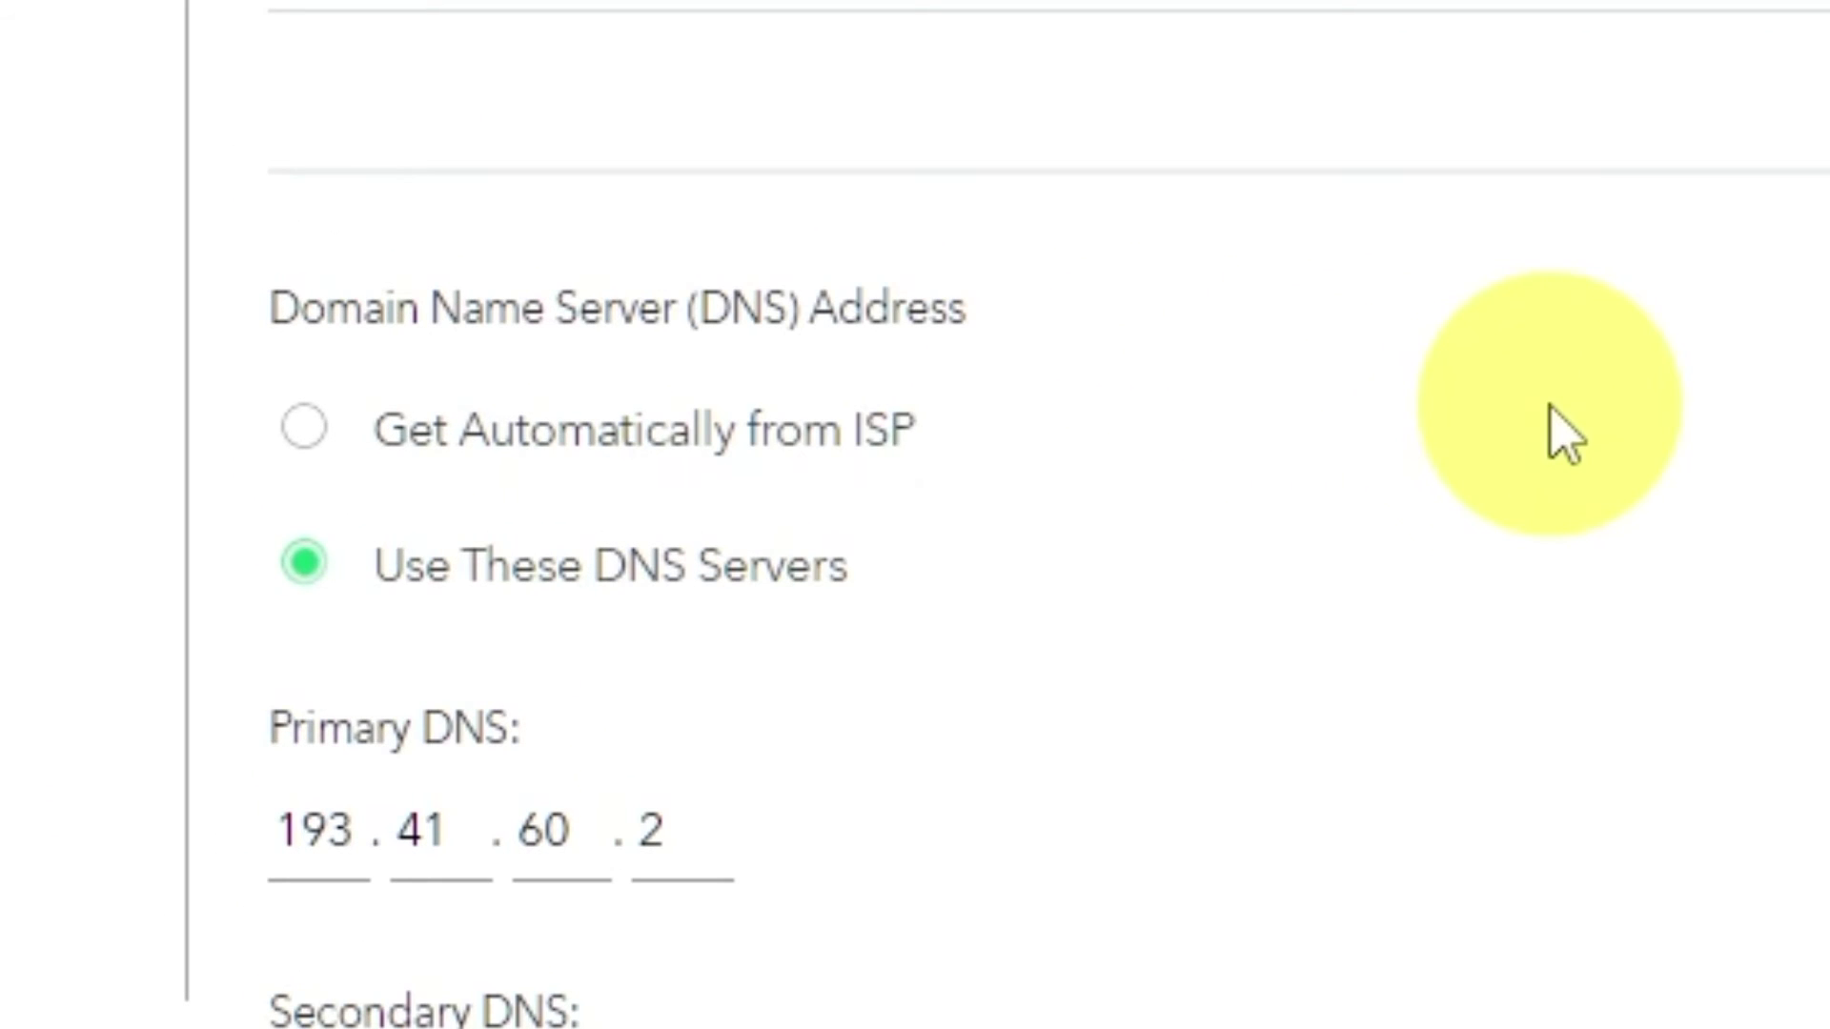
click(304, 430)
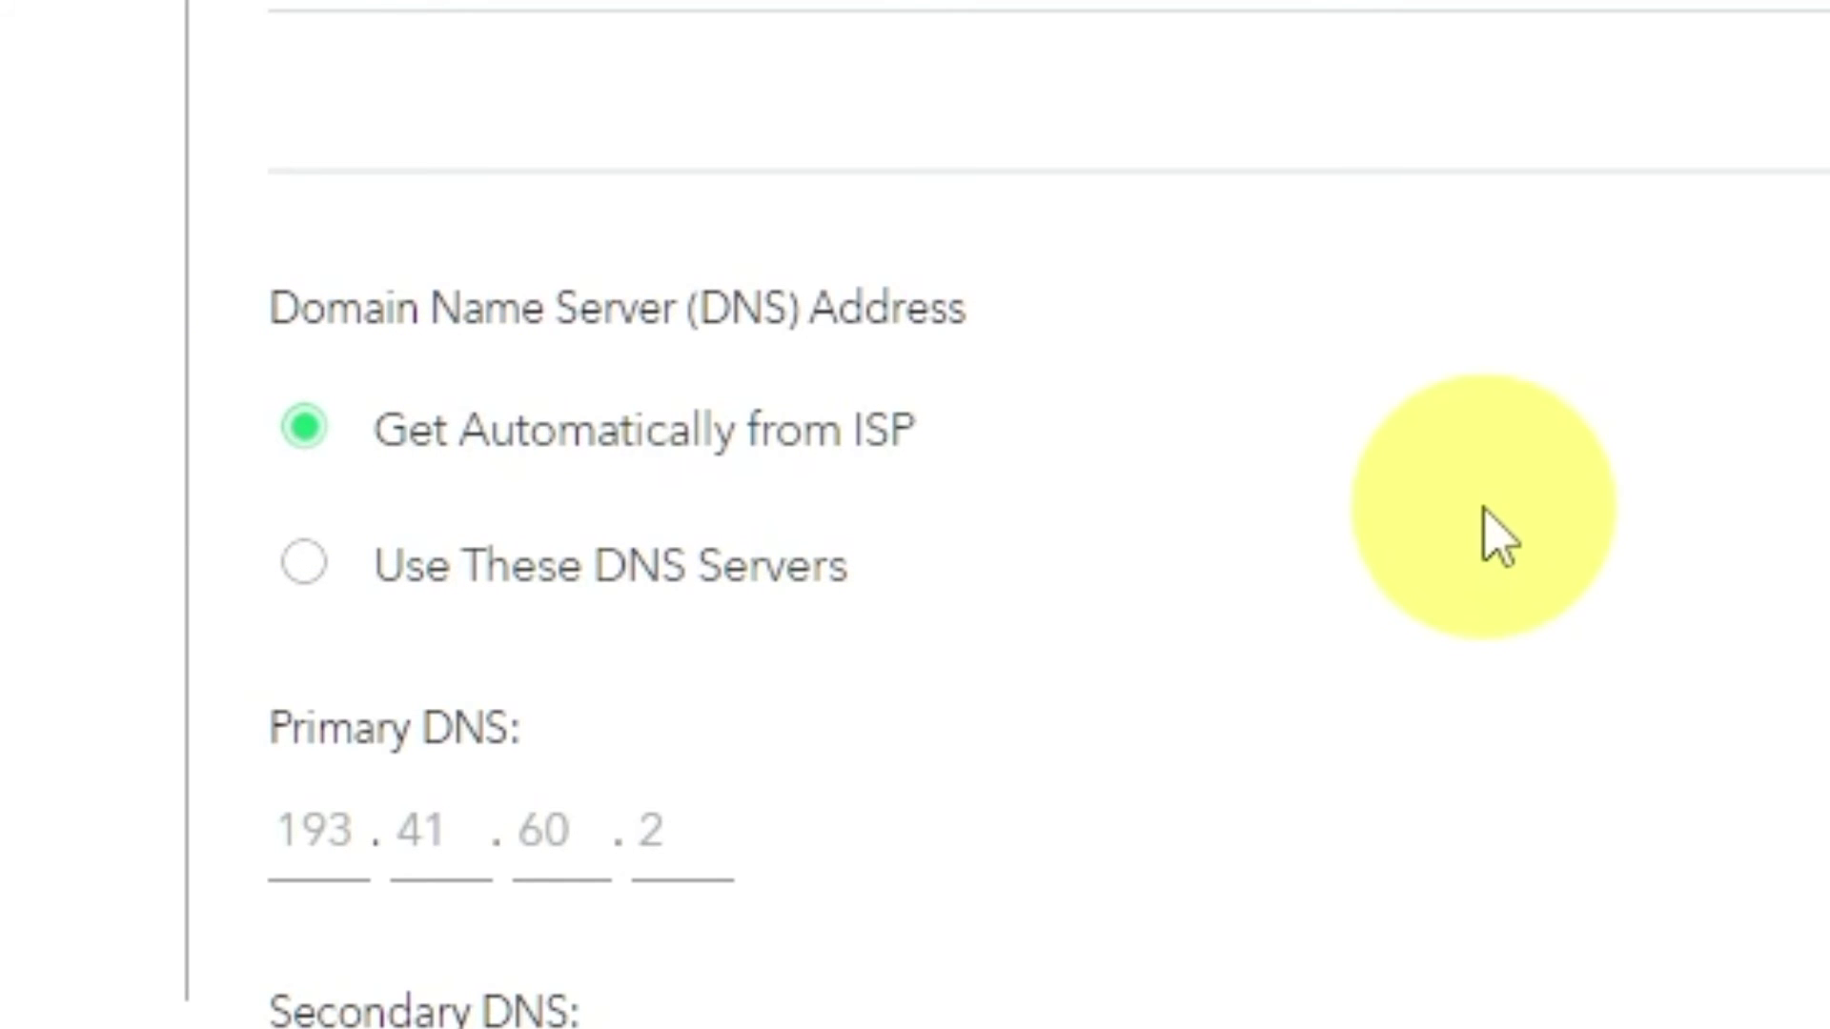
scroll(454, 509, down, 3)
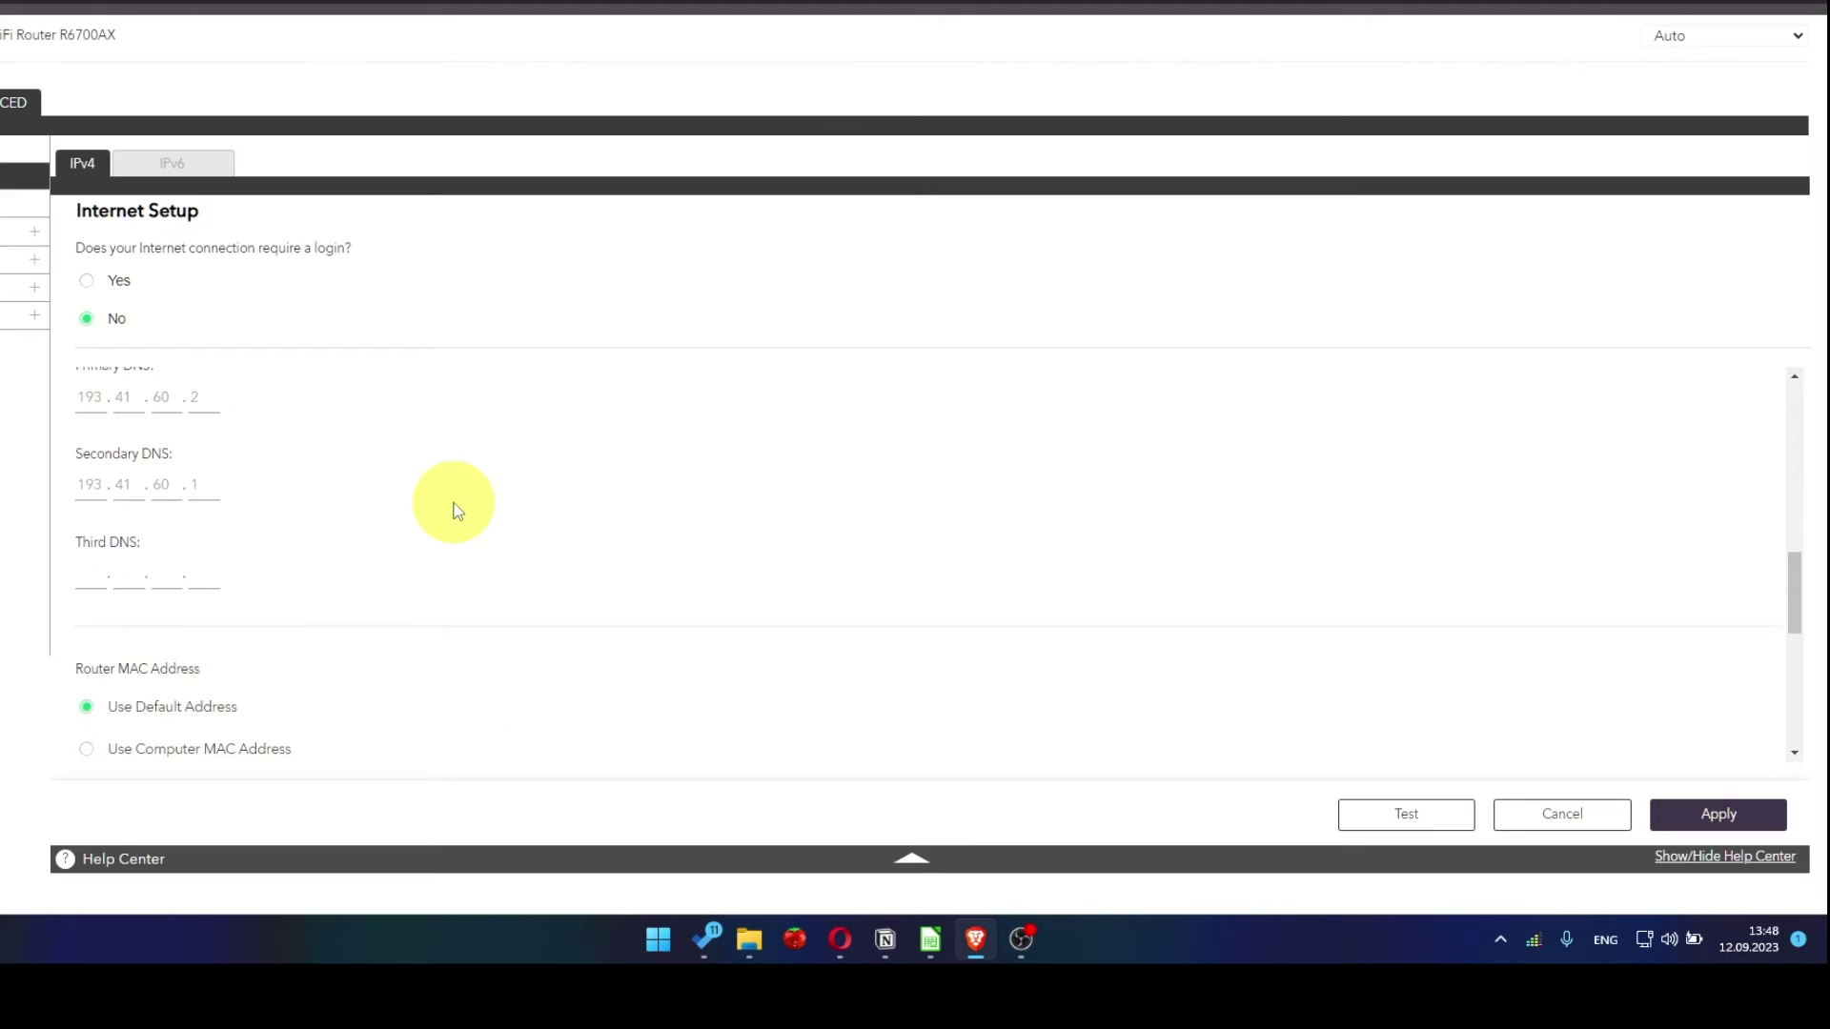
scroll(454, 509, down, 2)
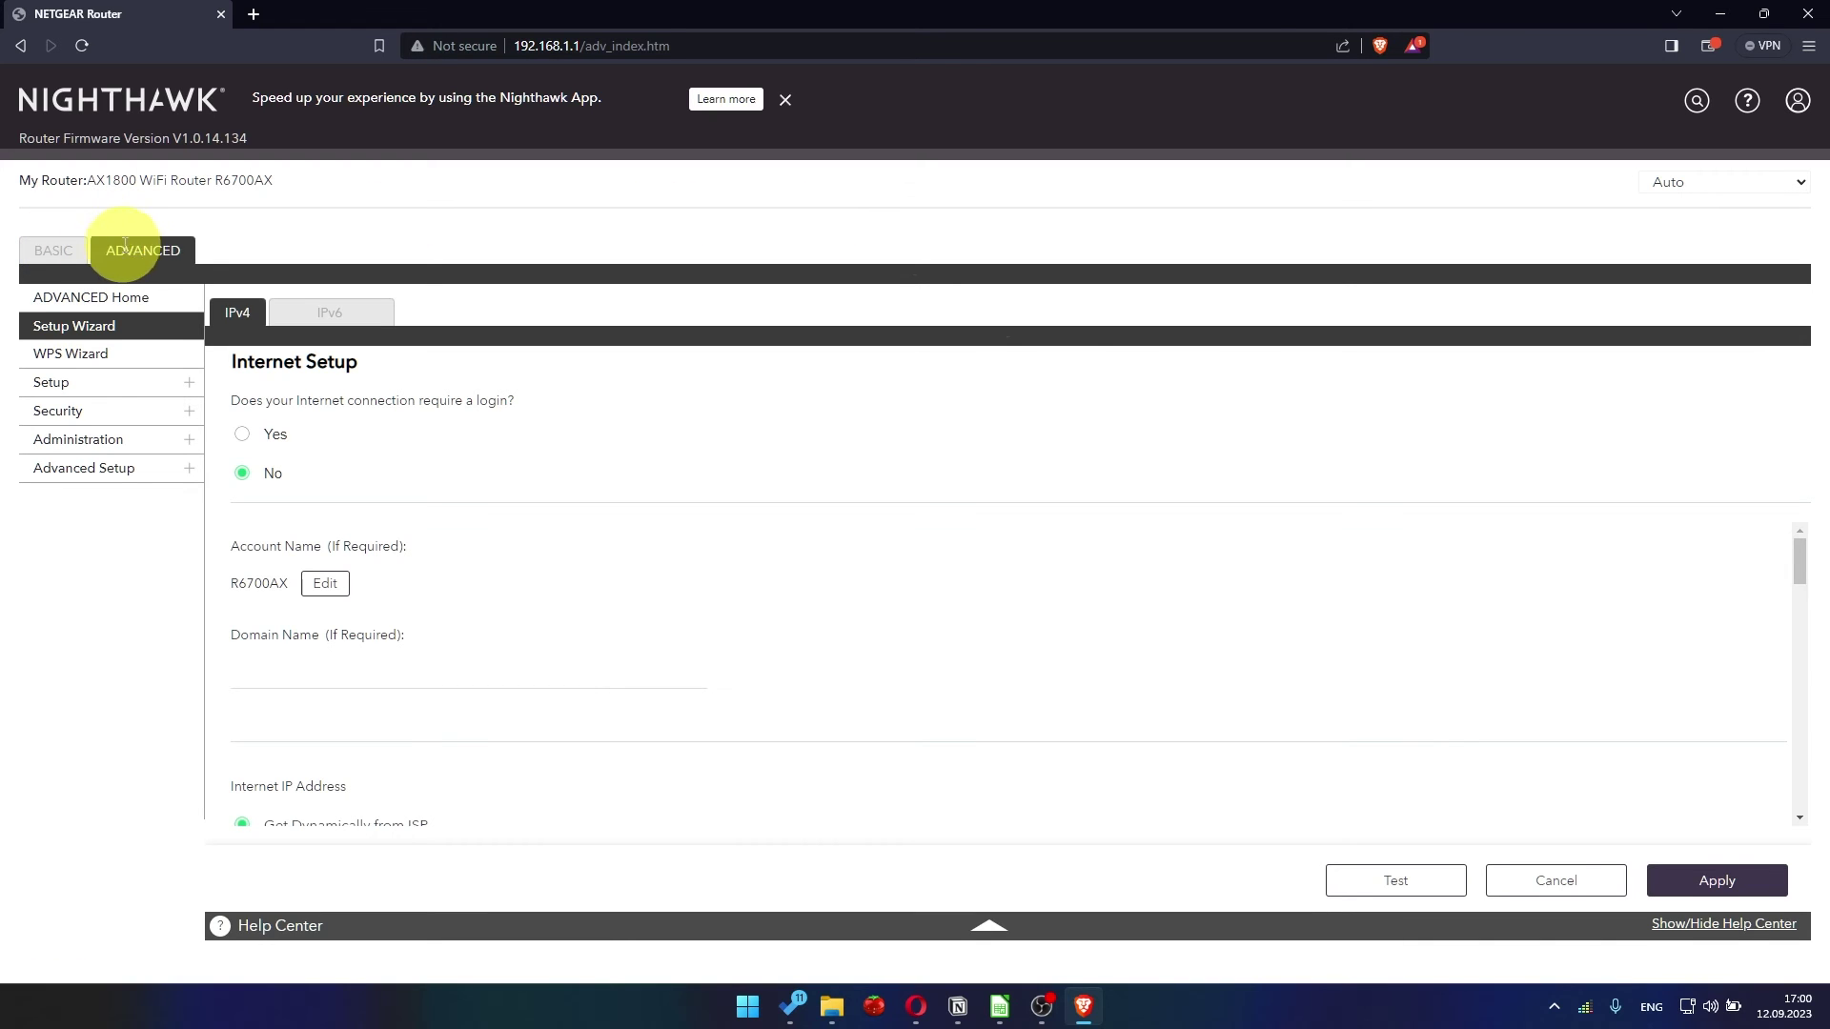
Reload the router admin page and sign in with the admin username and password
click(143, 250)
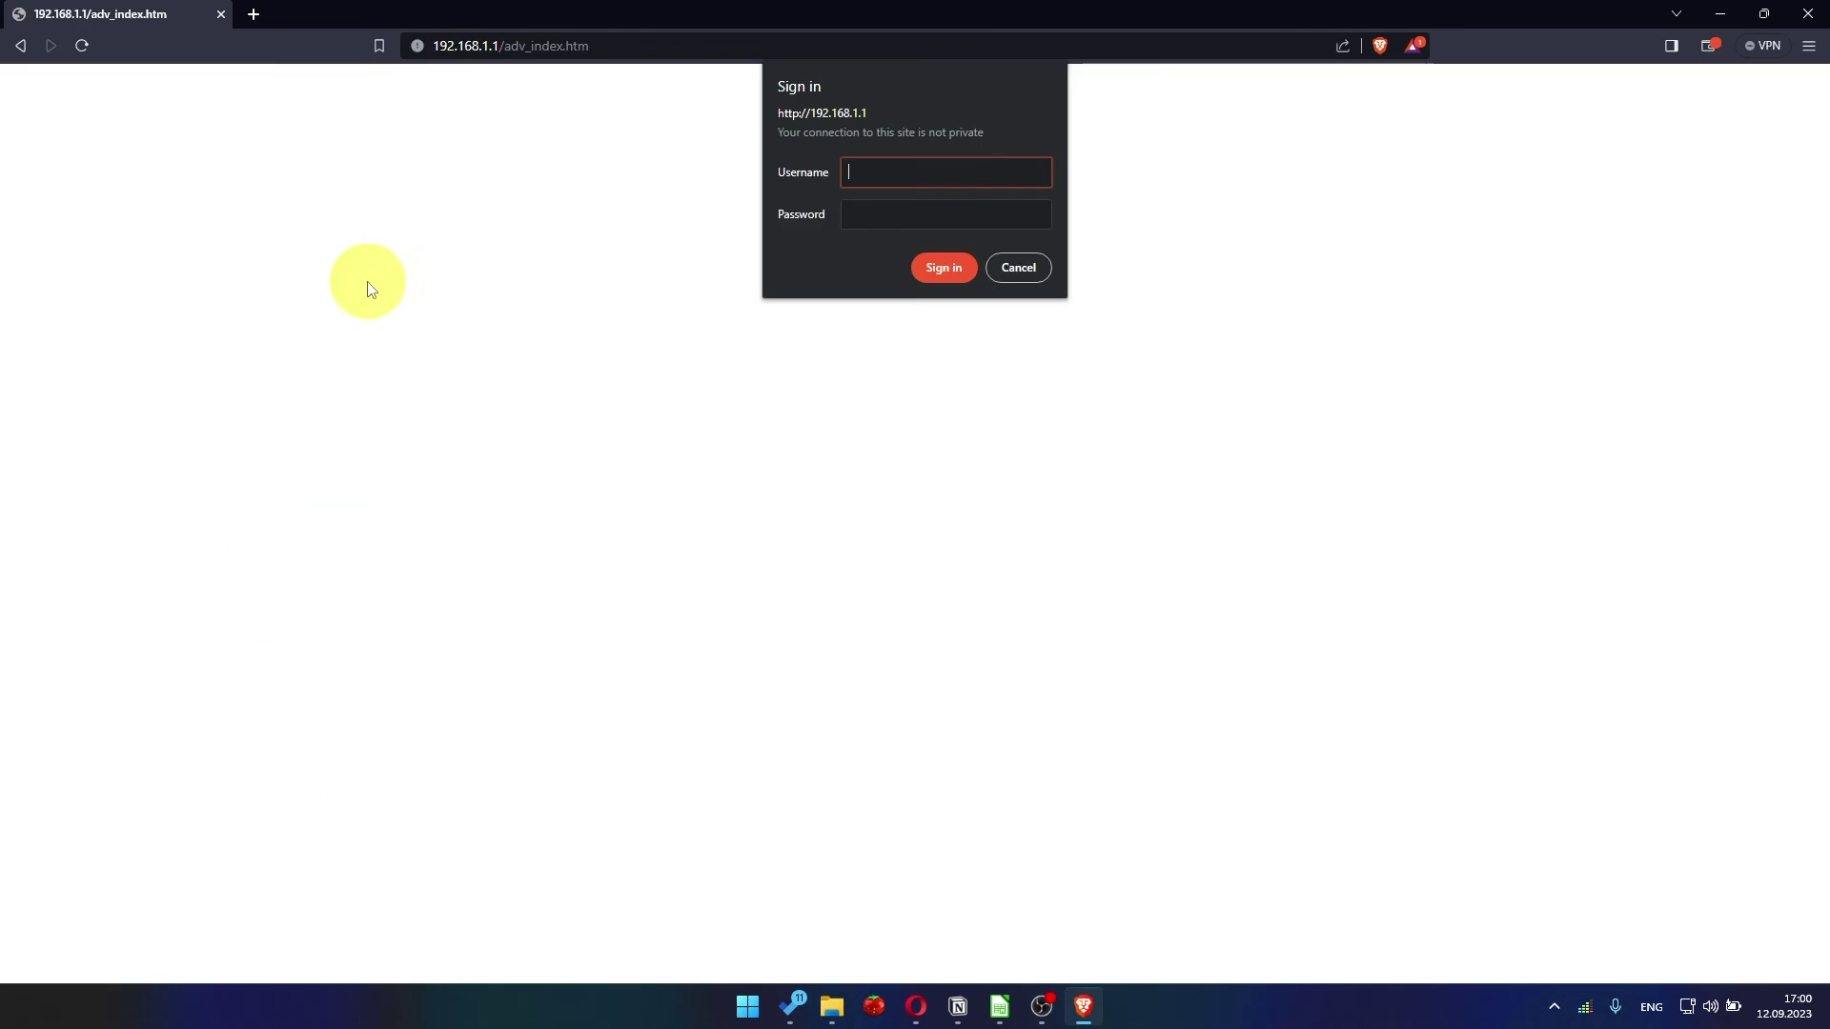
click(923, 171)
text(admin)
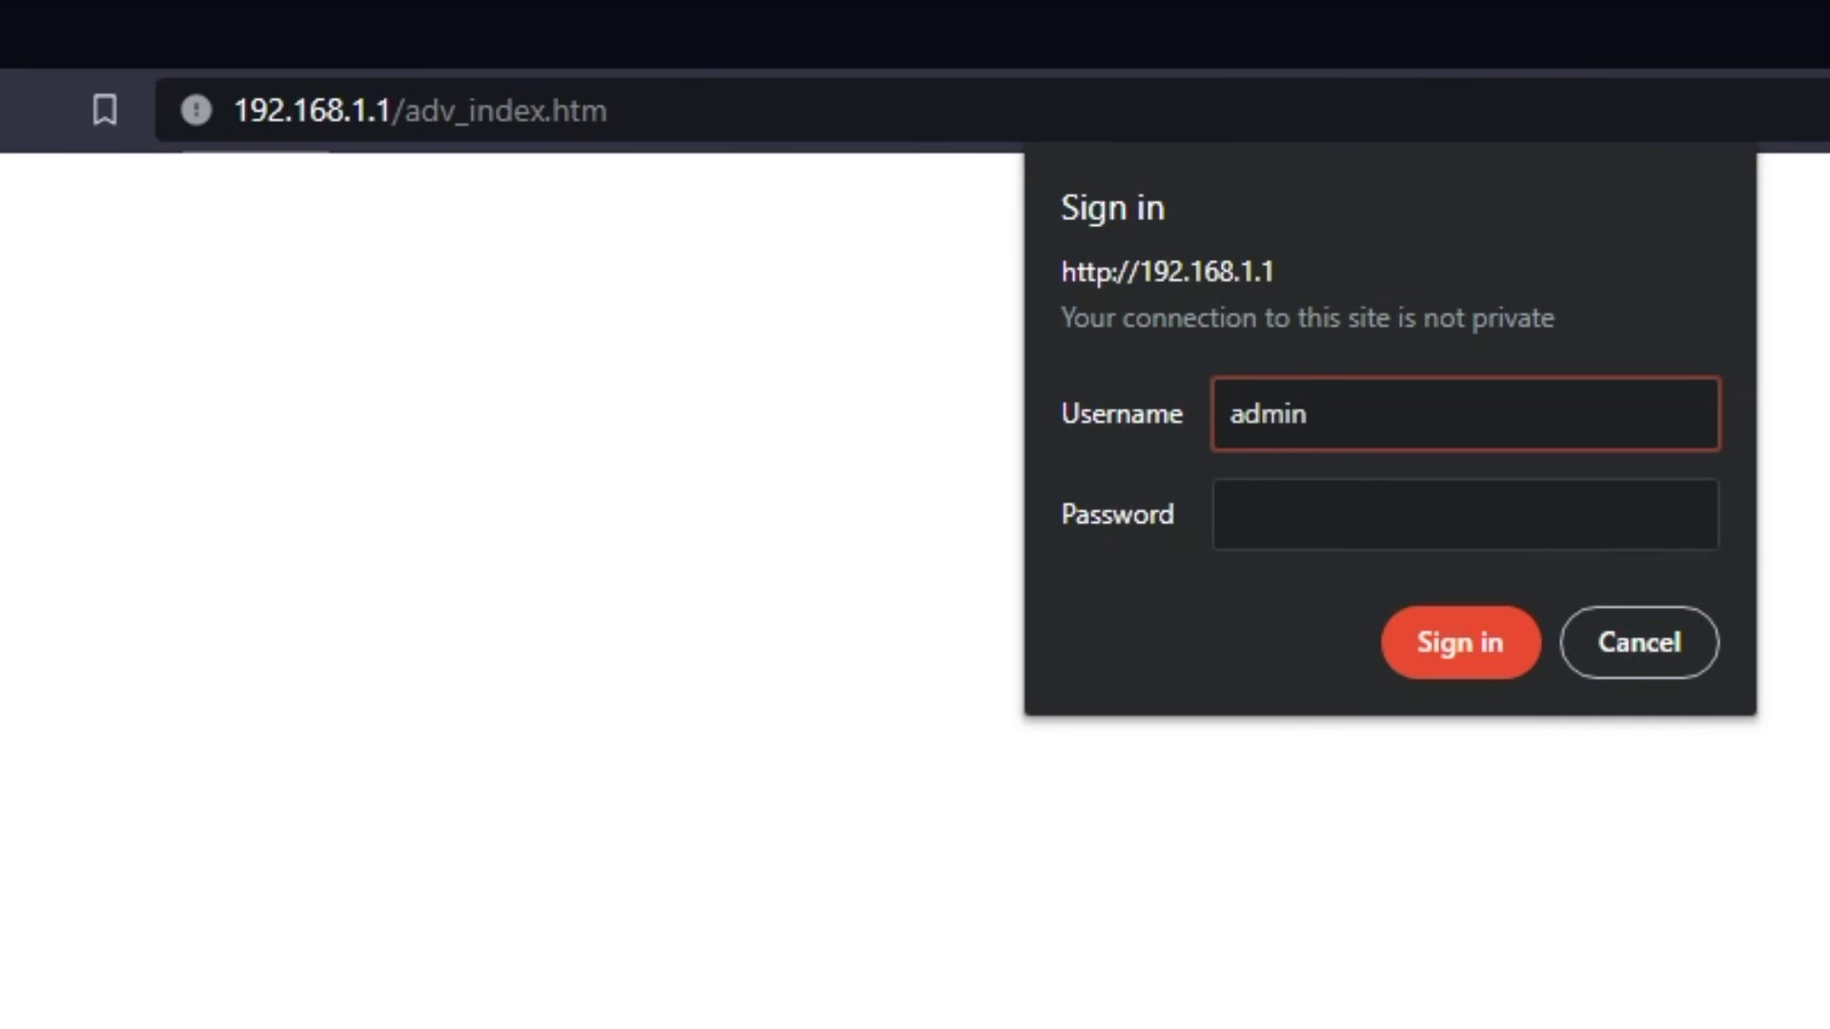
click(1637, 532)
text(a••••••••••)
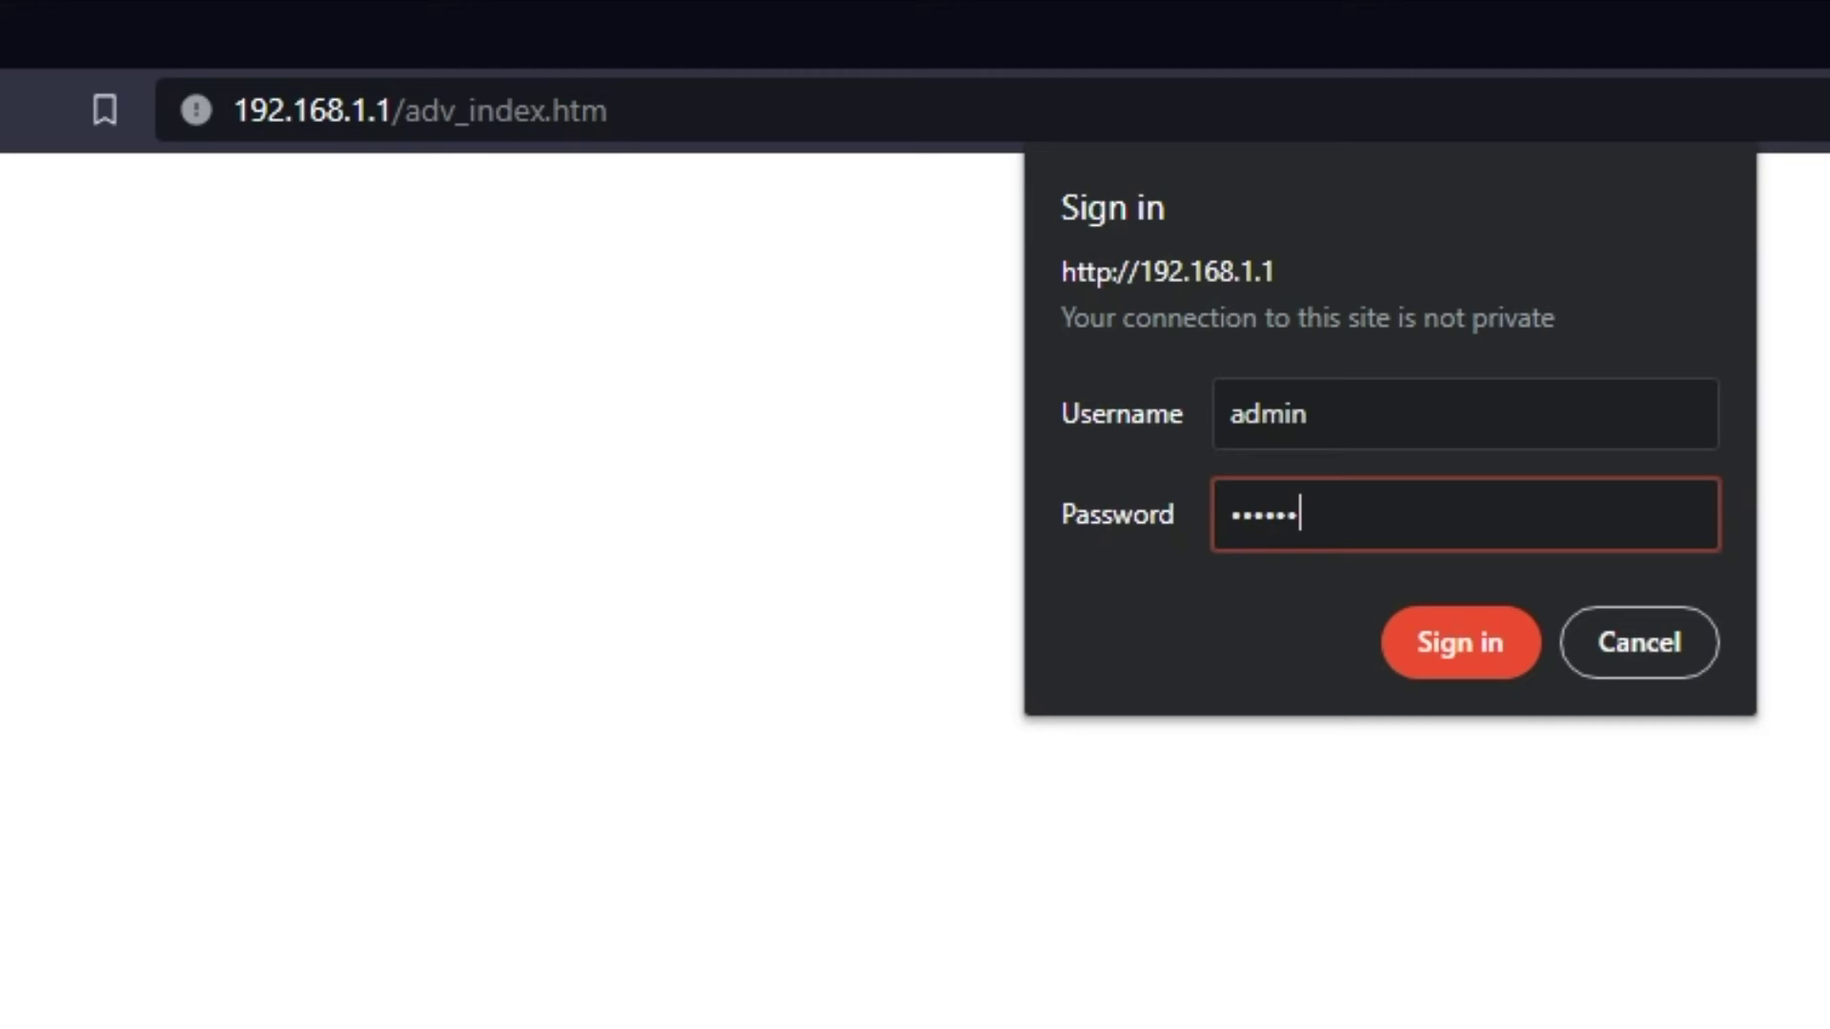
key(Return)
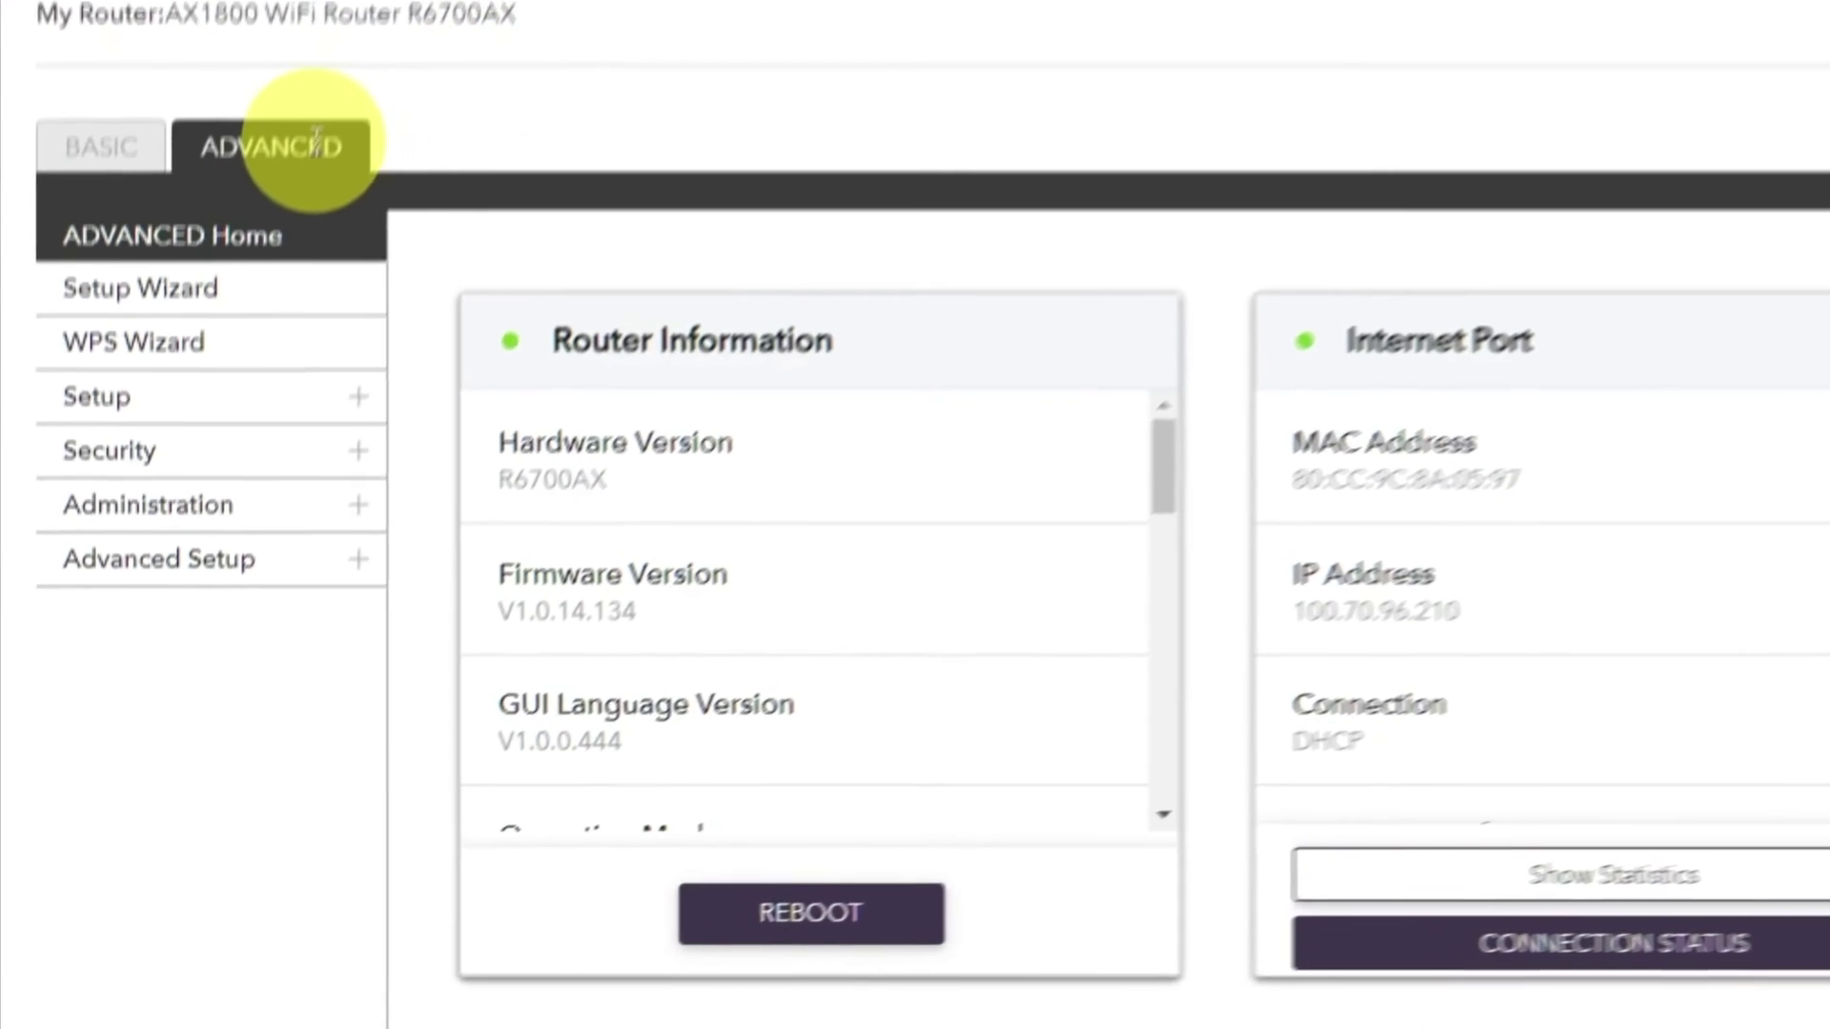
Reboot the router from ADVANCED Home and confirm with Yes
click(315, 143)
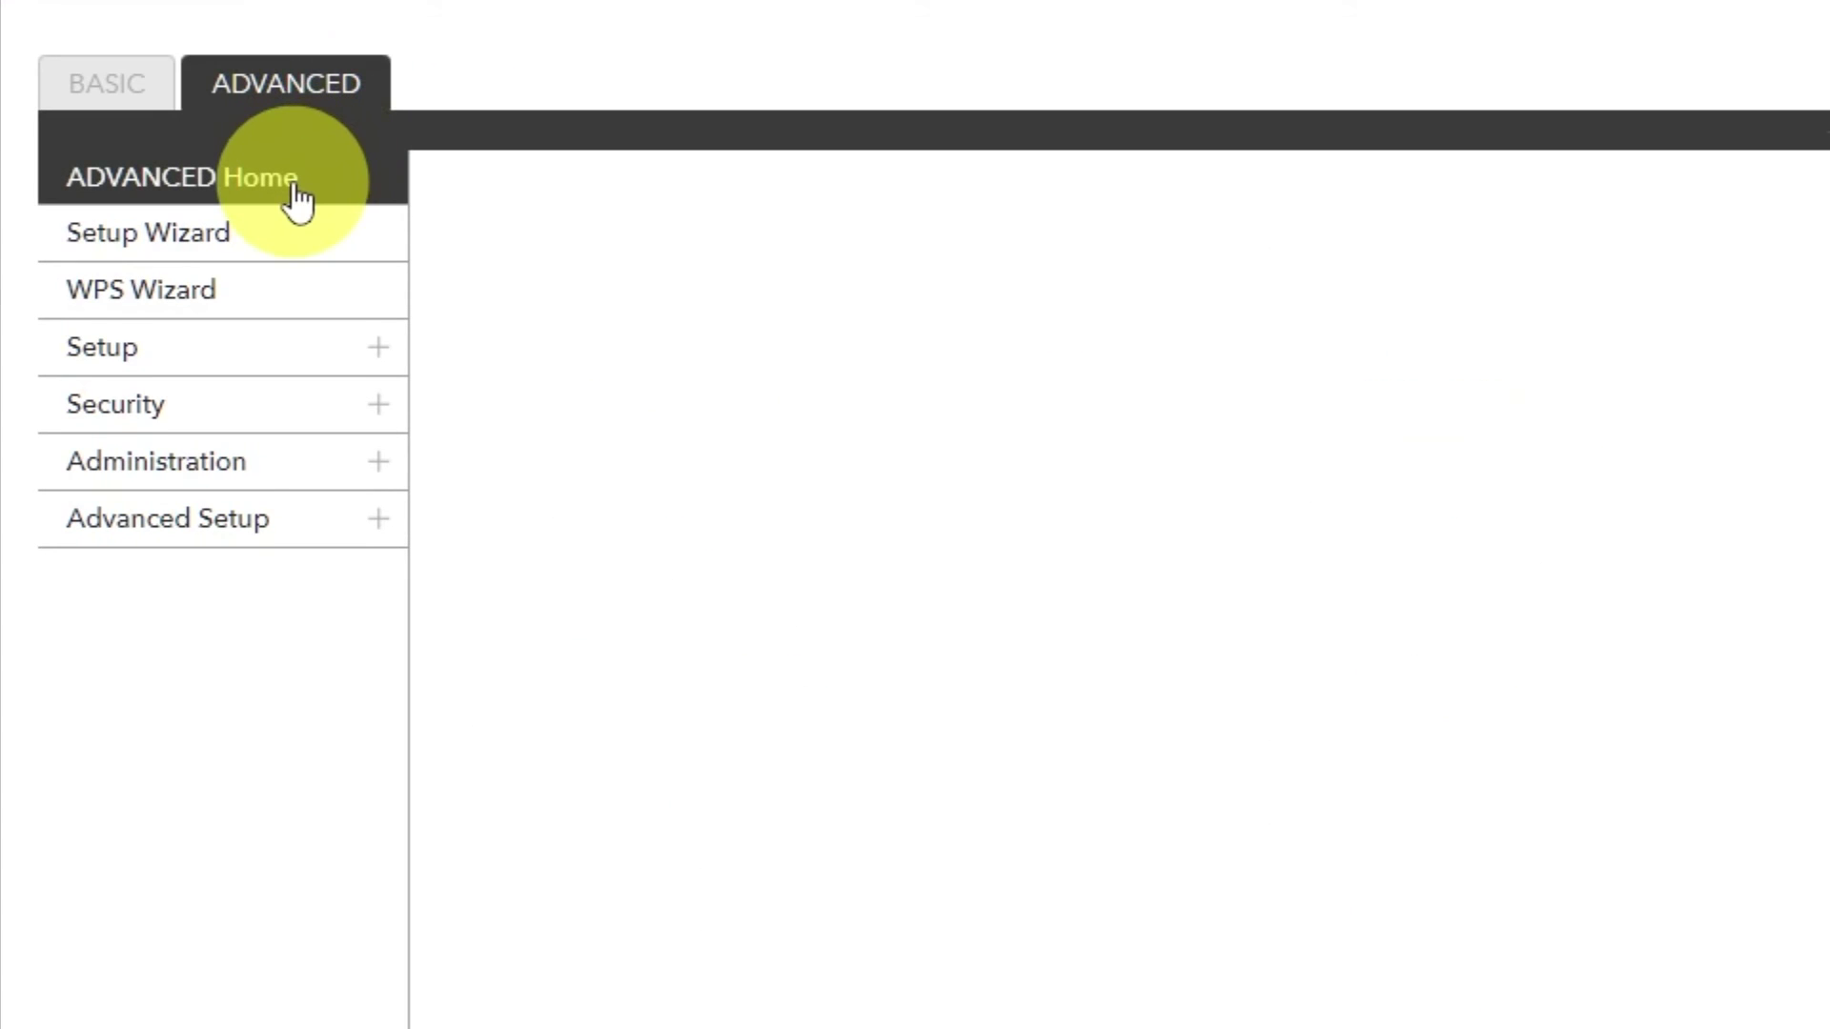
click(298, 198)
click(829, 888)
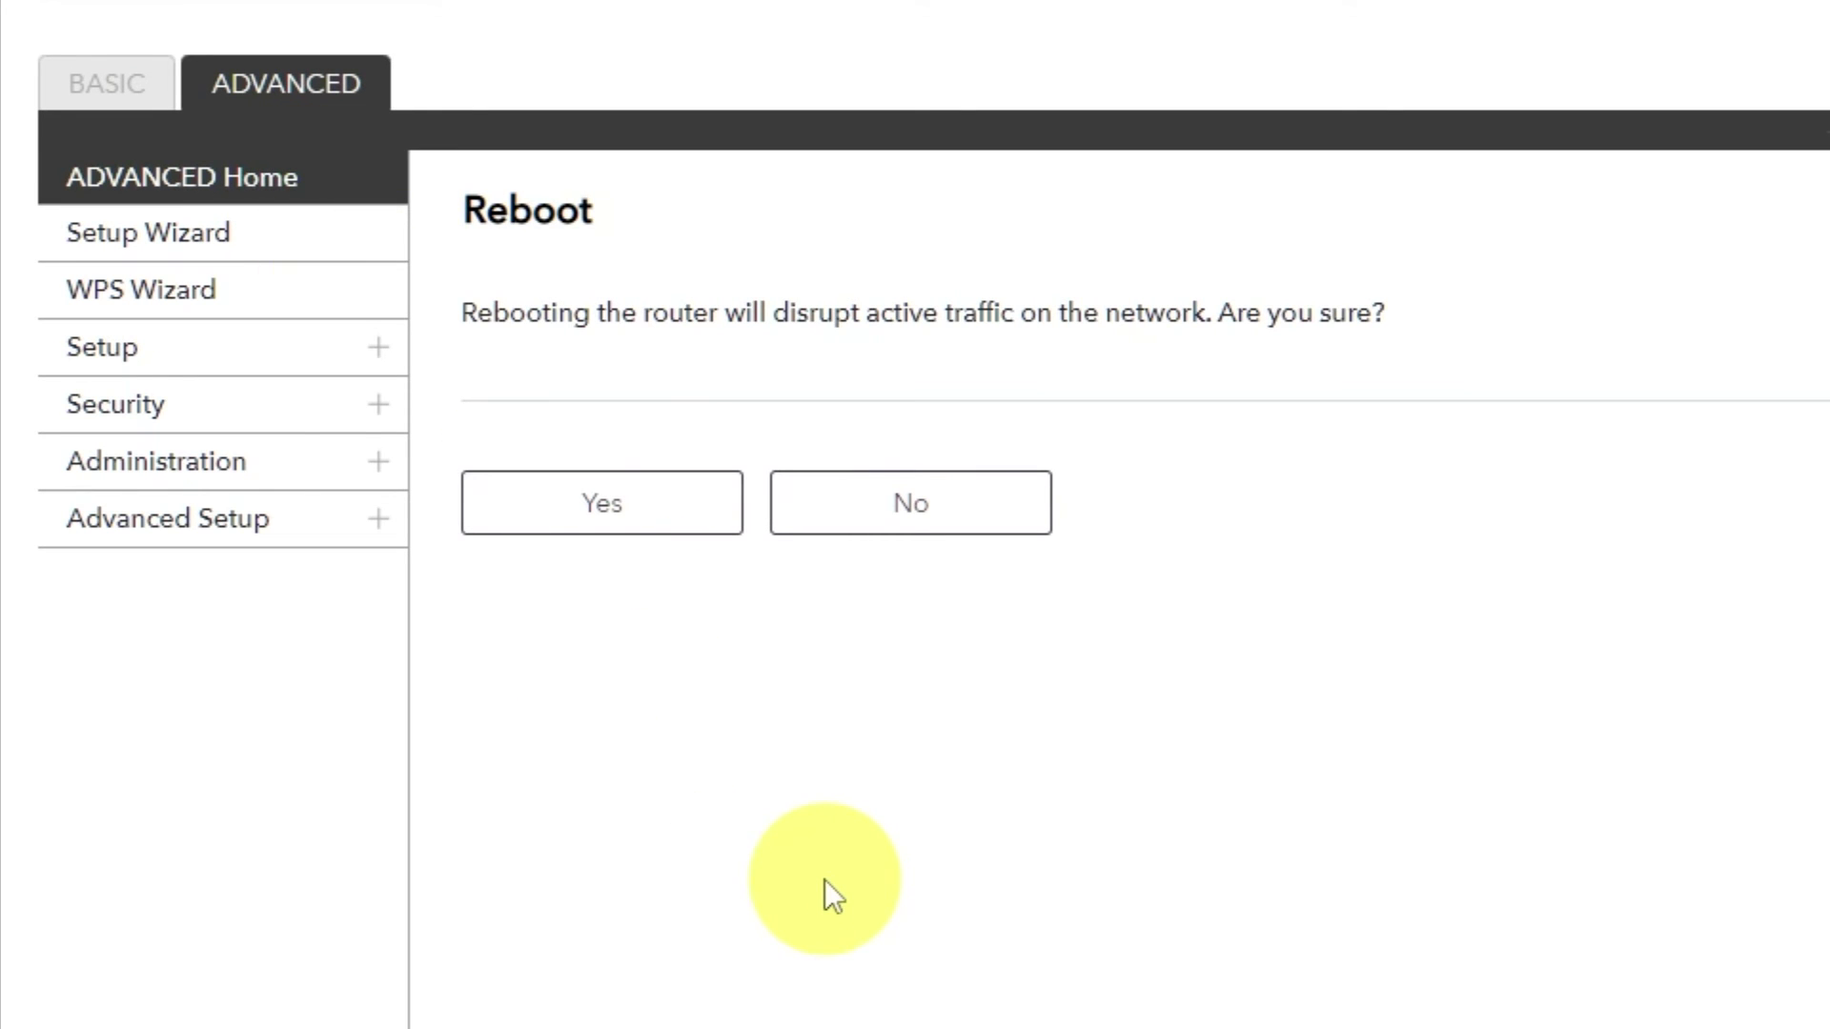
click(606, 508)
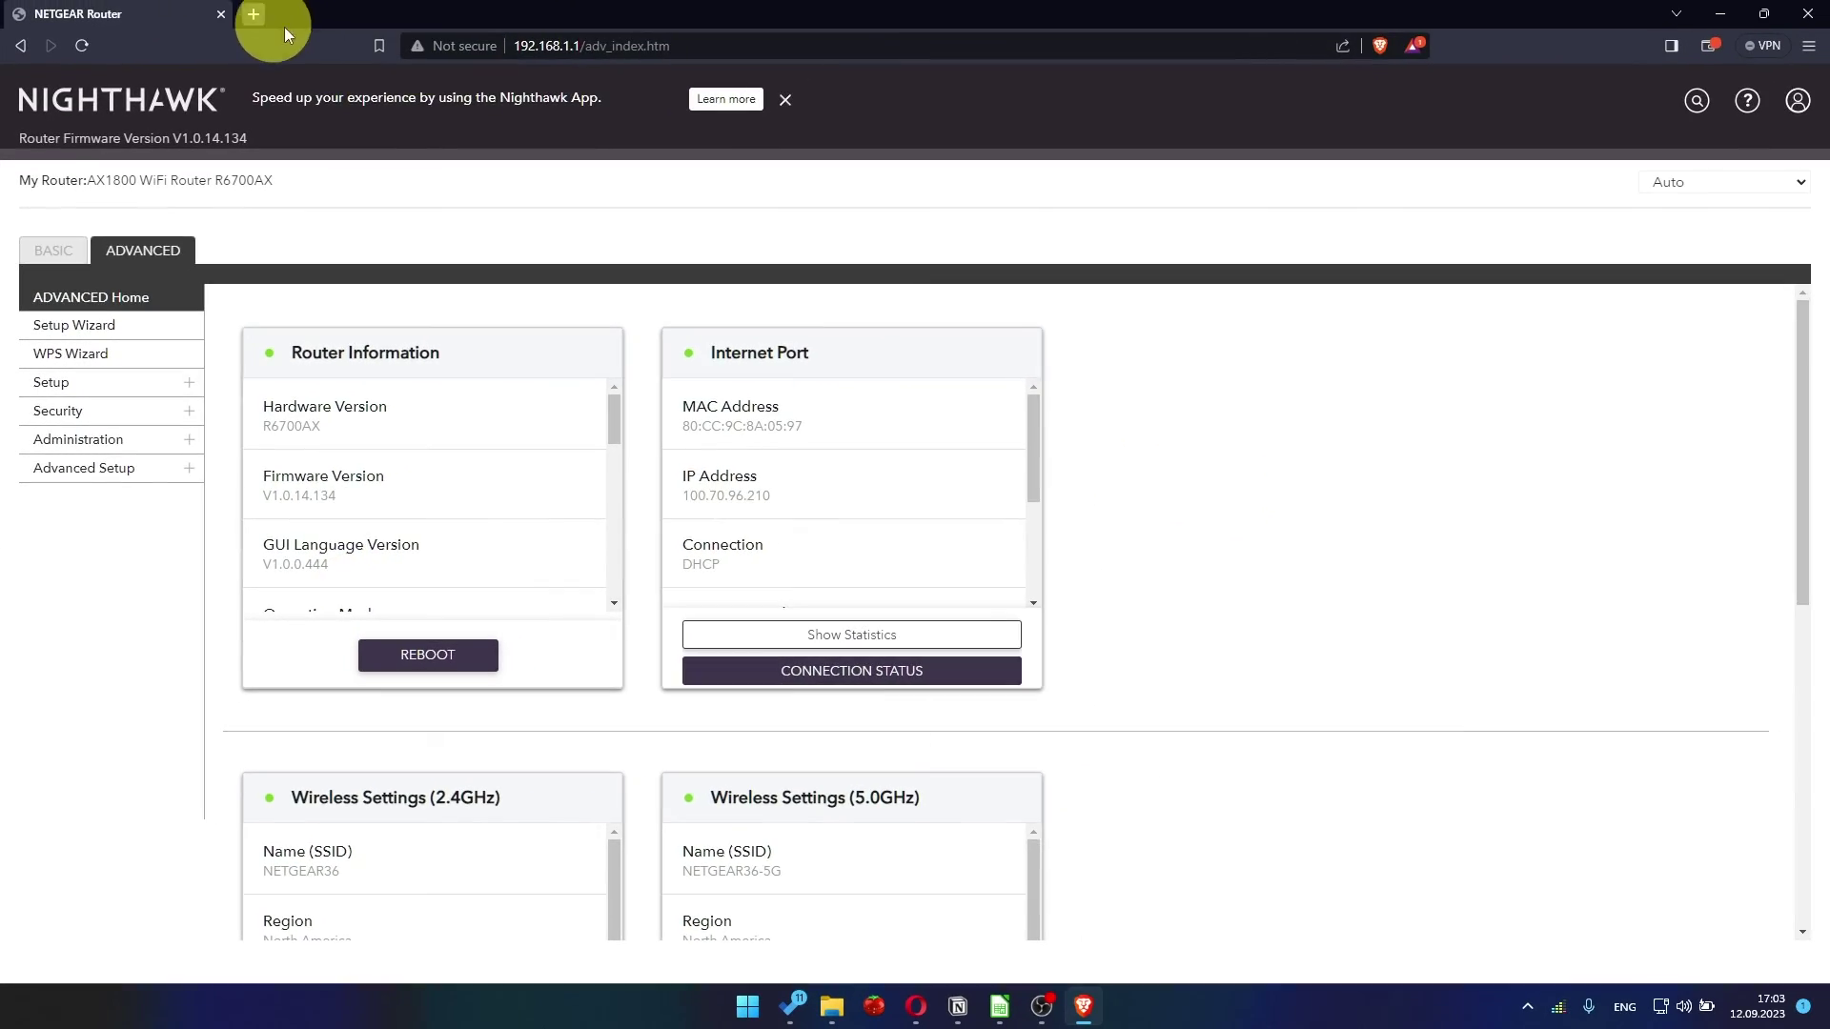
Test a Google search for youtube in a new tab, then sign back in and close the Armor popup
click(257, 15)
click(517, 83)
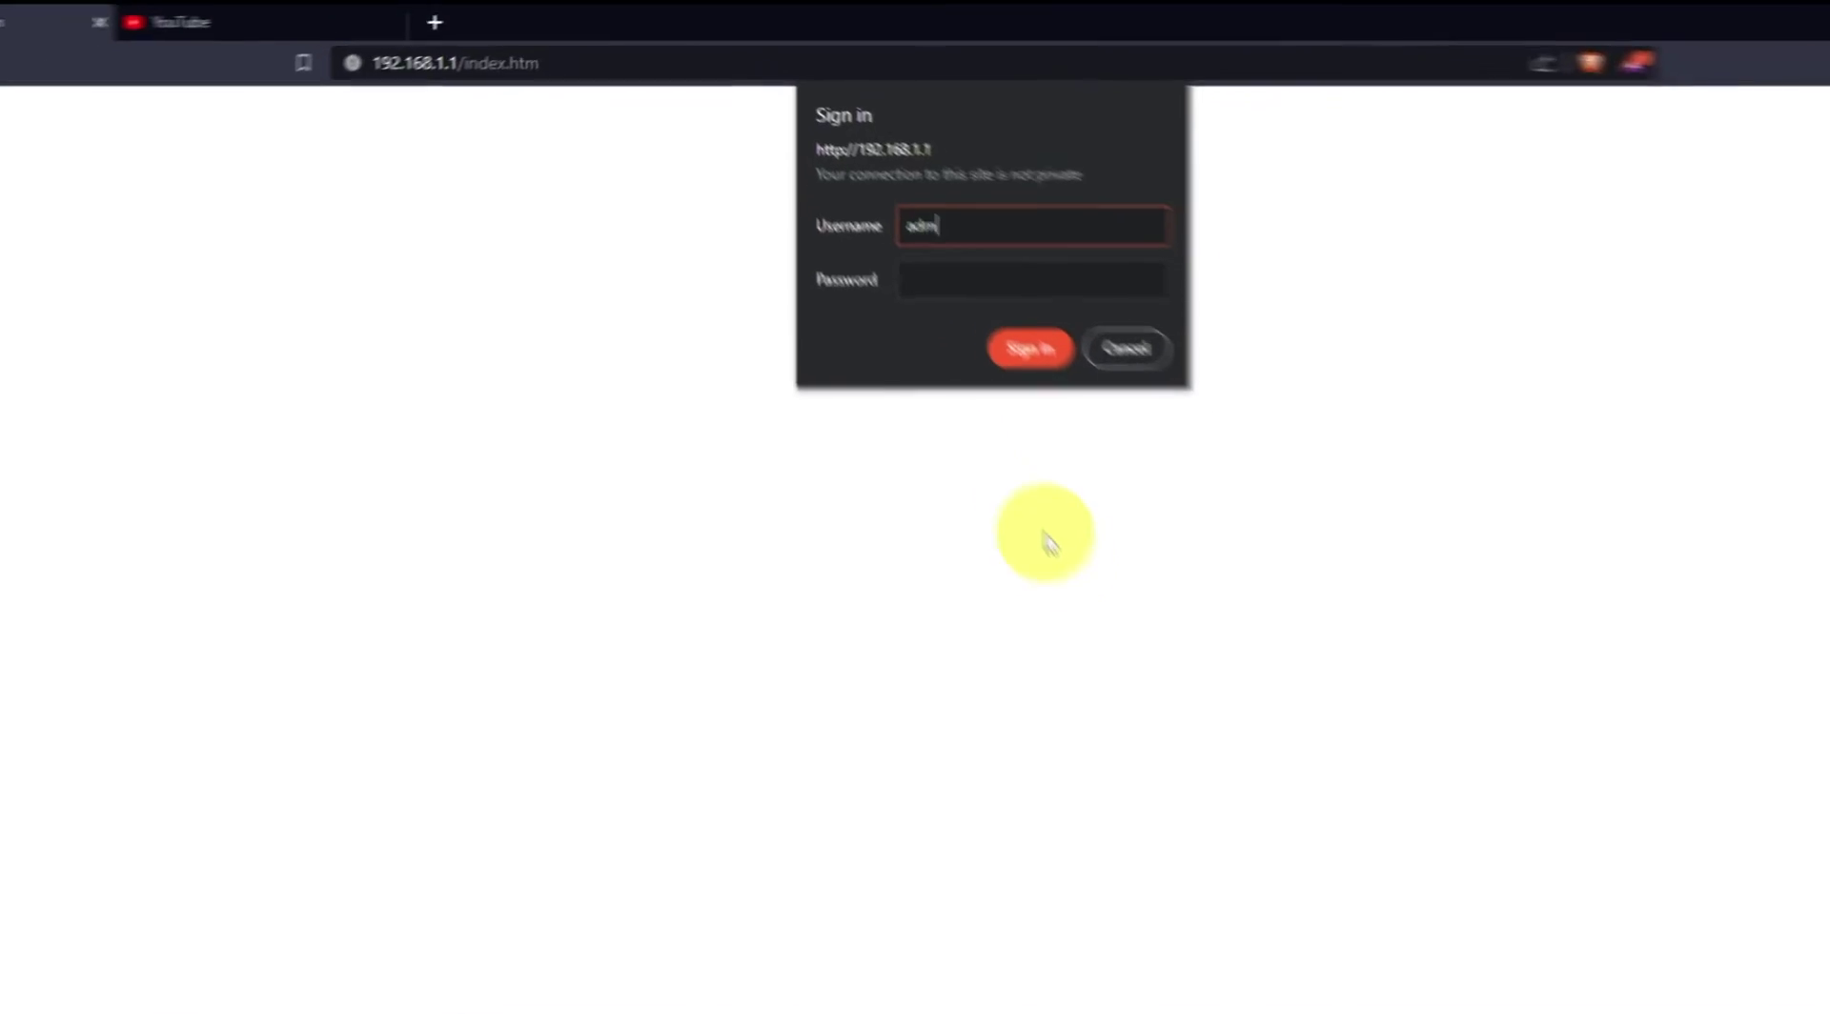
key(Tab)
text(•••••••••)
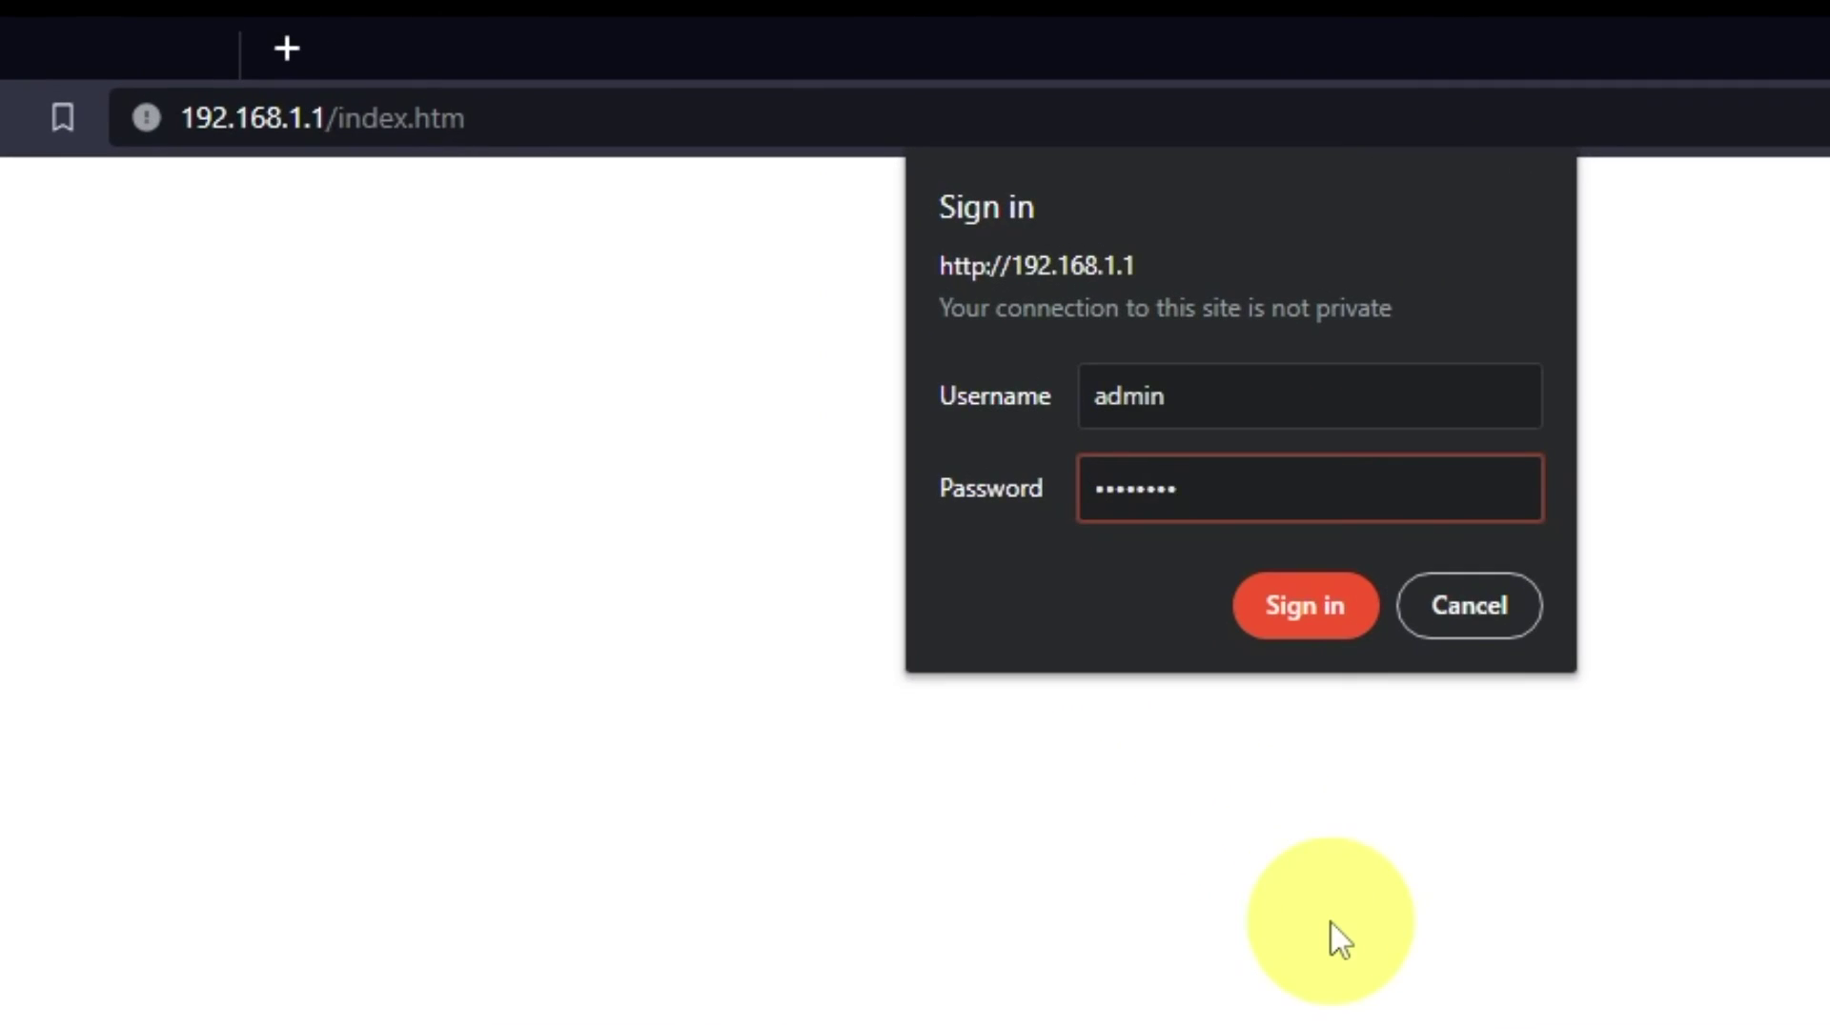
text(••)
click(1271, 609)
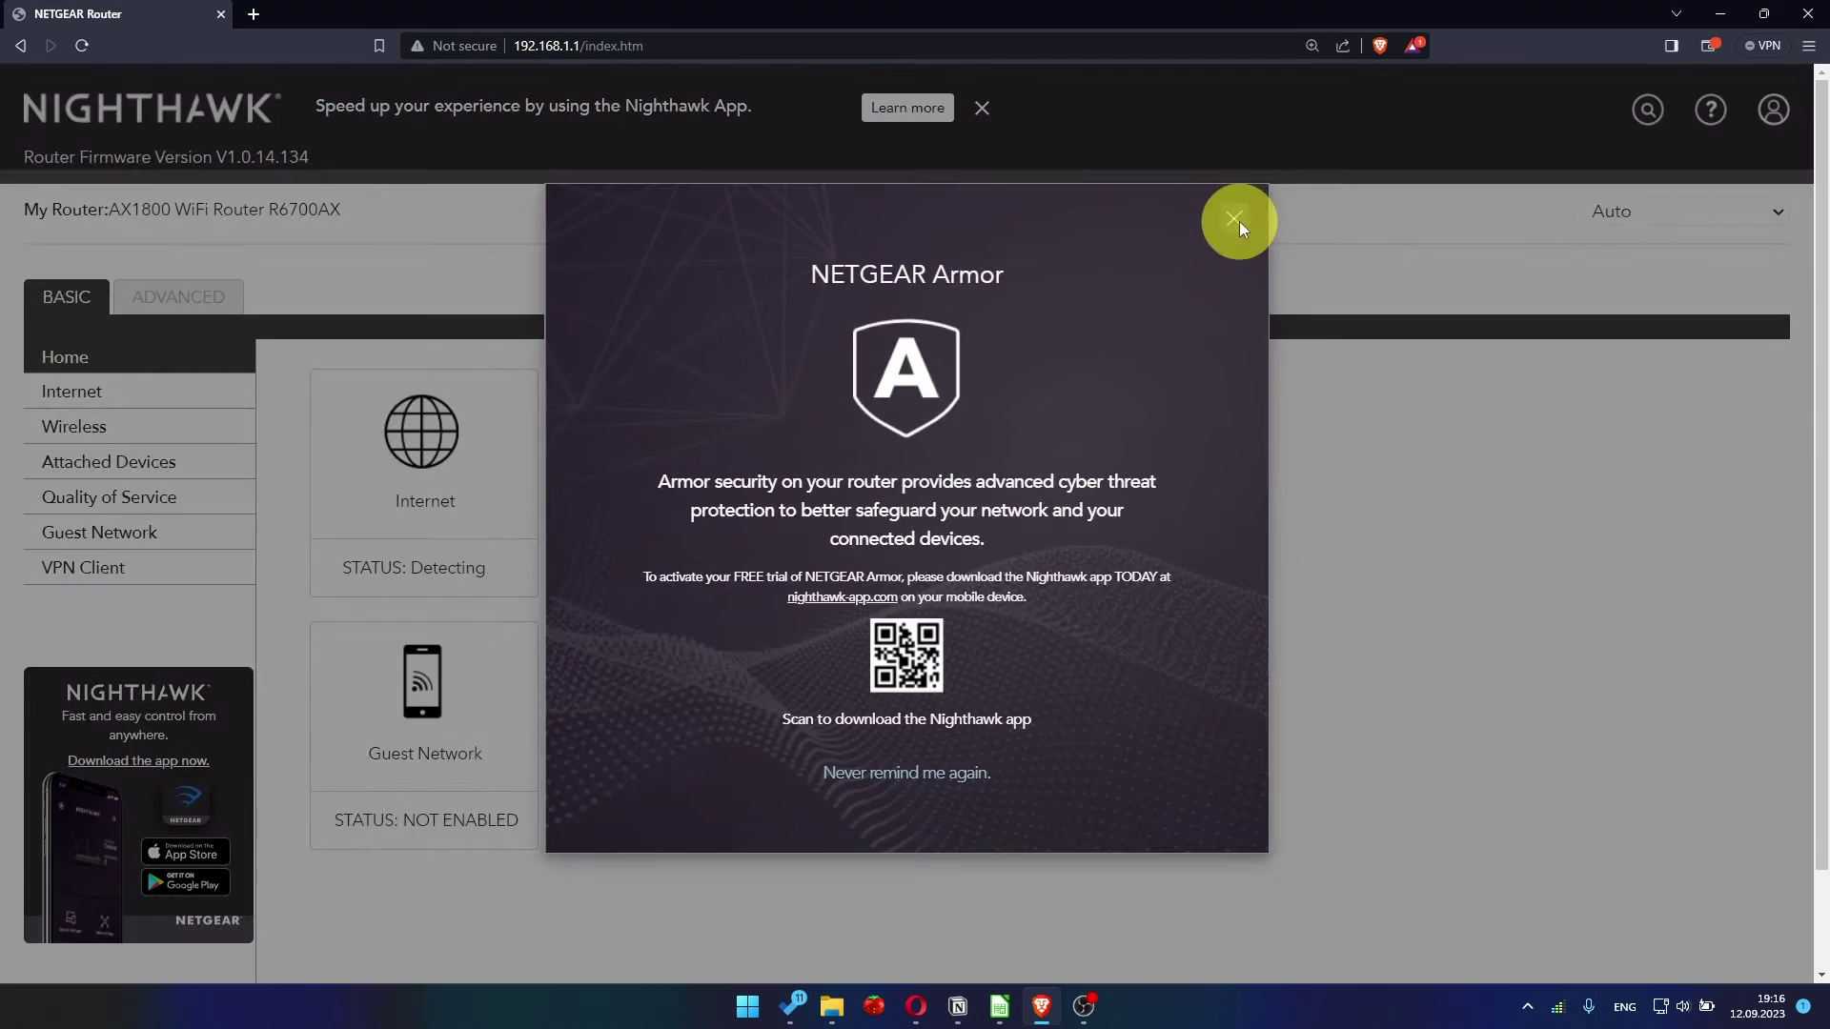
click(1529, 335)
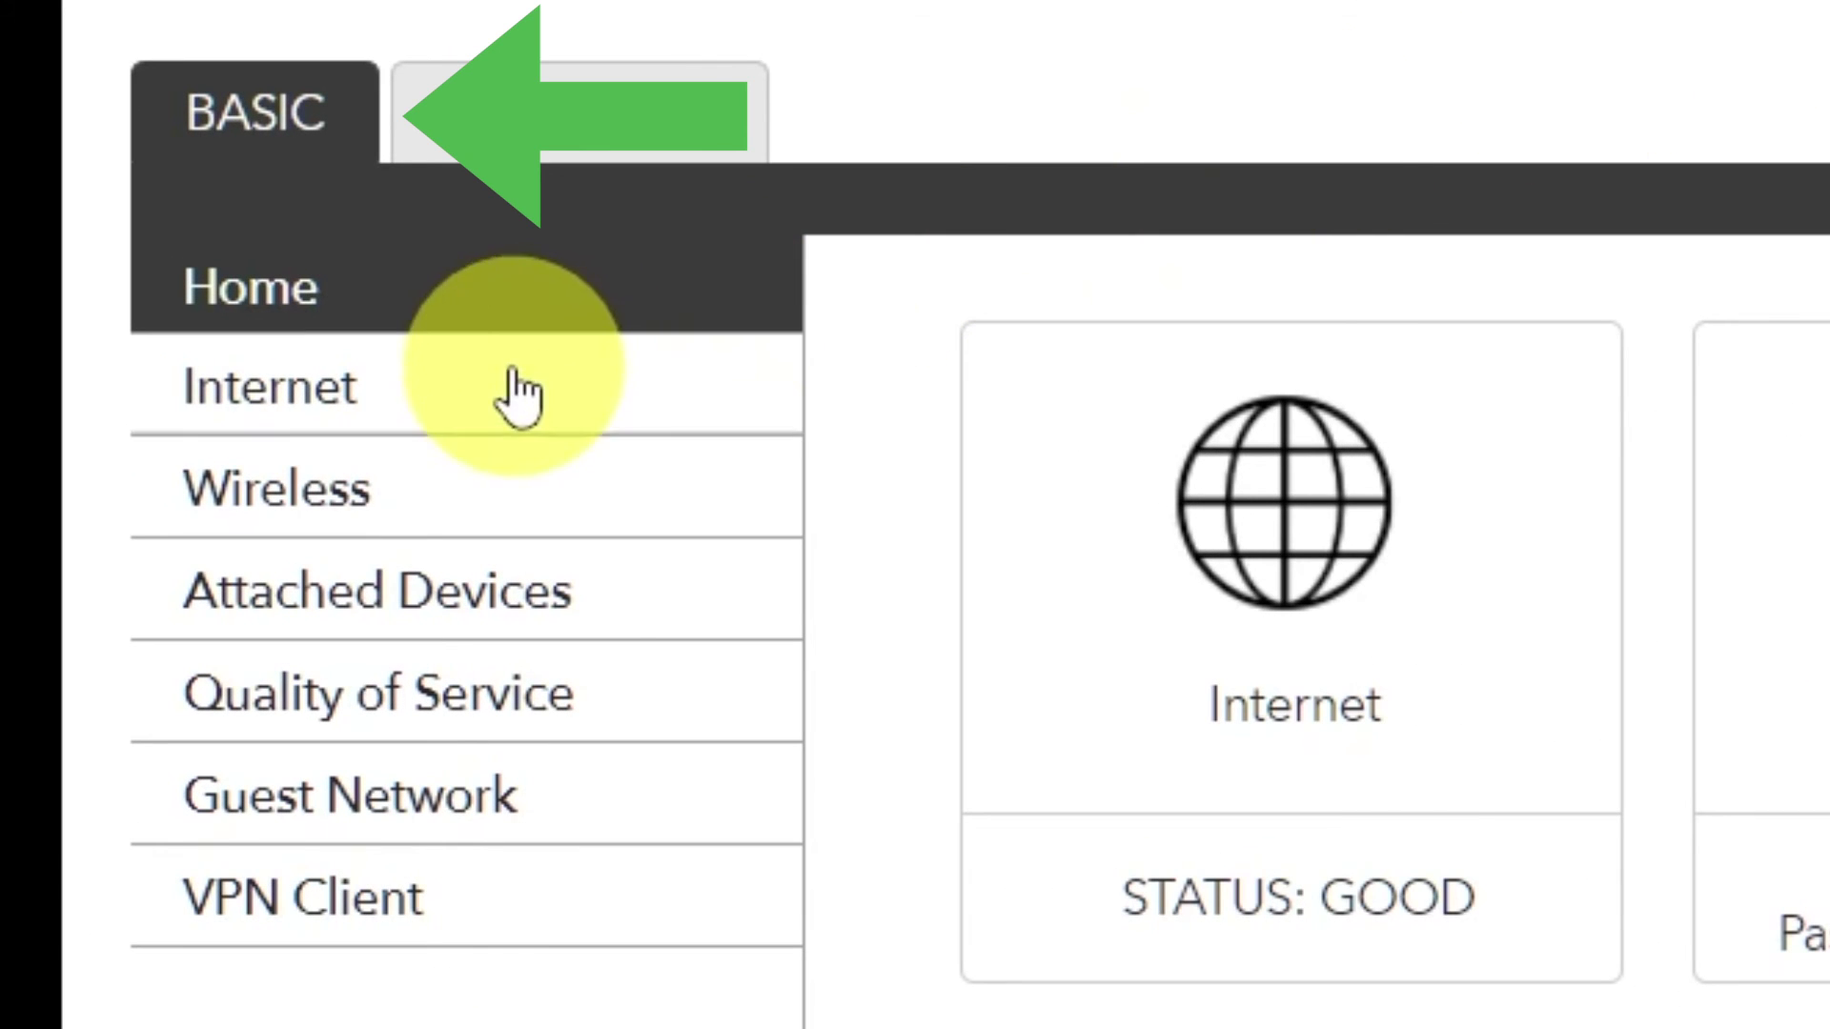
Set Router MAC Address to 'Use Computer MAC Address' in BASIC Internet settings and apply
click(479, 398)
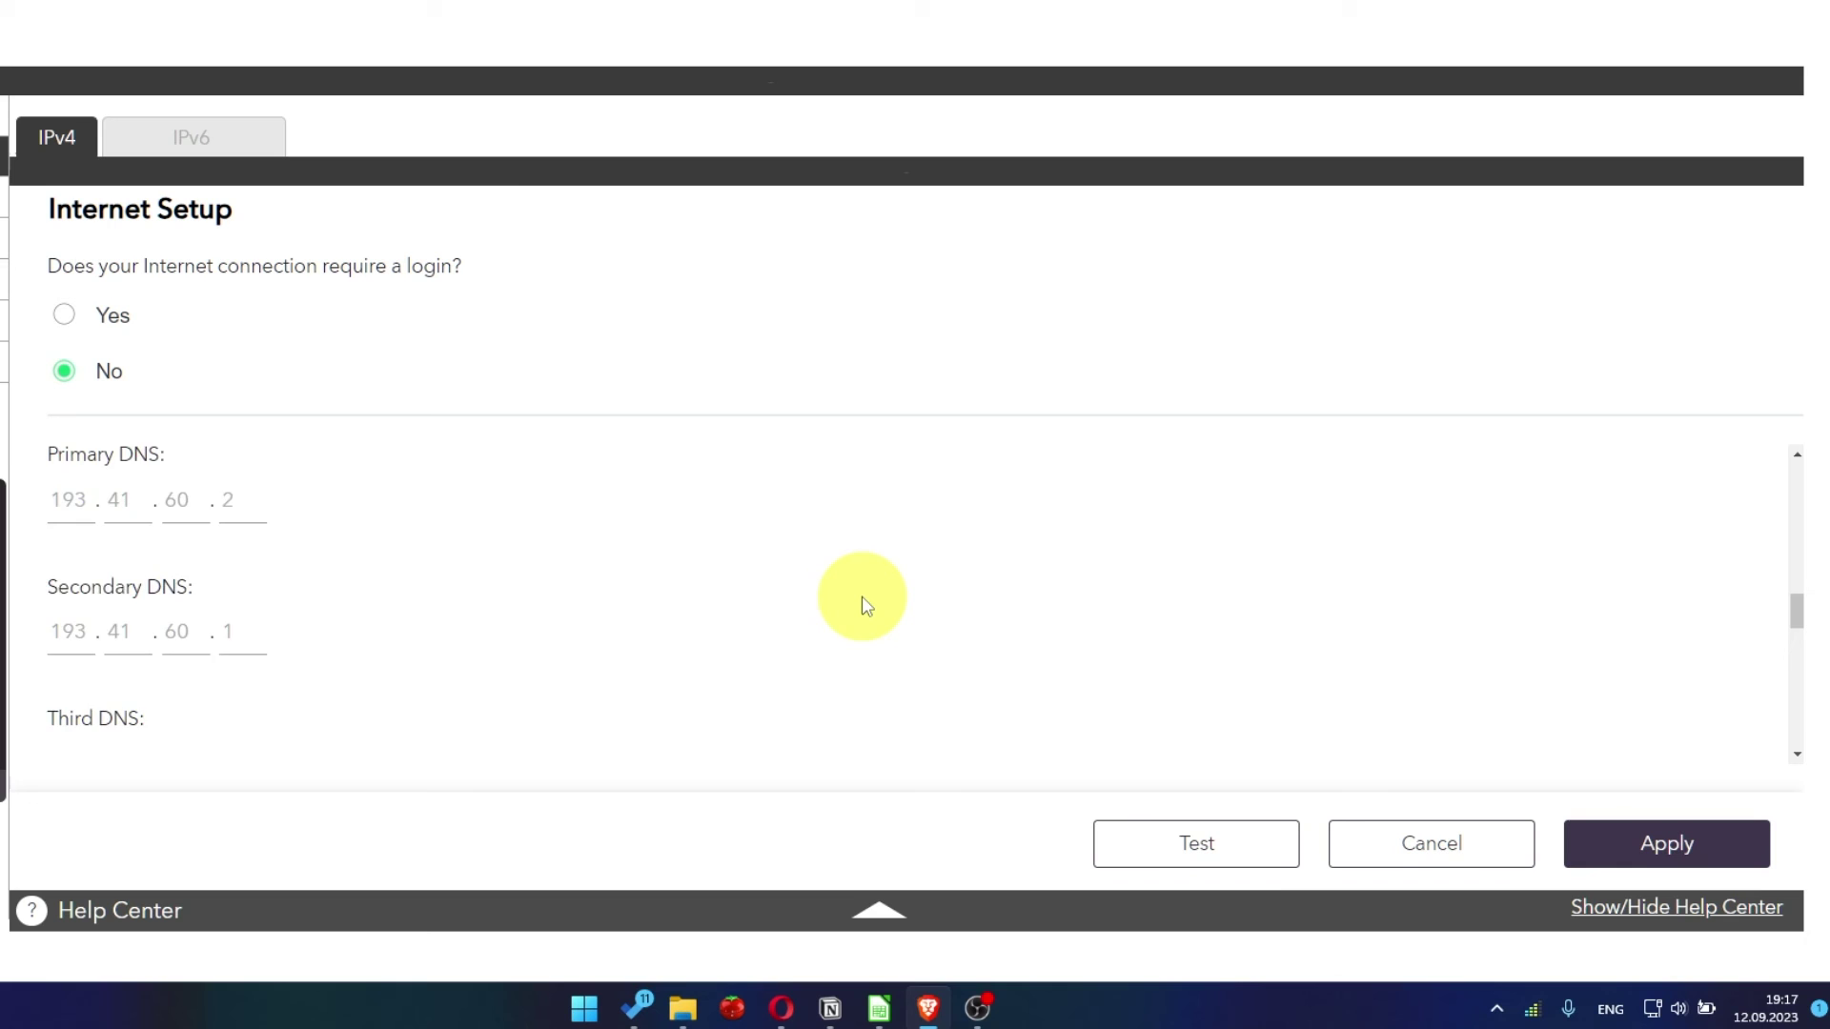
scroll(861, 599, down, 1)
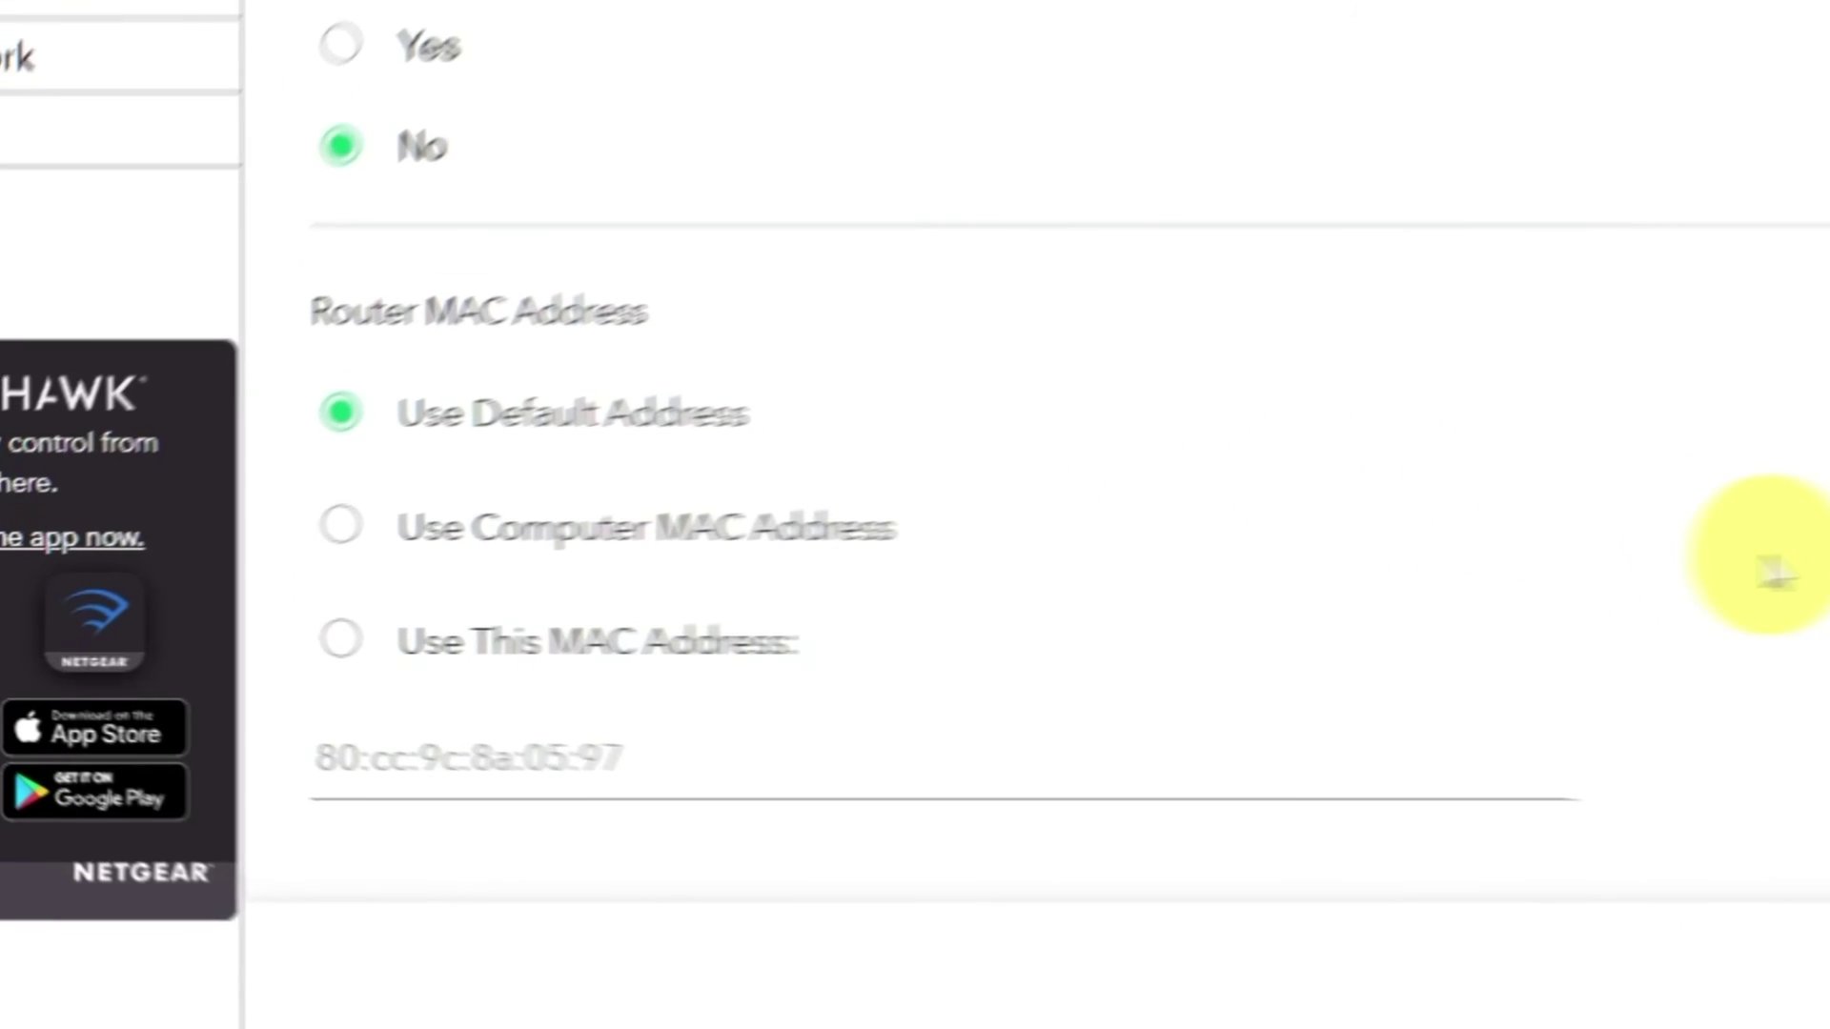
click(435, 507)
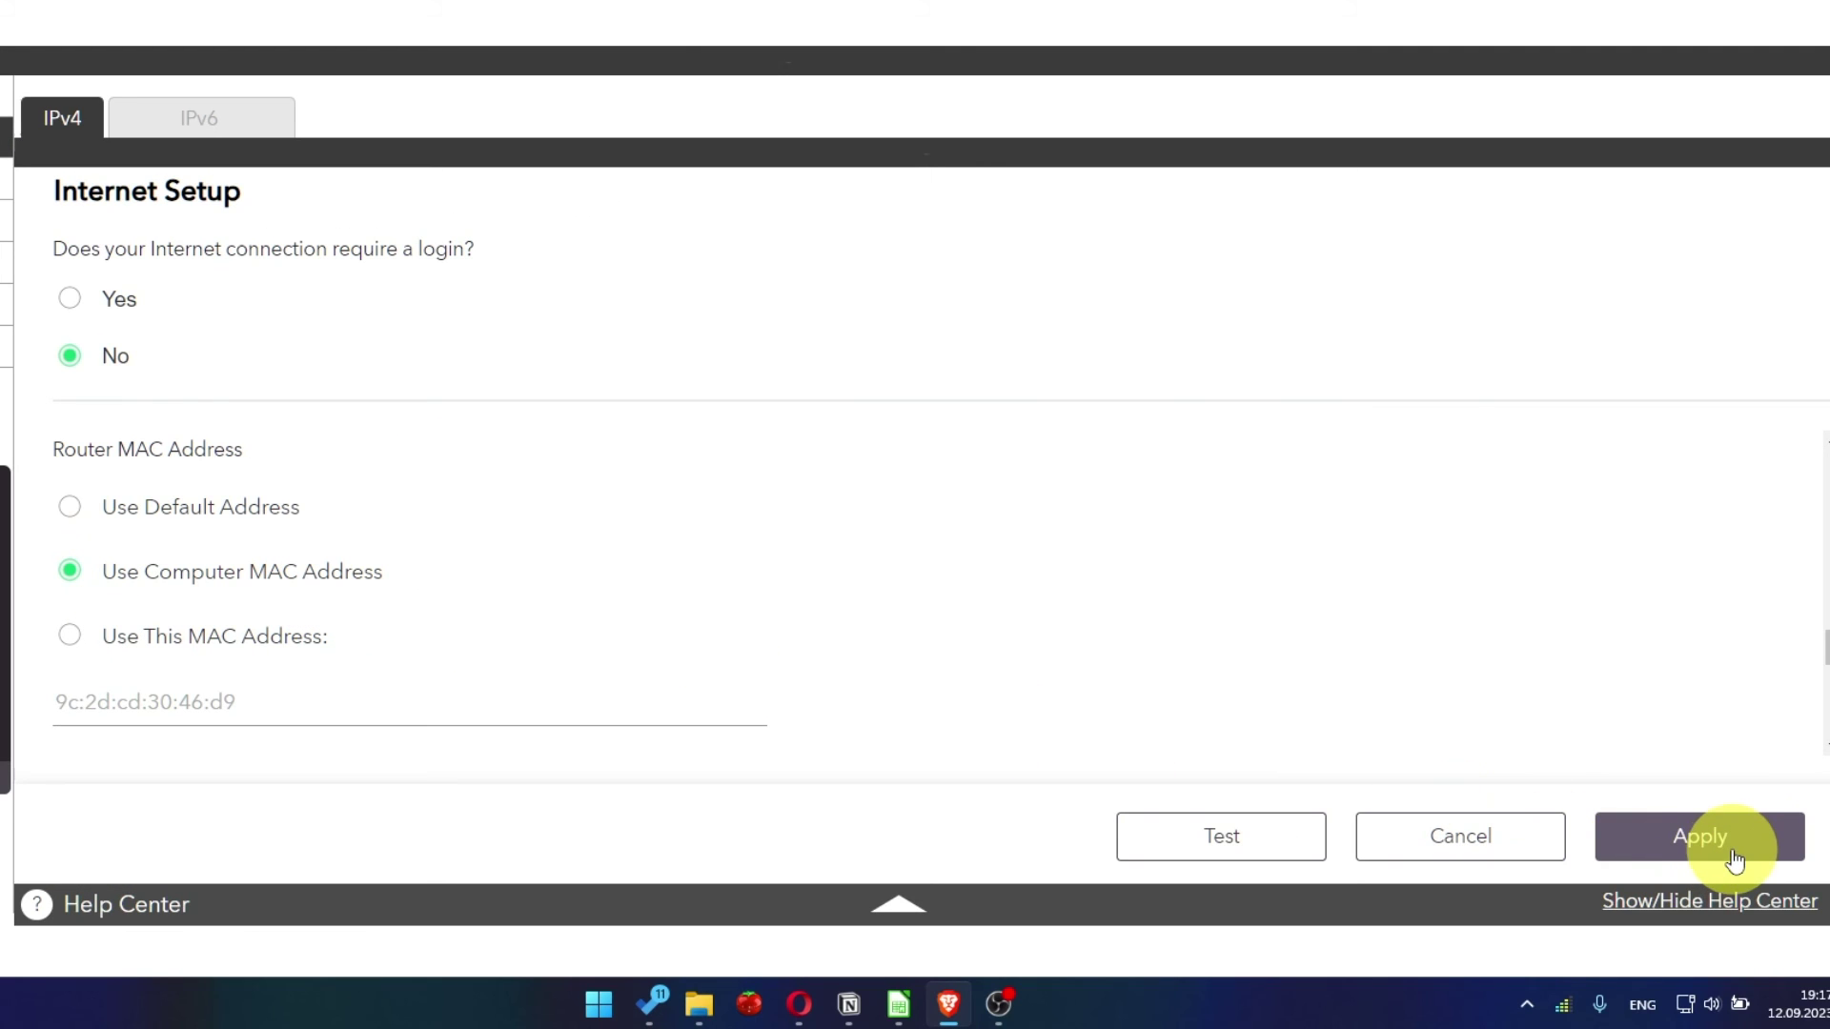
click(1733, 860)
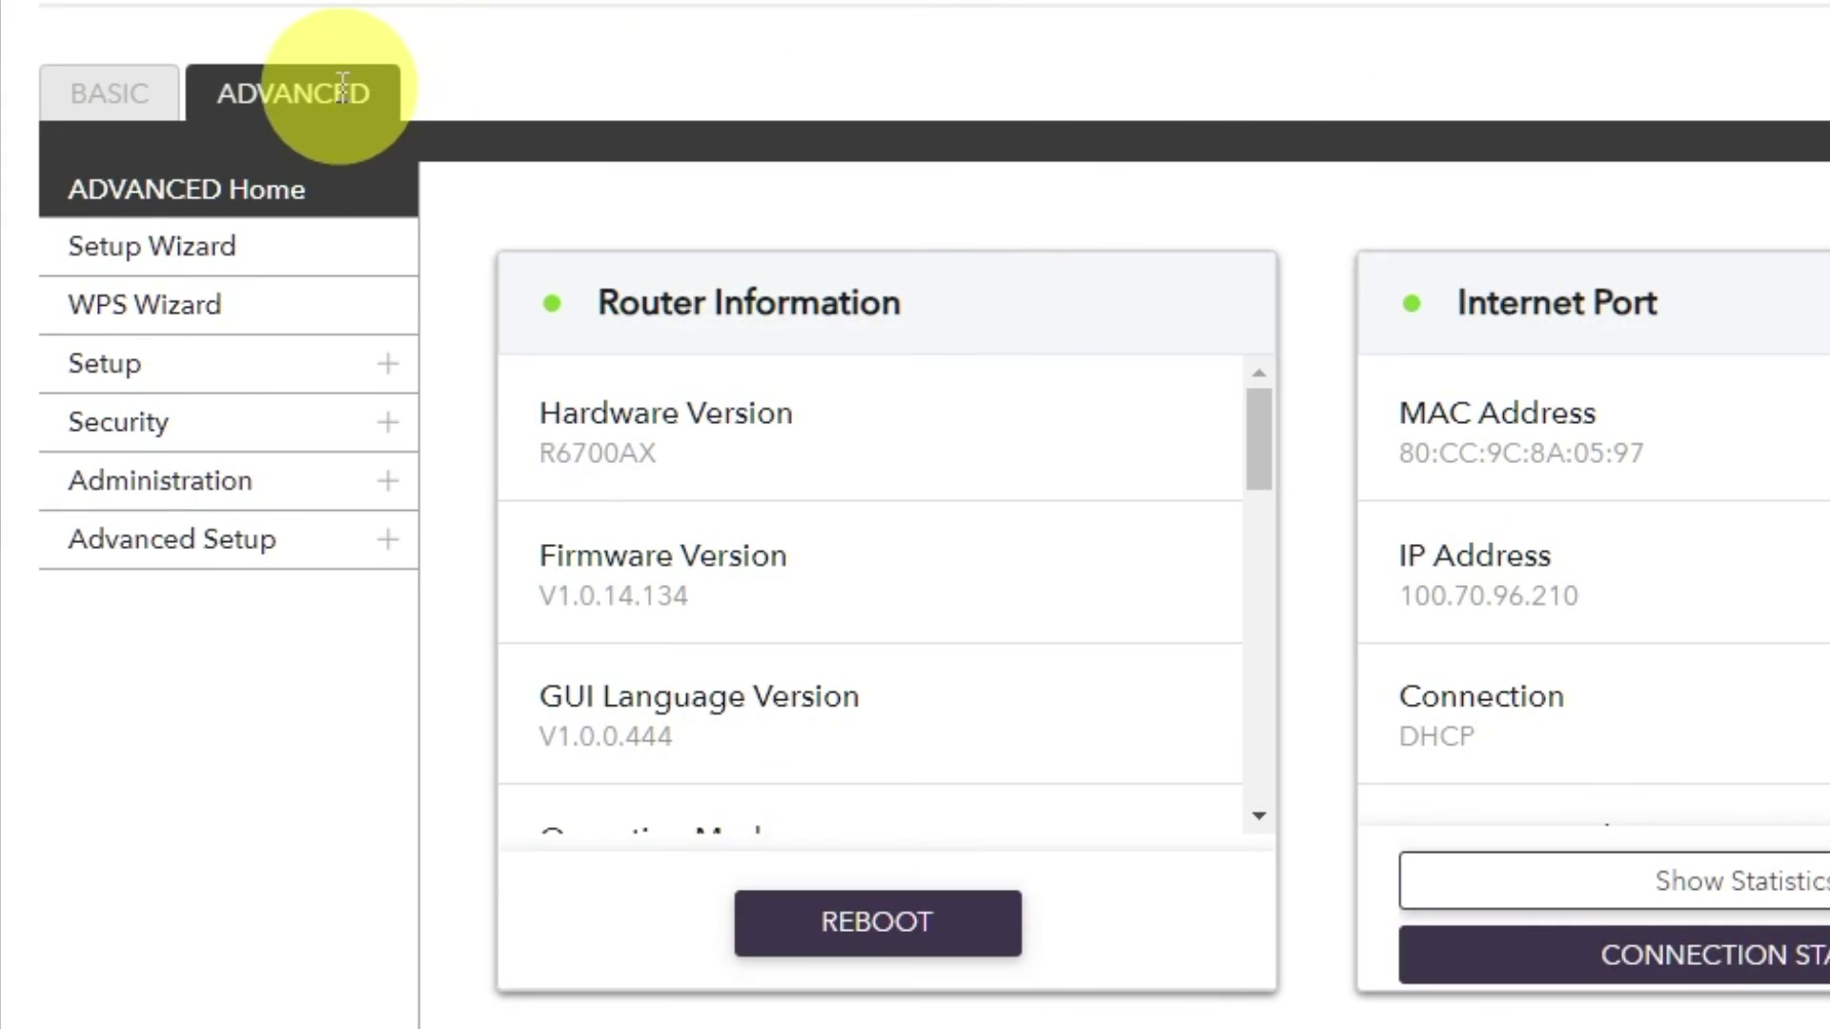
Reboot the router from ADVANCED Home and confirm with Yes
click(342, 87)
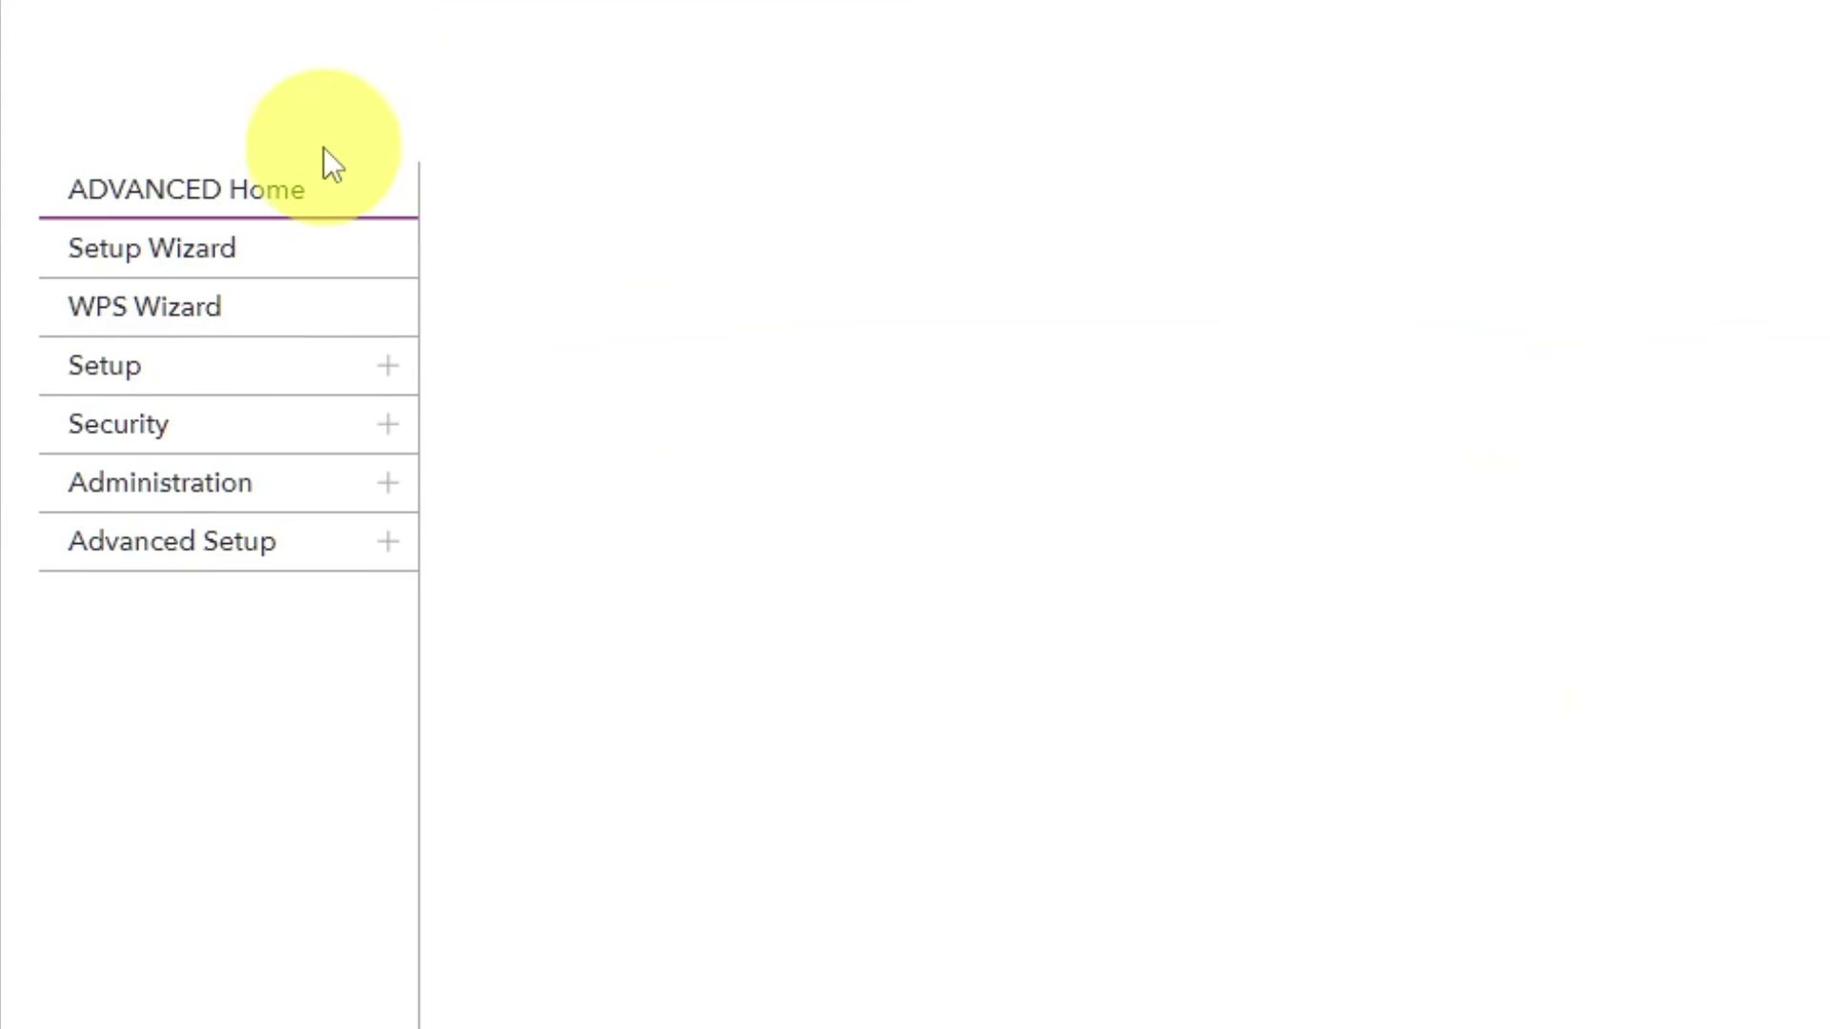
click(301, 198)
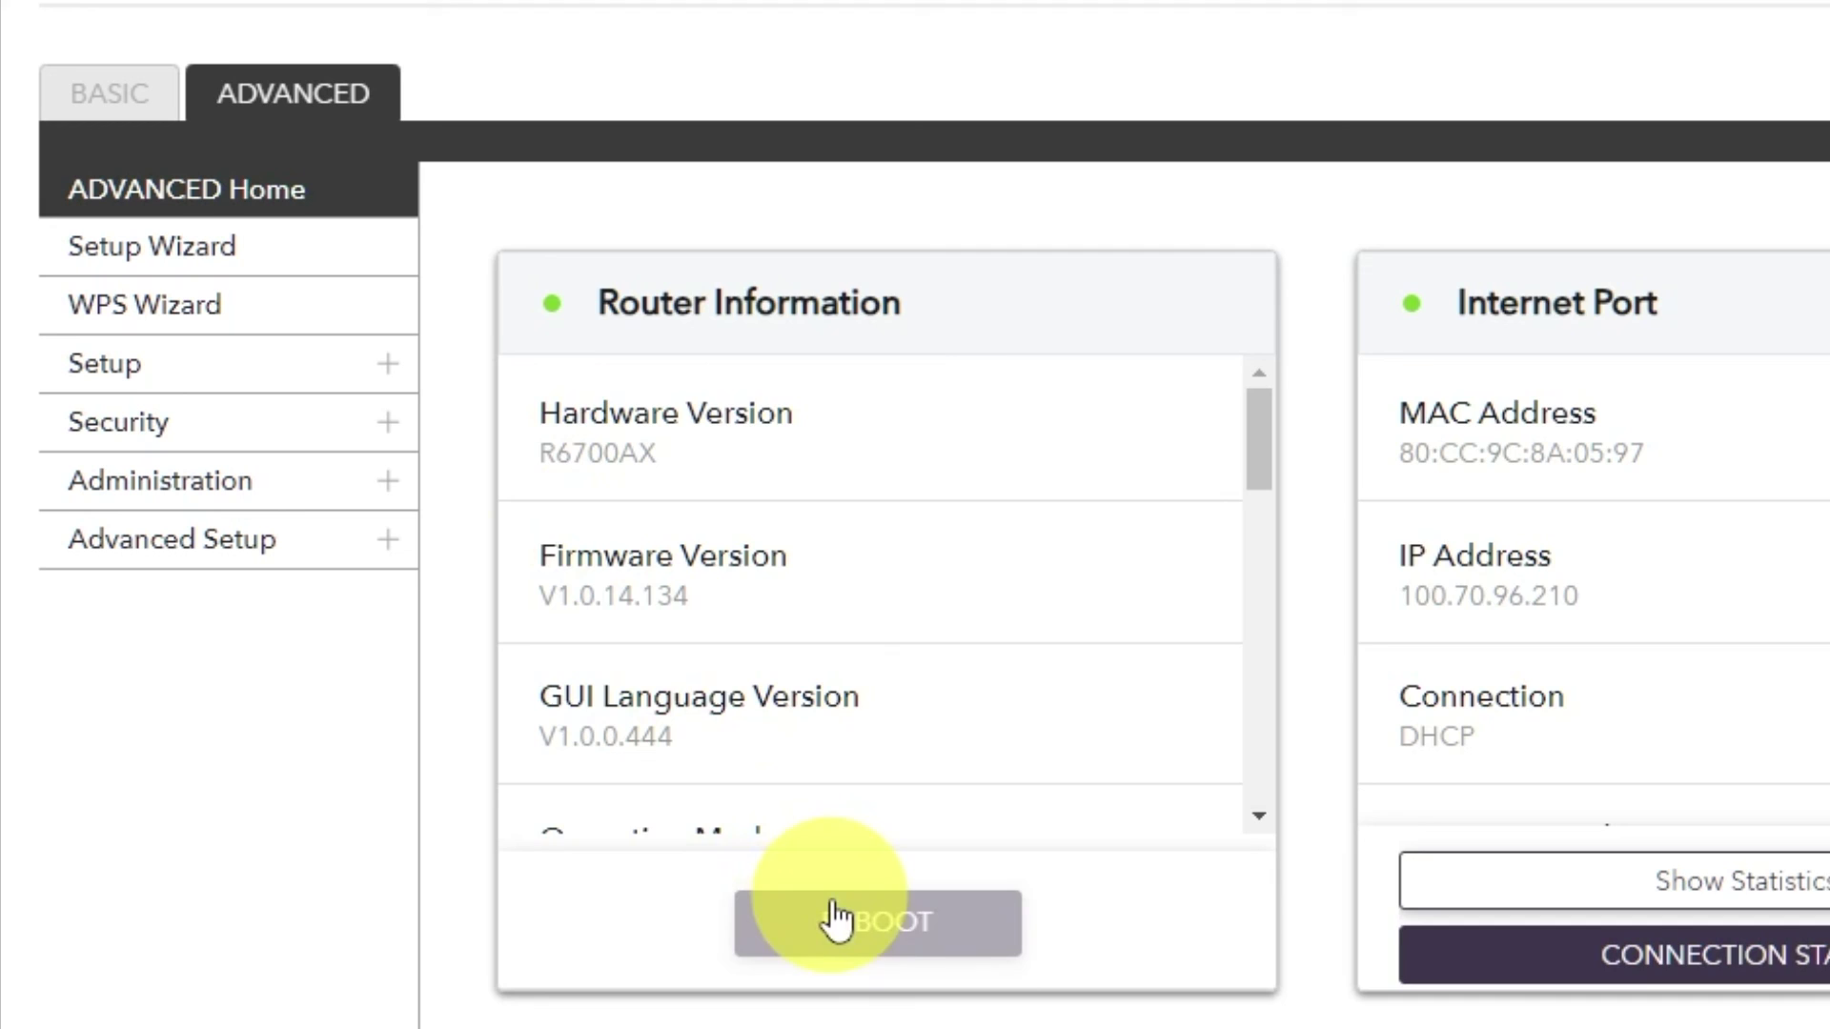
click(849, 923)
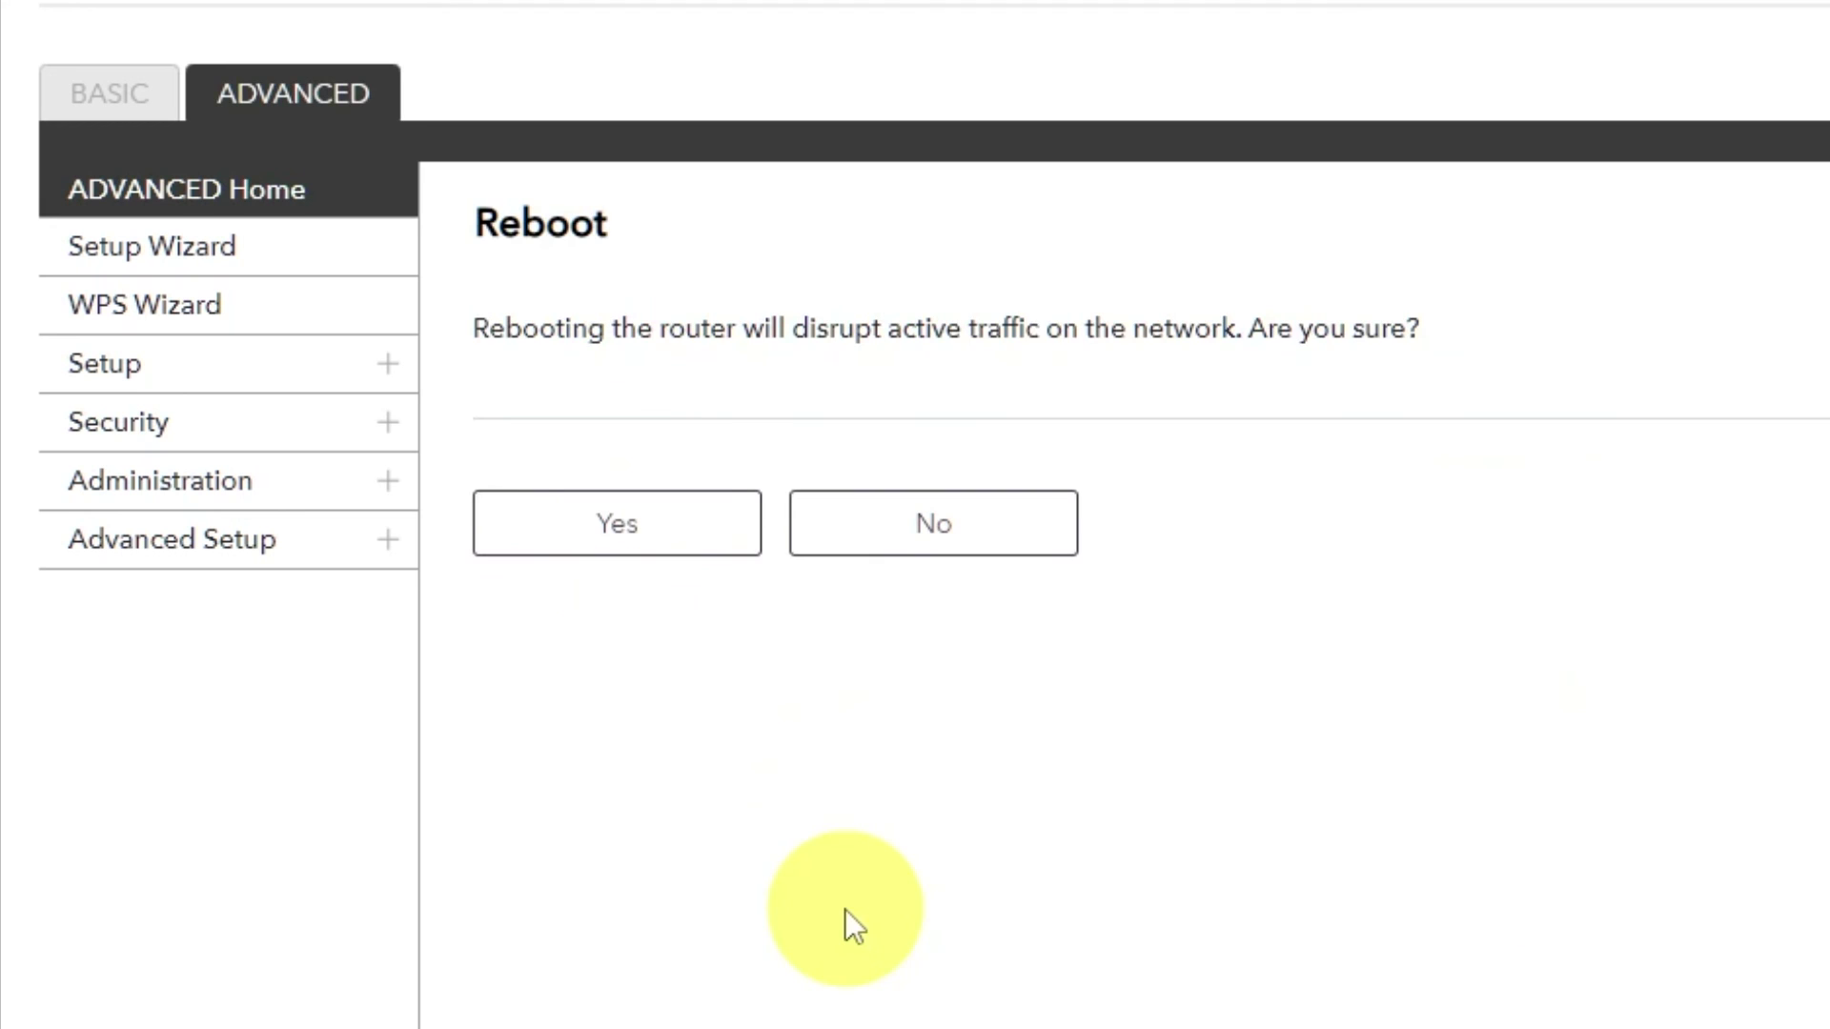
click(621, 526)
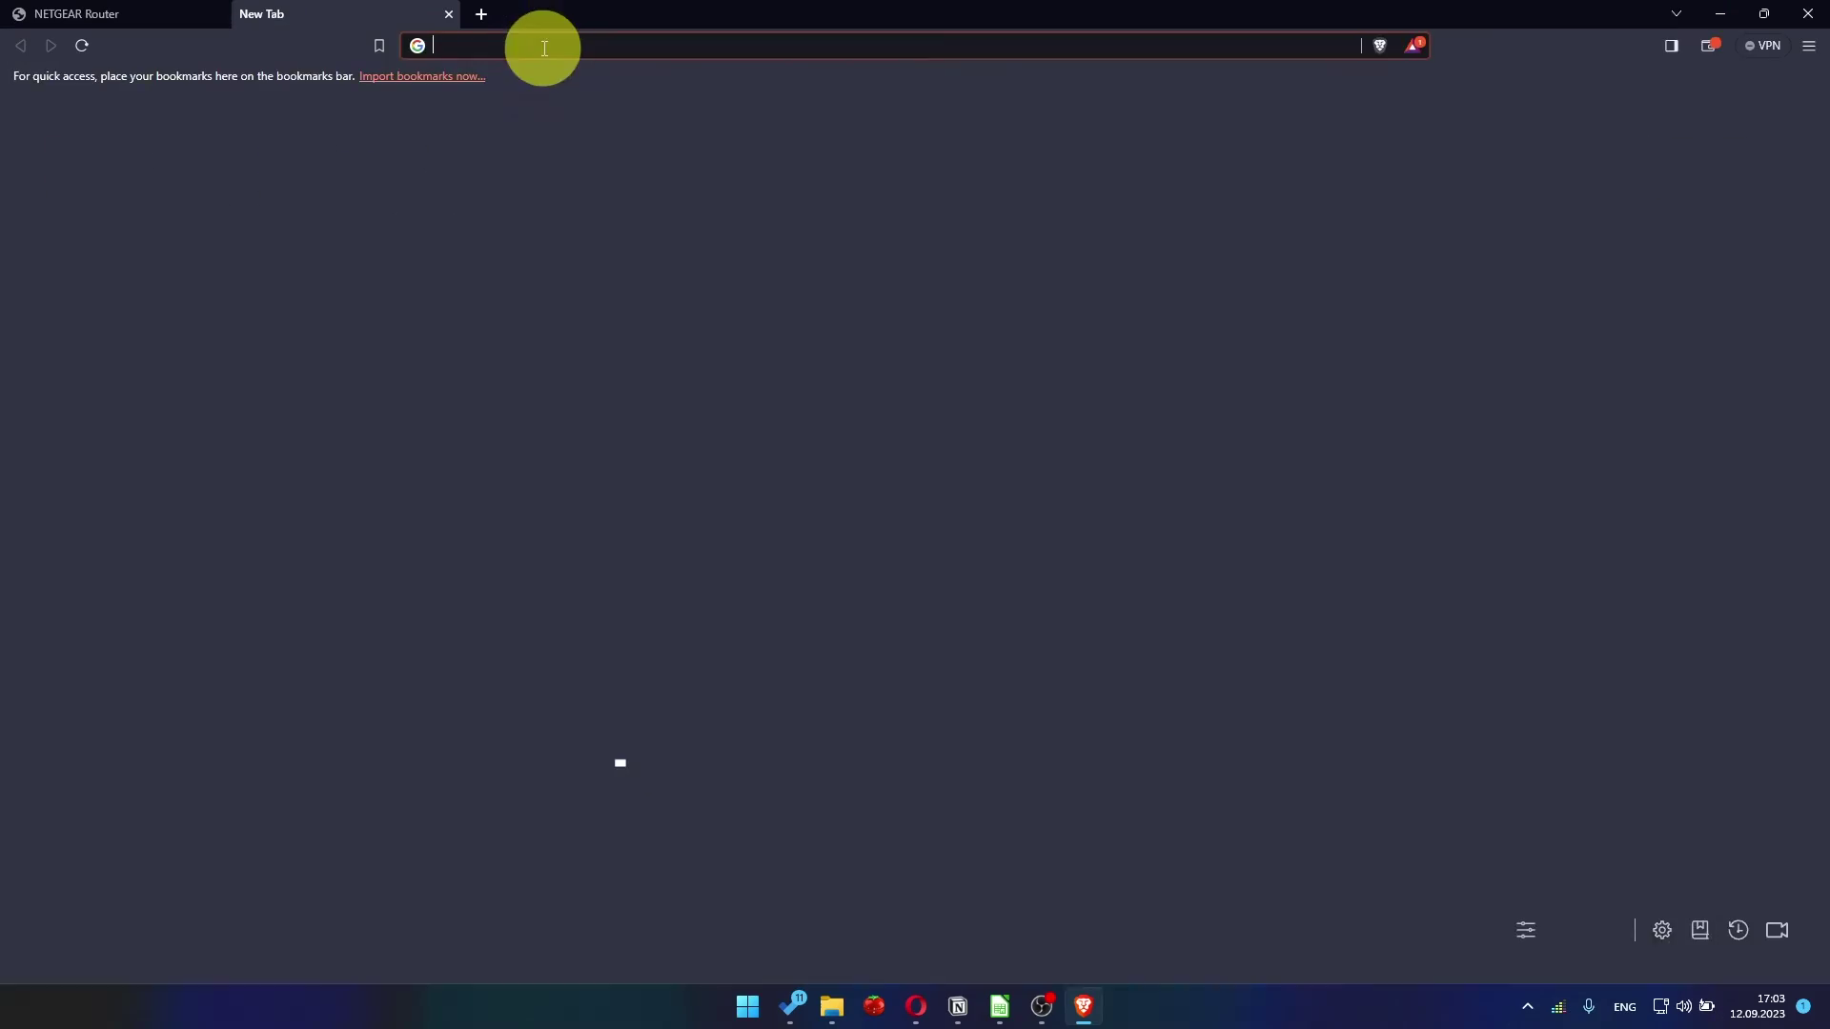
In a new Brave tab, run the 'youtube - Google Search' suggestion to confirm internet access
click(556, 48)
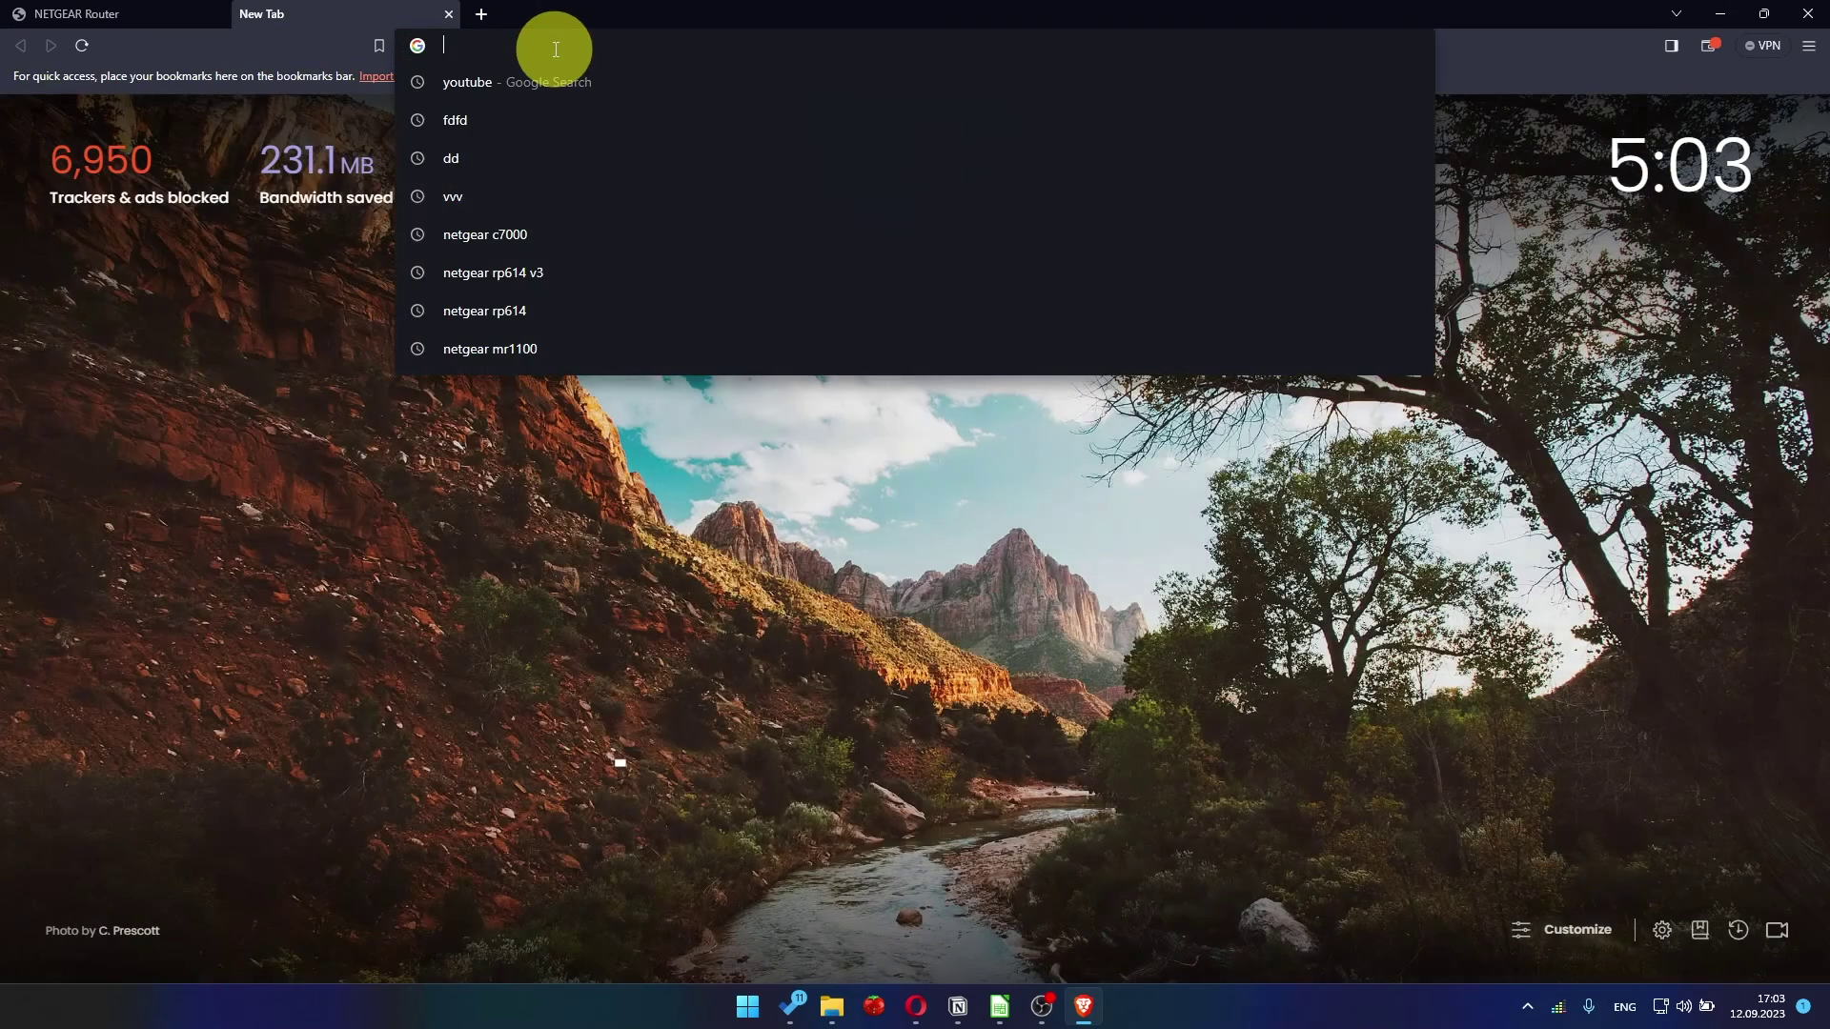
click(518, 84)
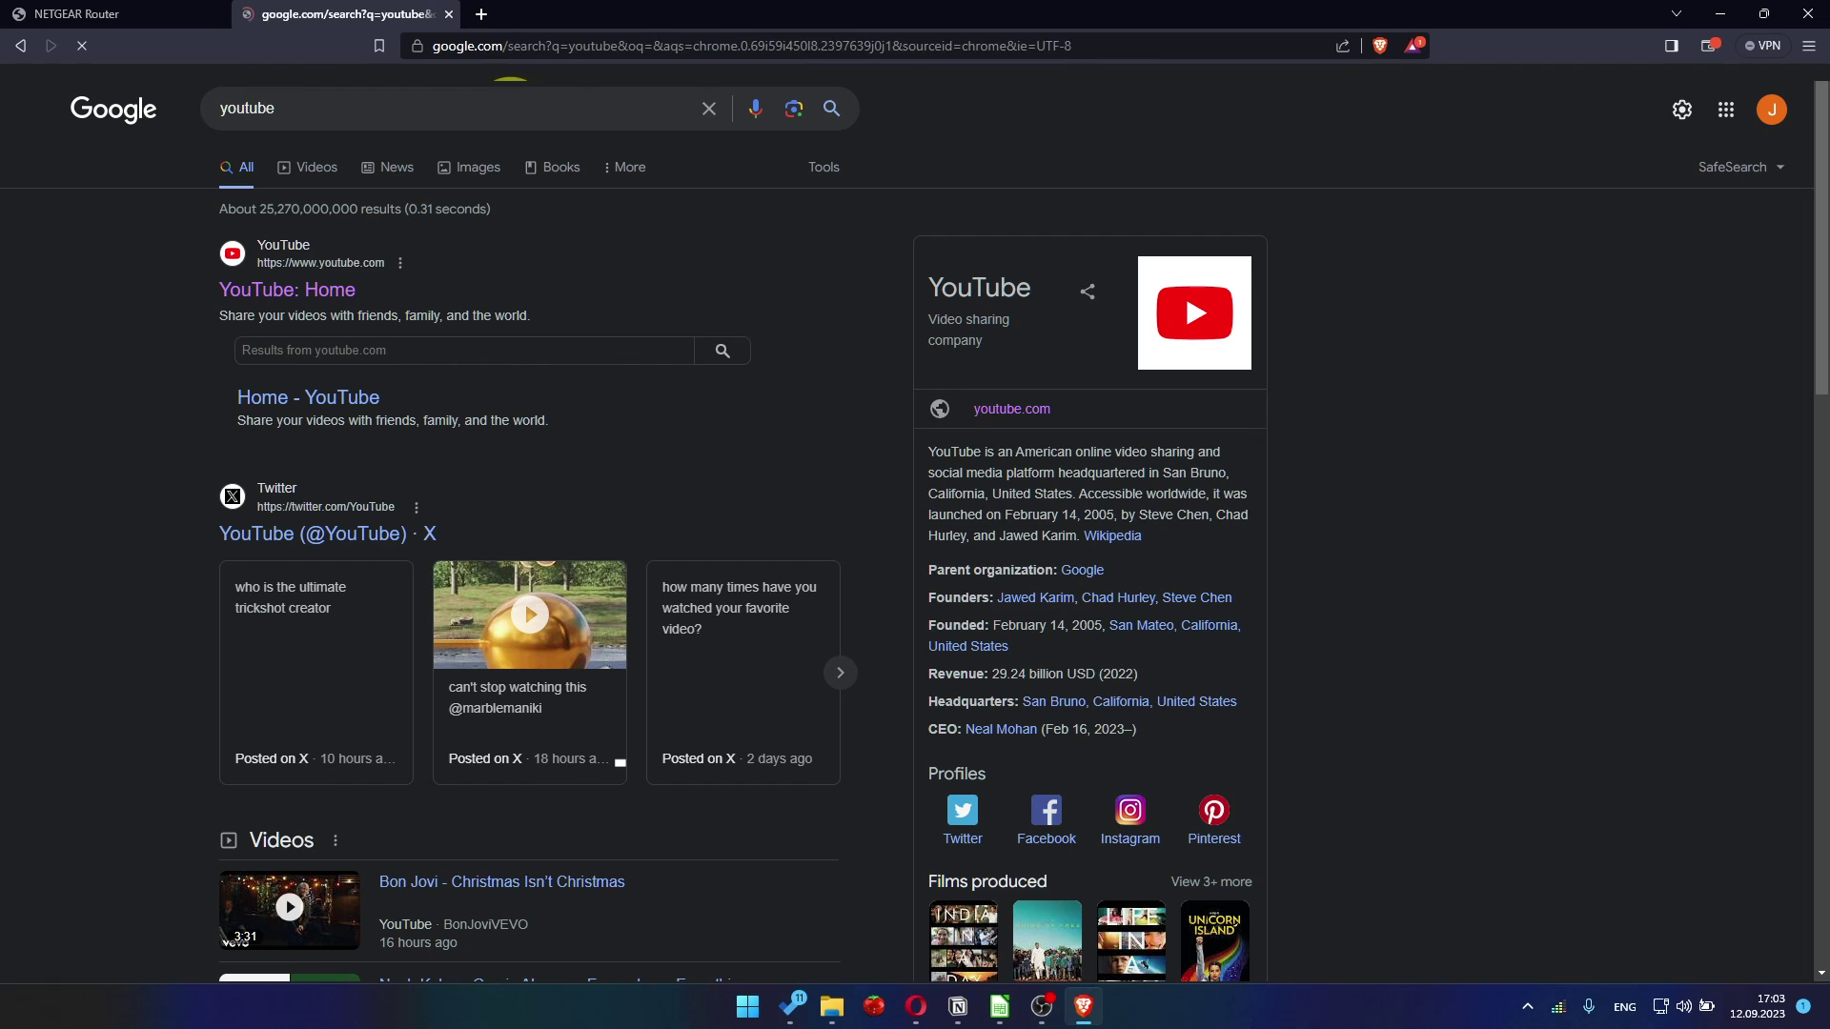